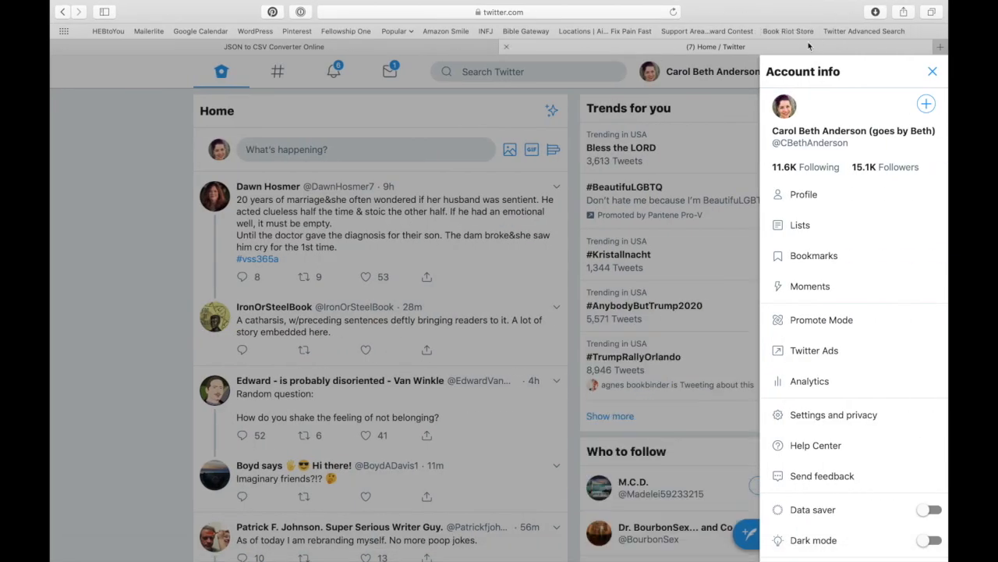
Dismiss the Account info side panel to get back to the Home timeline feed.
left_click(932, 71)
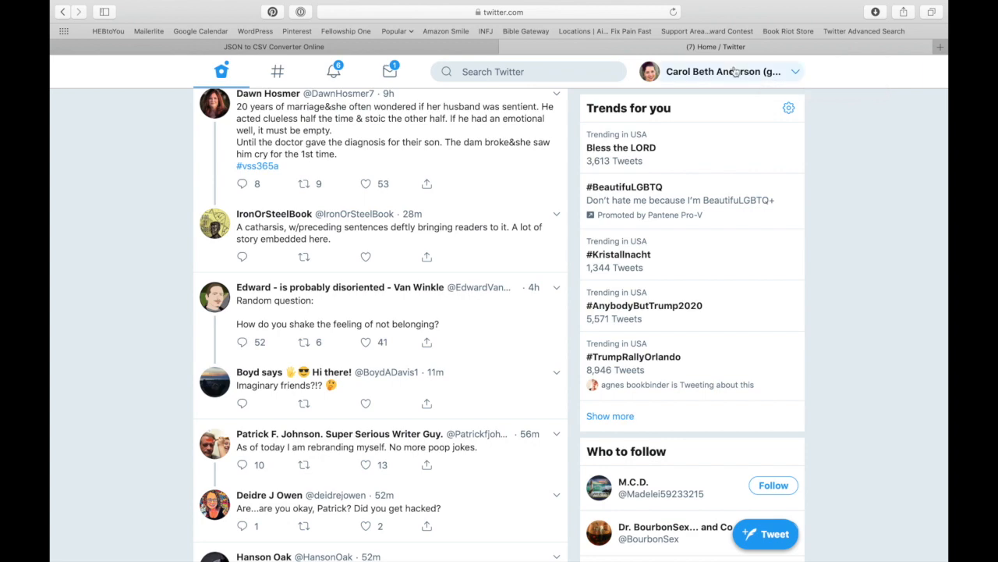
Go through the account menu to Settings and privacy, then to Your Twitter data.
left_click(734, 72)
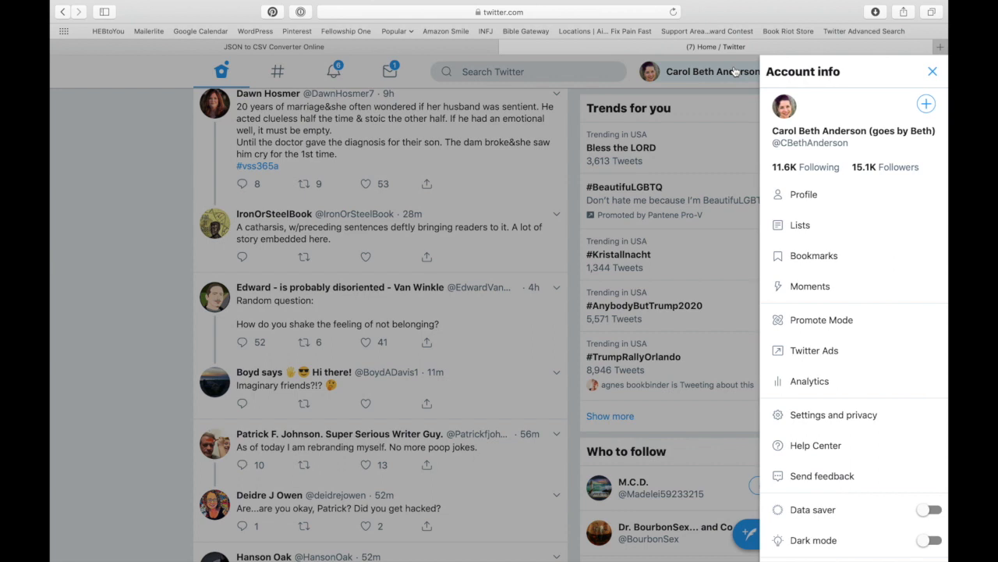
left_click(842, 416)
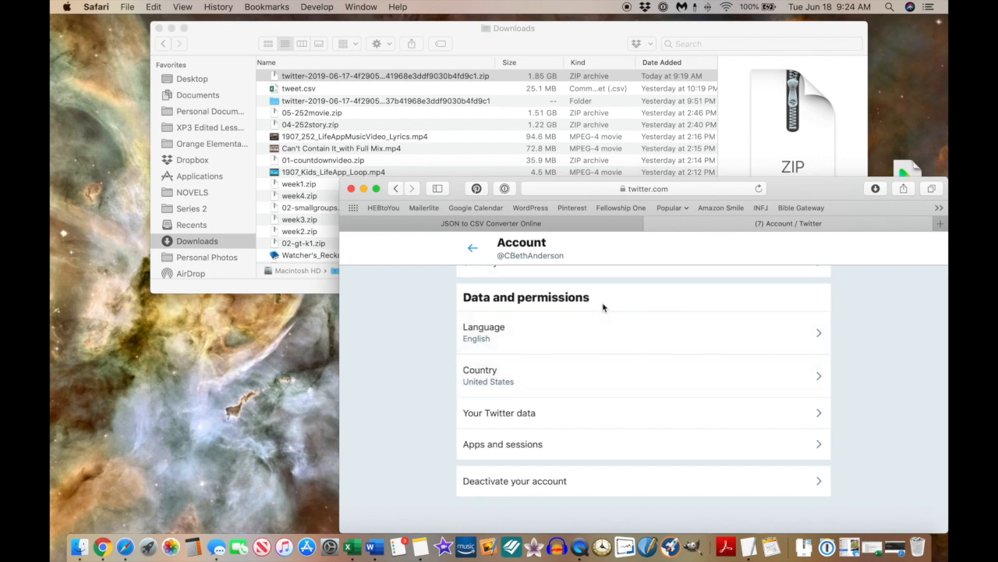
left_click(538, 415)
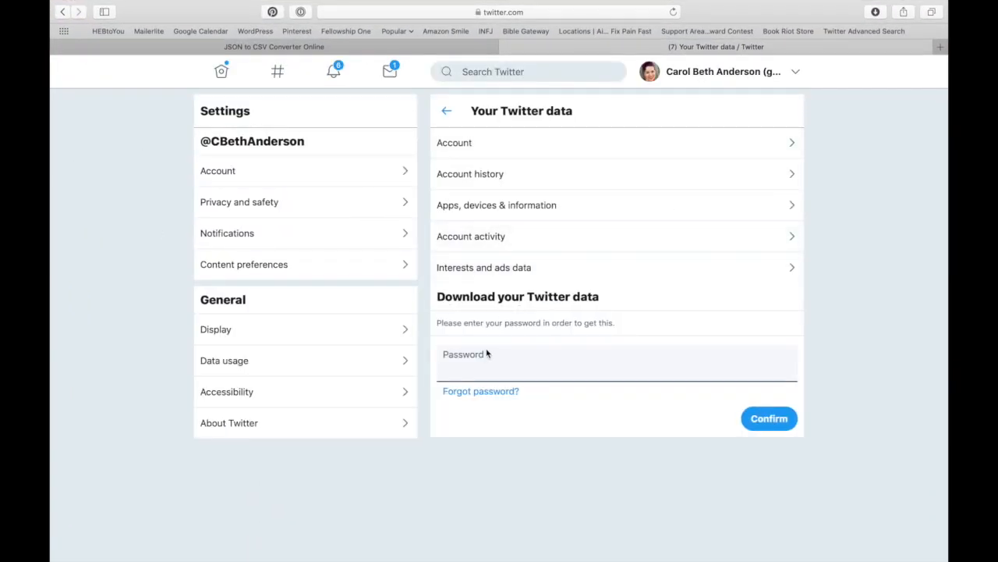
Confirm the account password, then request the Twitter data archive with Download data.
left_click(458, 372)
type("••••••••••")
left_click(756, 419)
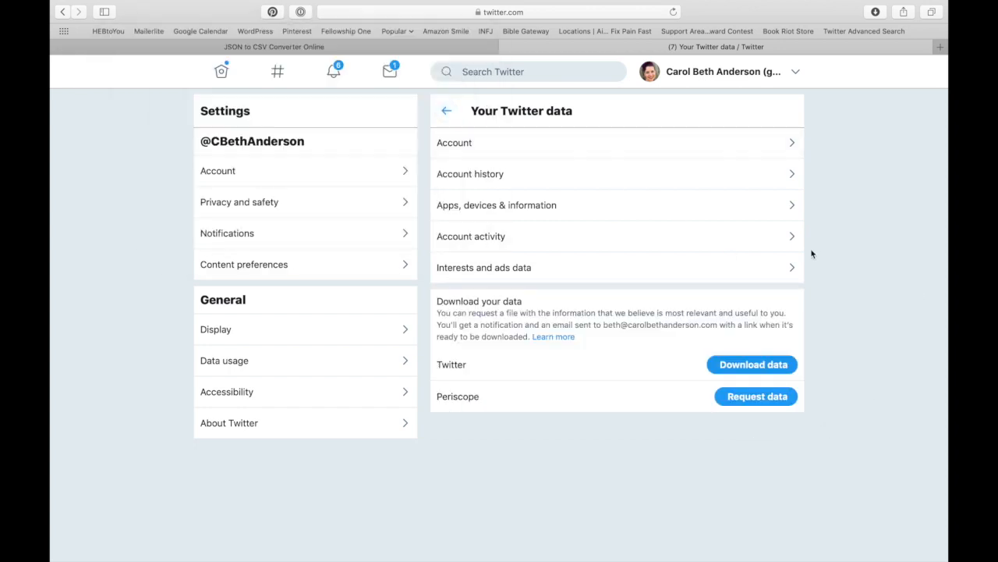
left_click(763, 367)
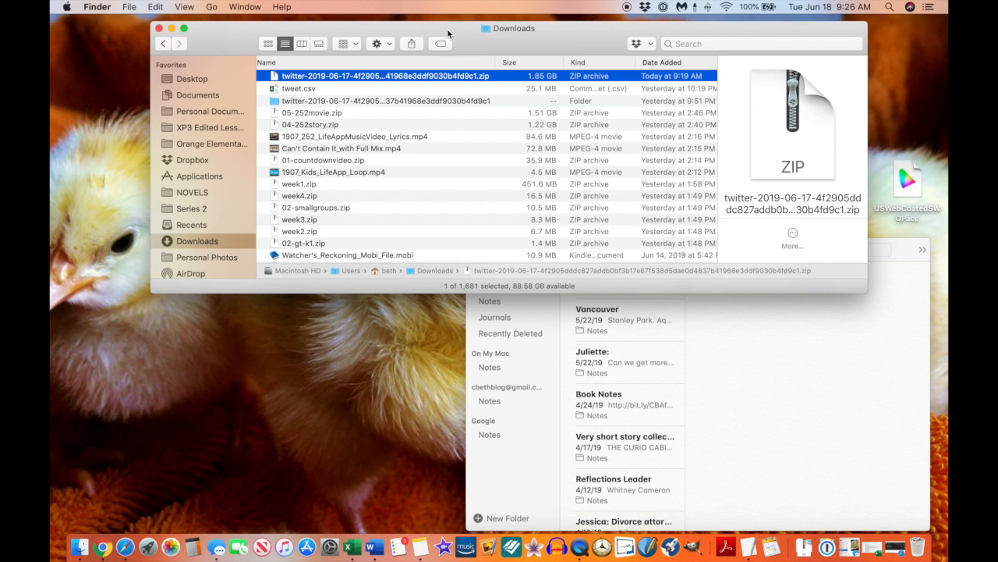
Locate the unzipped twitter-2019-06-17 archive folder in Downloads.
double_click(398, 77)
left_click(319, 104)
left_click(319, 104)
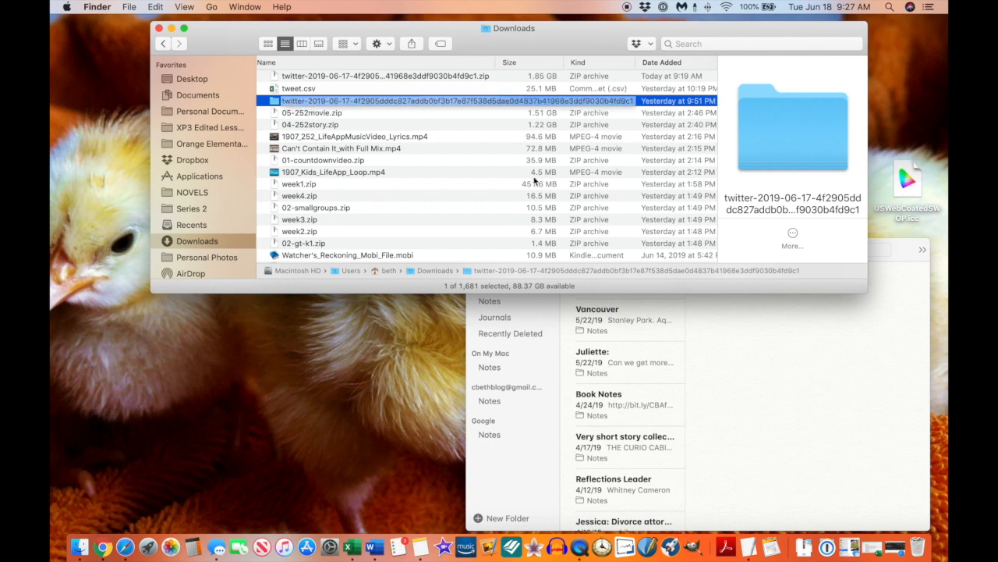
key("Return")
left_click(436, 105)
key("Return")
Open the archive folder and preview the 34.3 MB tweet.js among its 51 files.
double_click(413, 103)
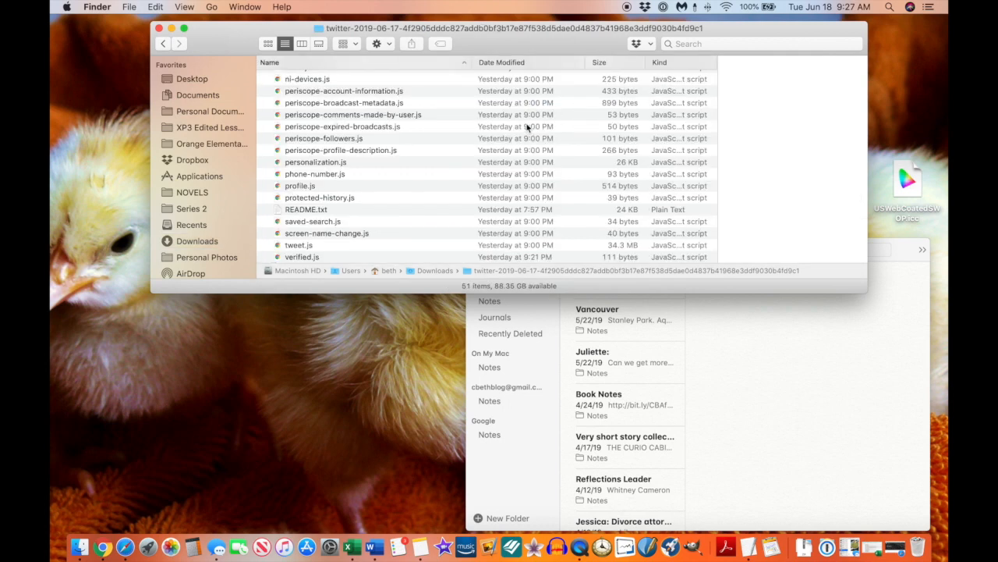
scroll(448, 143, "up", 15)
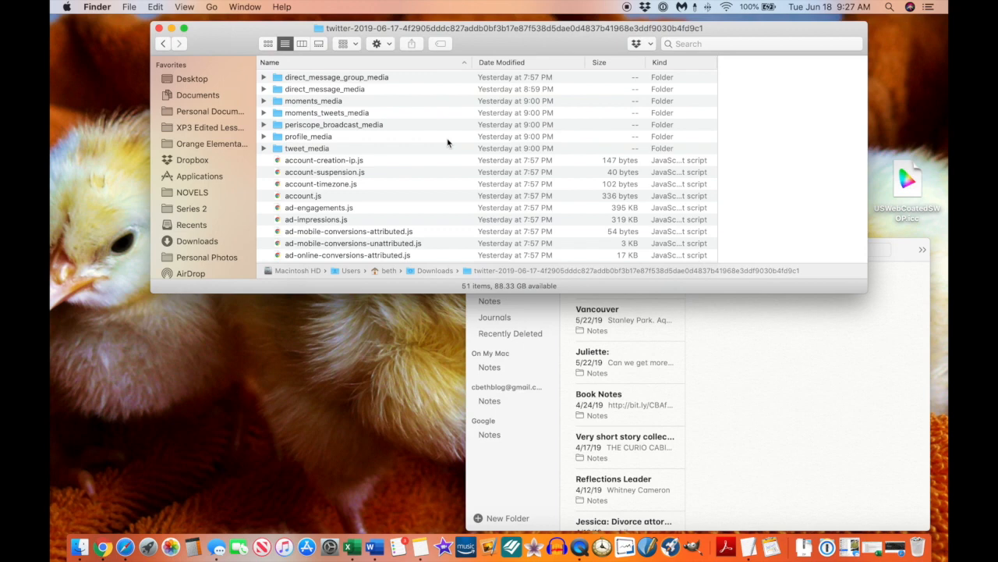
scroll(448, 142, "down", 15)
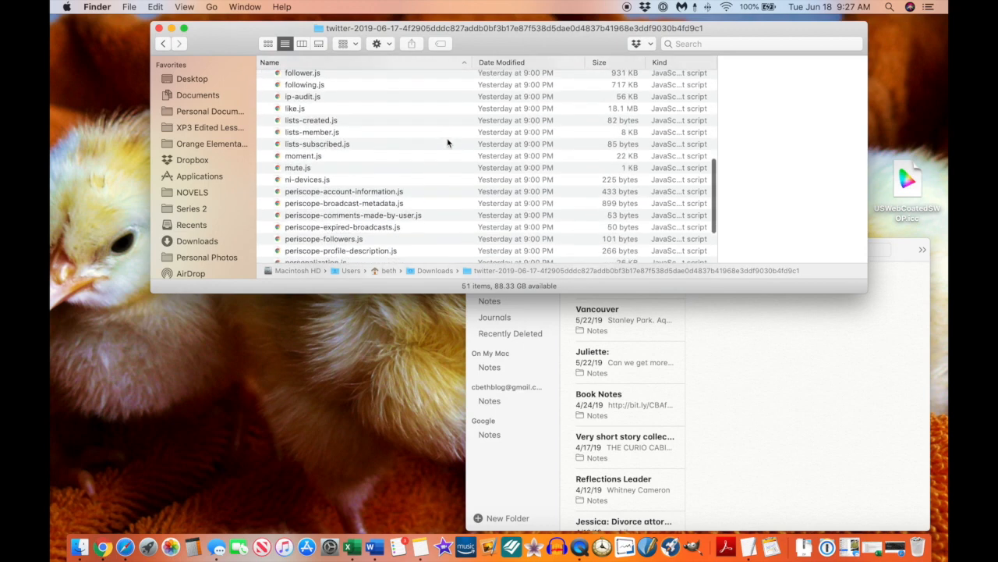
scroll(374, 138, "up", 15)
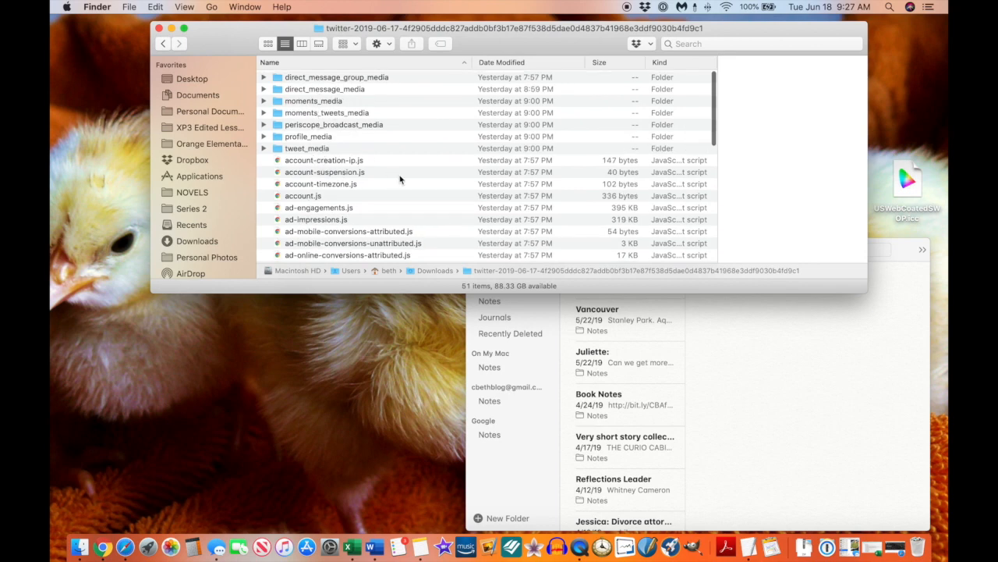
scroll(400, 178, "down", 10)
scroll(400, 179, "down", 8)
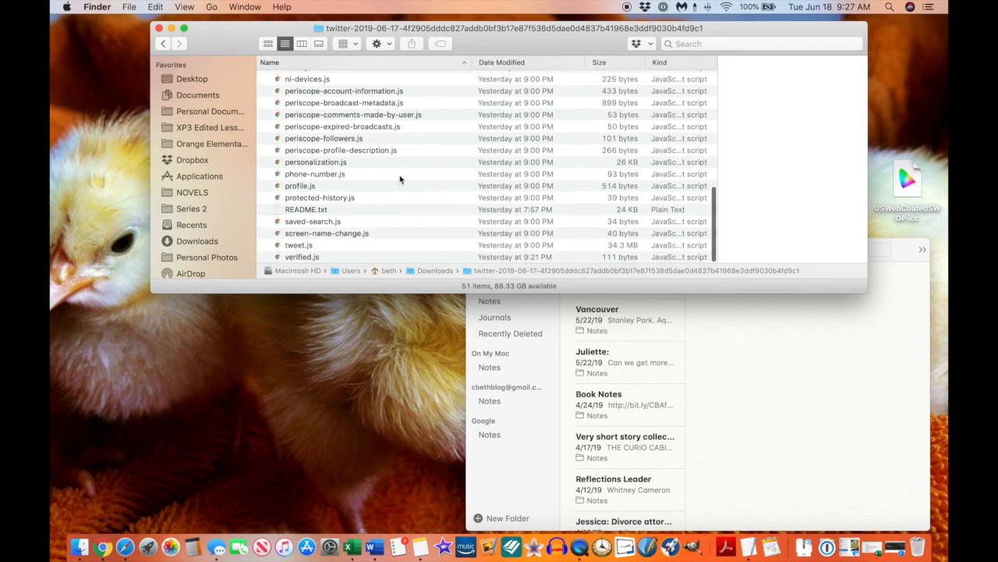
left_click(312, 246)
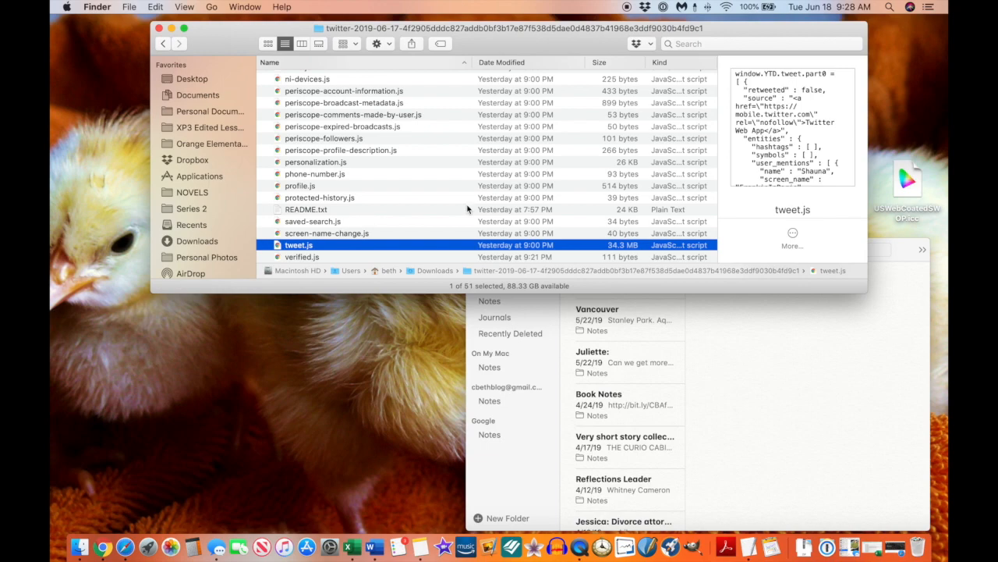
Bring up the JSON to CSV Converter tab in full-screen Safari, then return to Finder's tweet.js.
key("ctrl+Right")
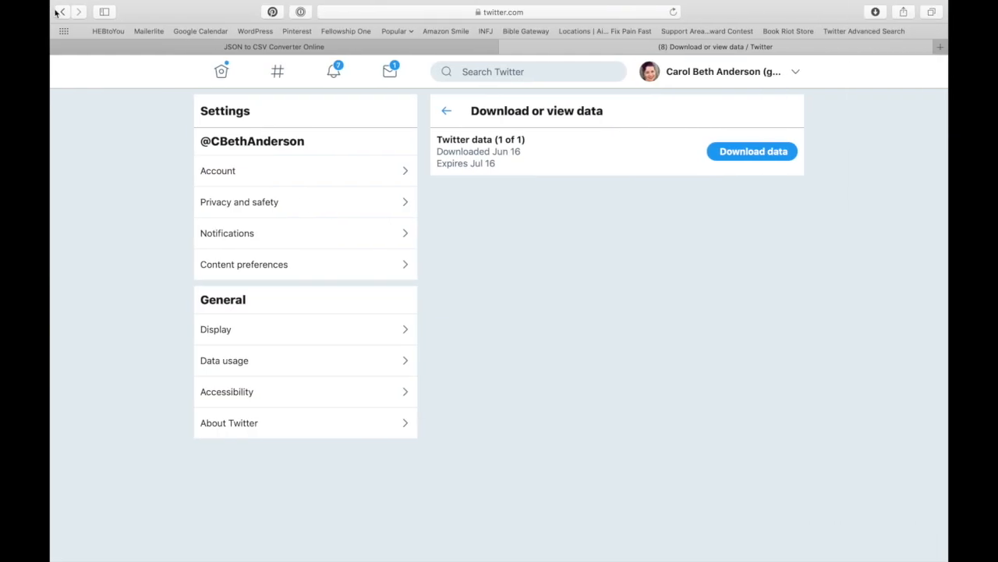
key("ctrl+shift+Tab")
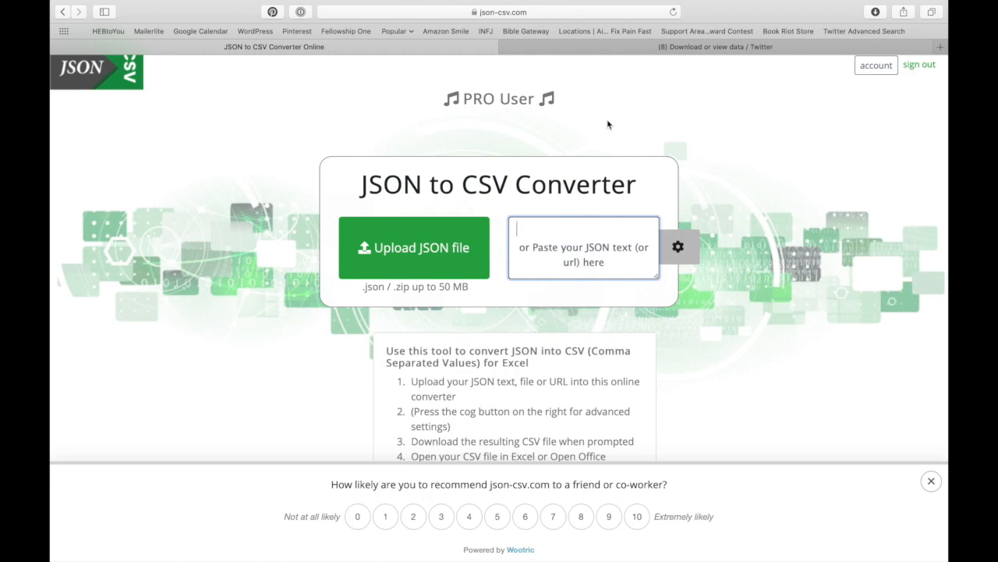
left_click(464, 16)
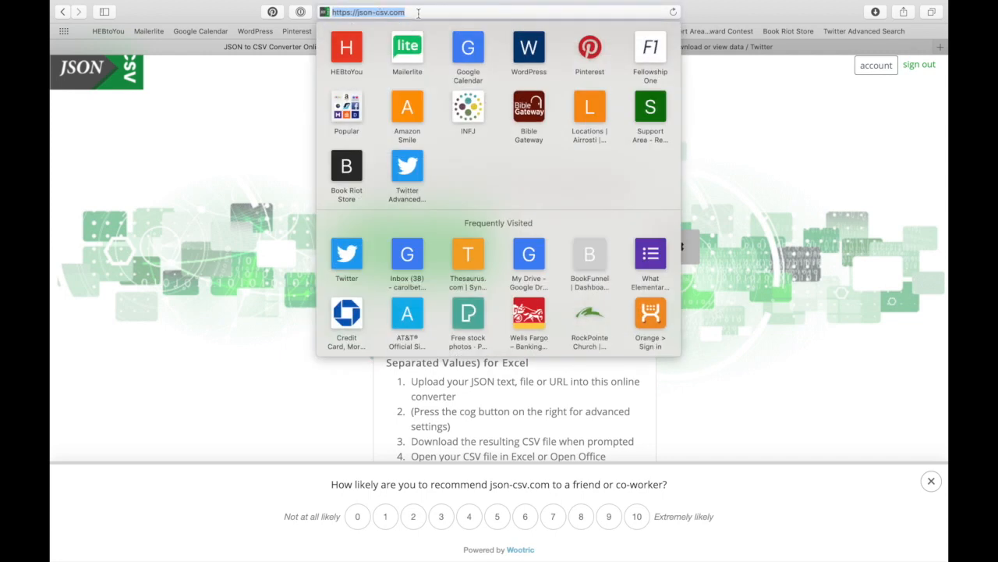
key("Escape")
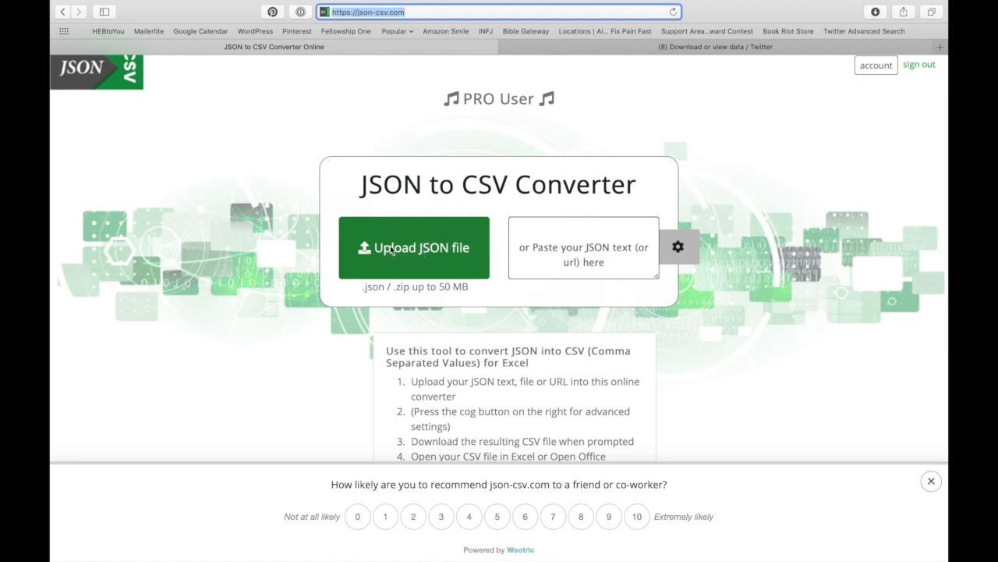
key("ctrl+Left")
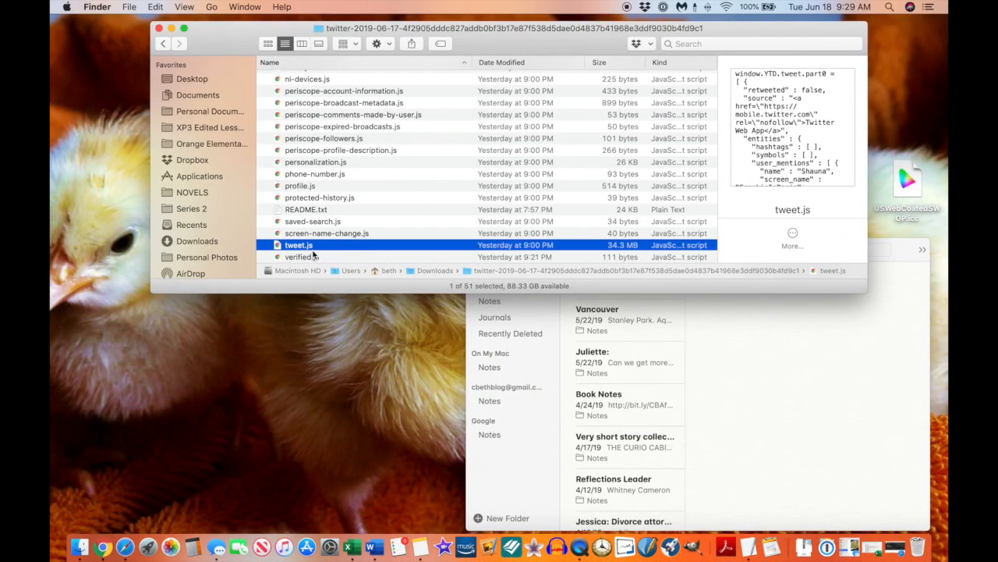
key("ctrl+Right")
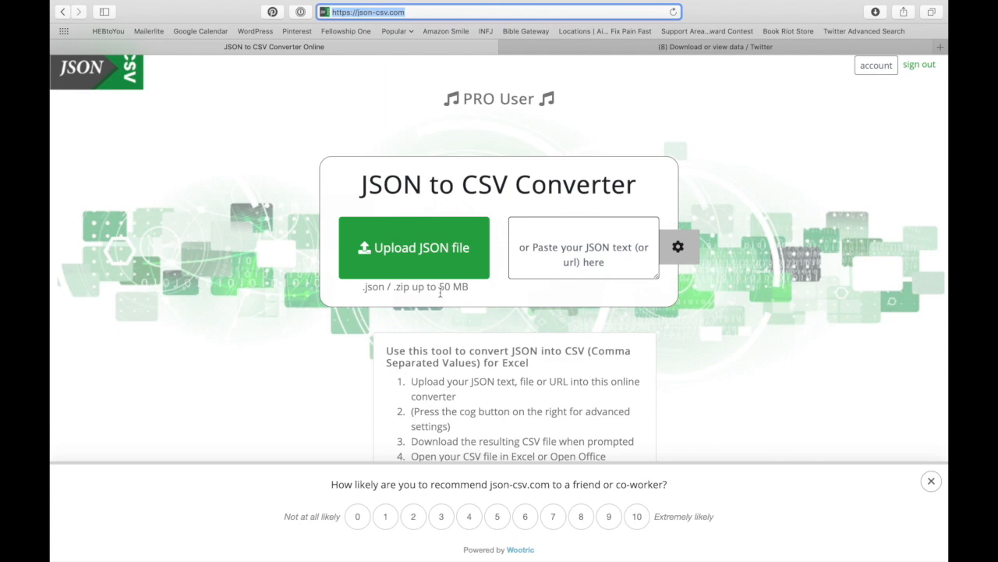
key("ctrl+Left")
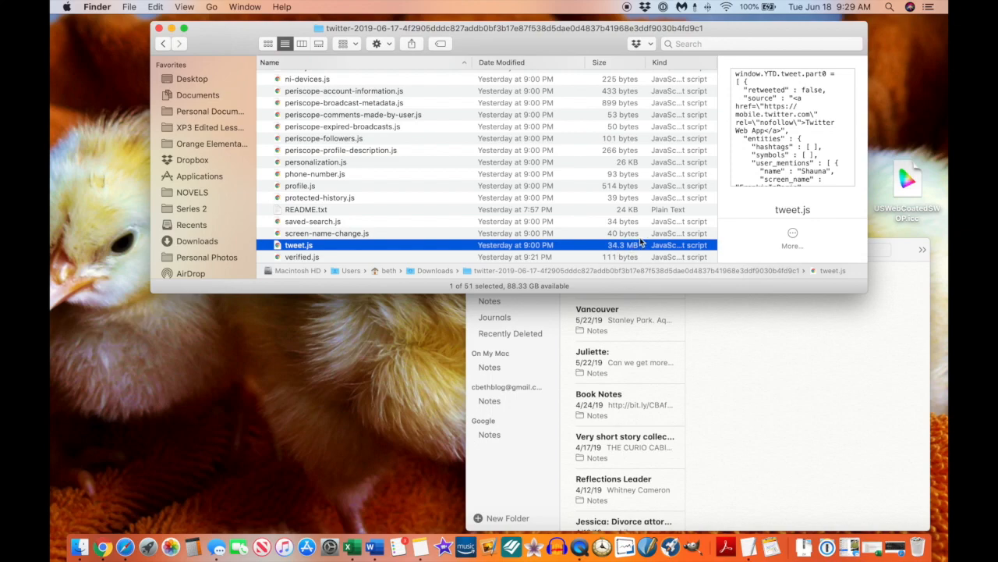
Switch from the Finder desktop to the full-screen Safari space showing json-csv.com.
key("ctrl+Right")
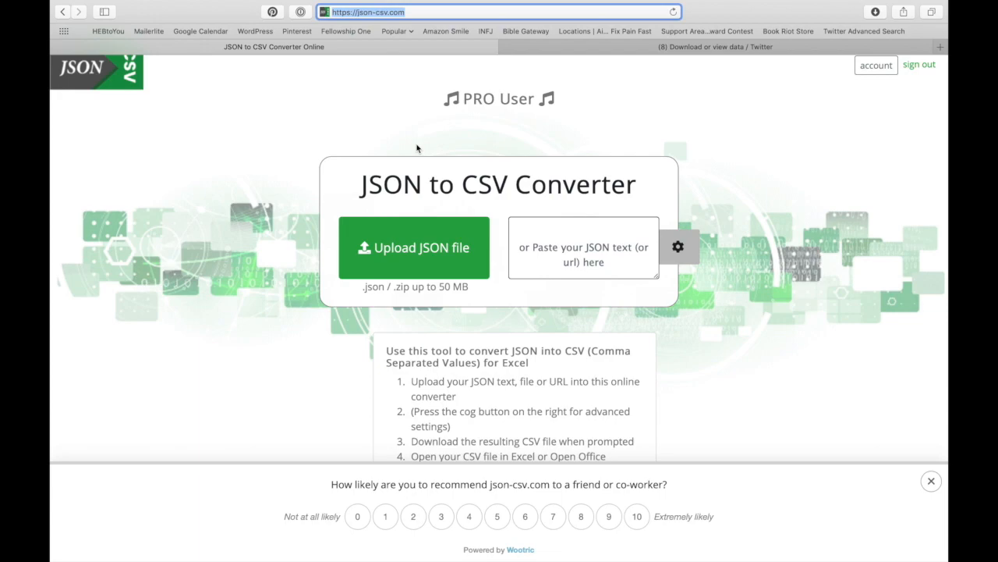
Open Twitter Archive 2019-06-17.xlsx from Finder in Excel and make its window fill the screen.
key("ctrl+Left")
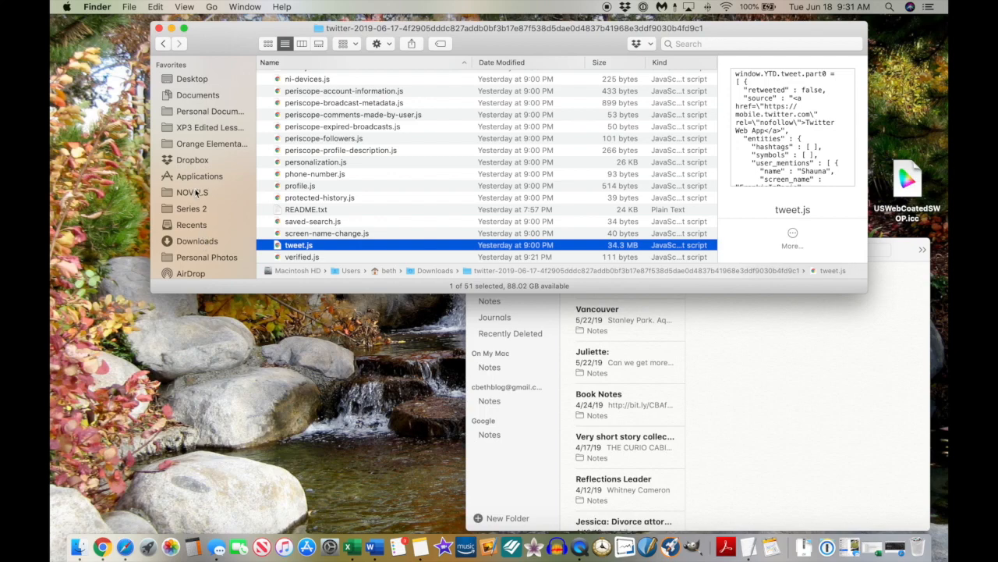
scroll(196, 191, "down", 1)
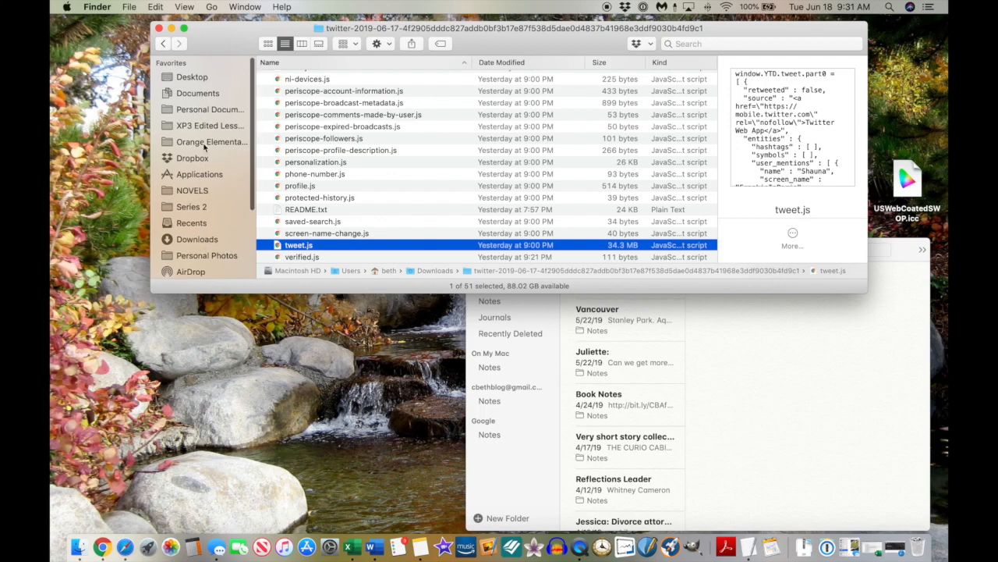
scroll(207, 115, "down", 1)
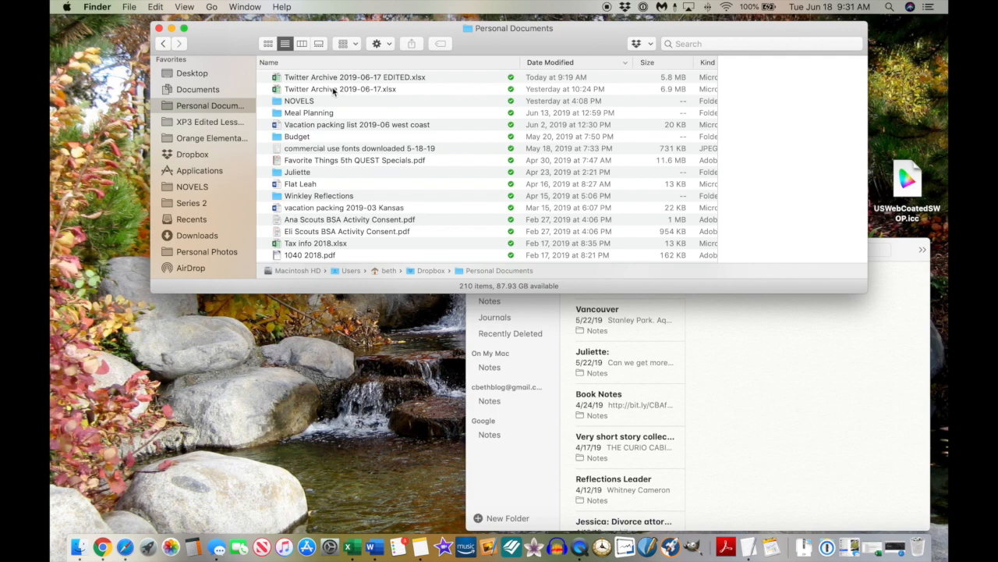
double_click(331, 89)
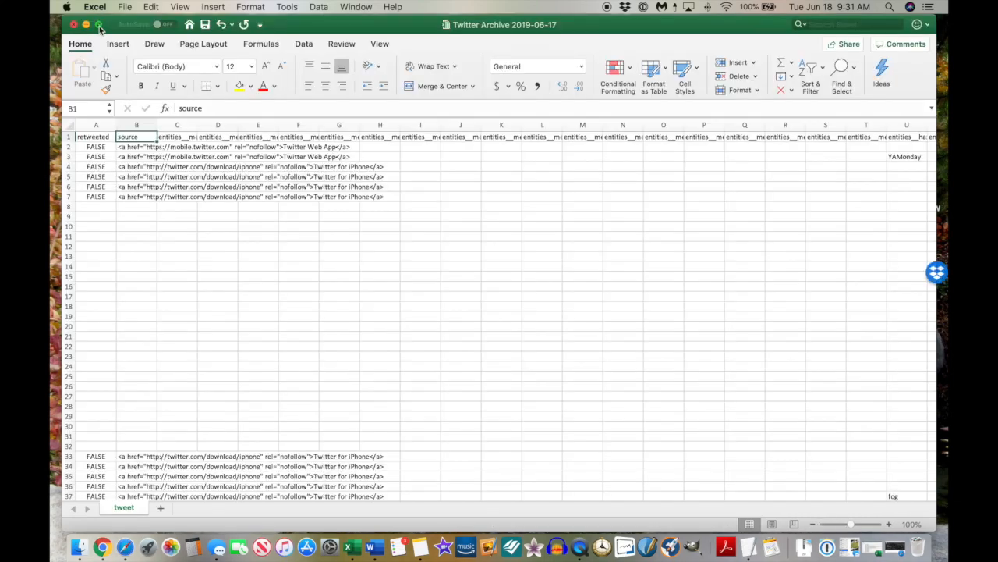
left_click(99, 25)
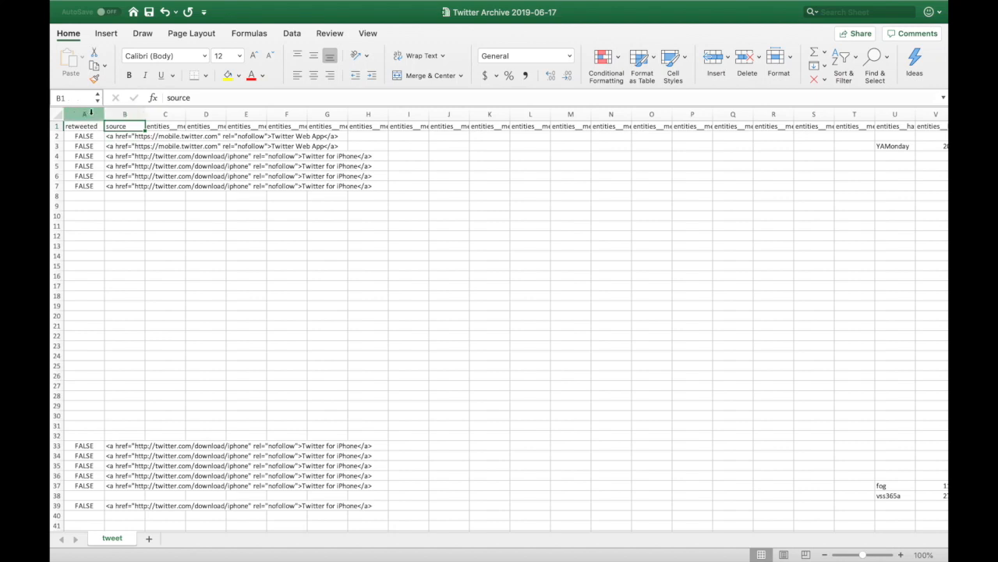
Clear the retweeted header in A1 and shrink column A to a narrow sliver.
mouse_move(103, 114)
left_mouse_down()
mouse_move(70, 113)
mouse_move(95, 113)
left_mouse_up()
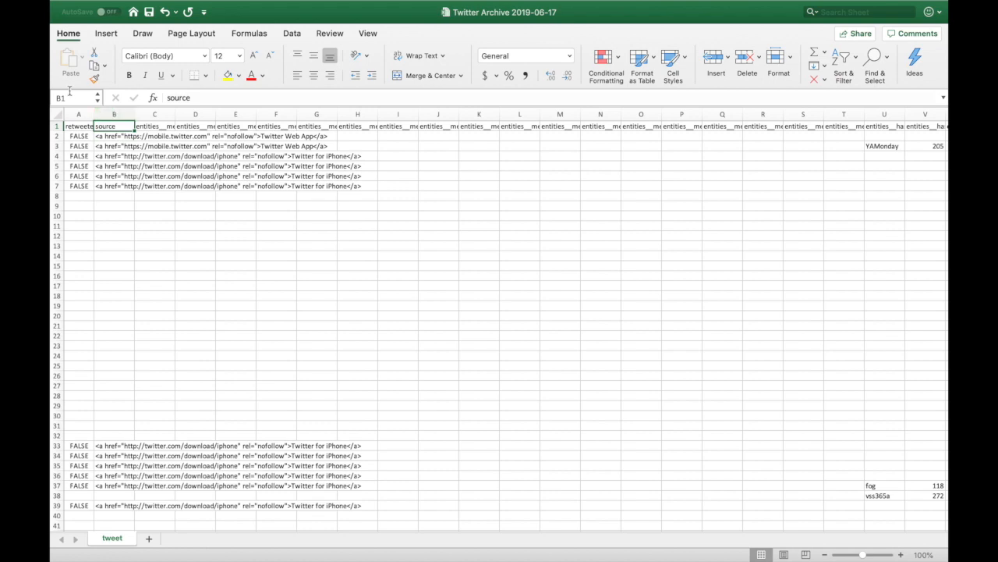
left_click_drag(93, 114, 83, 114)
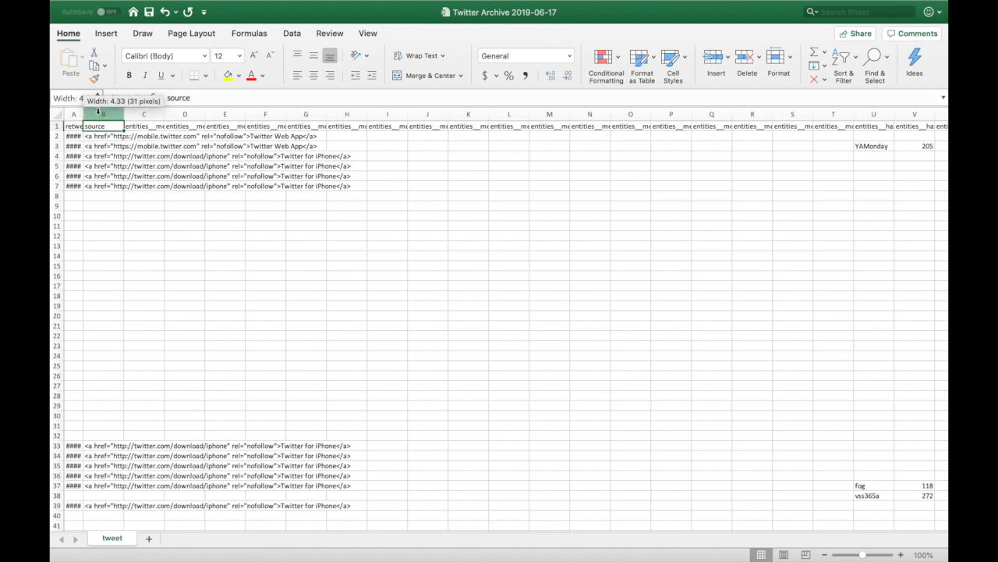
left_click(77, 125)
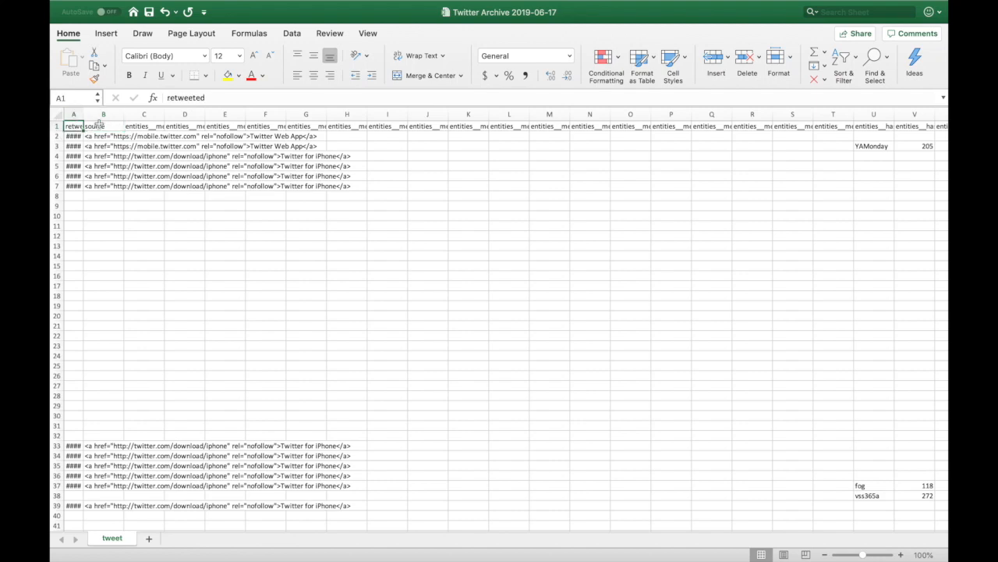
key("Delete")
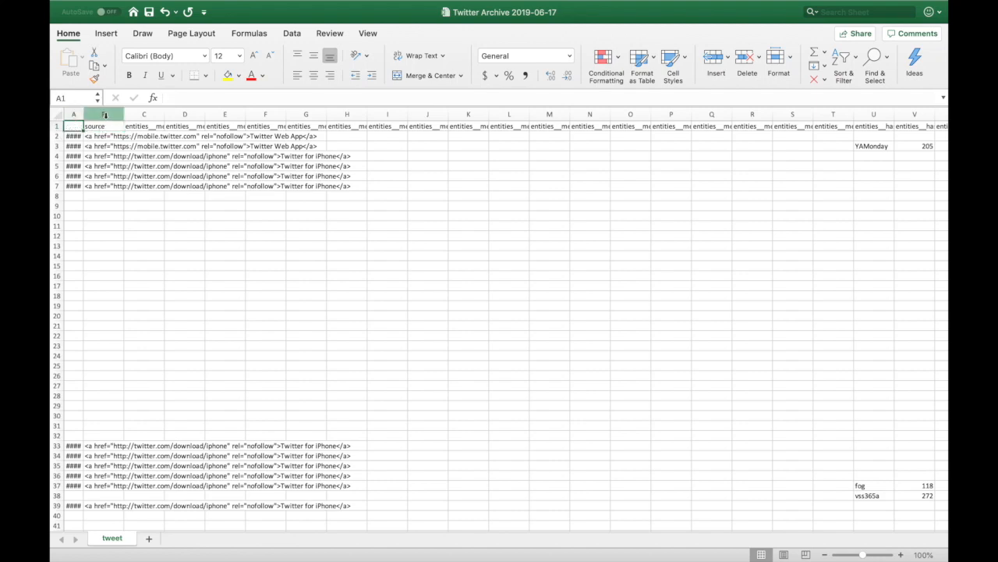
left_click_drag(82, 114, 68, 115)
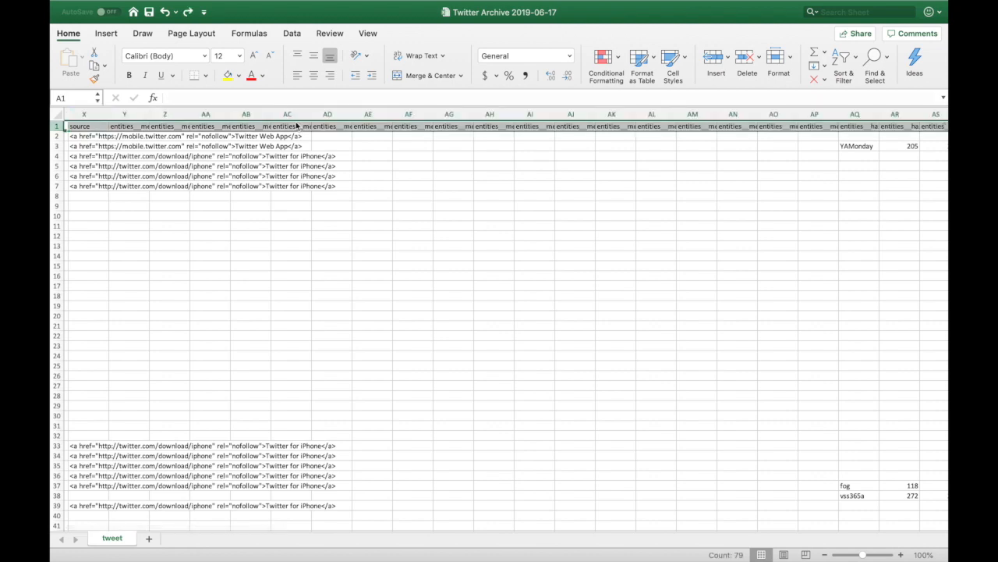
Wrap text in header row 1 so every column name displays in full.
key("super+z")
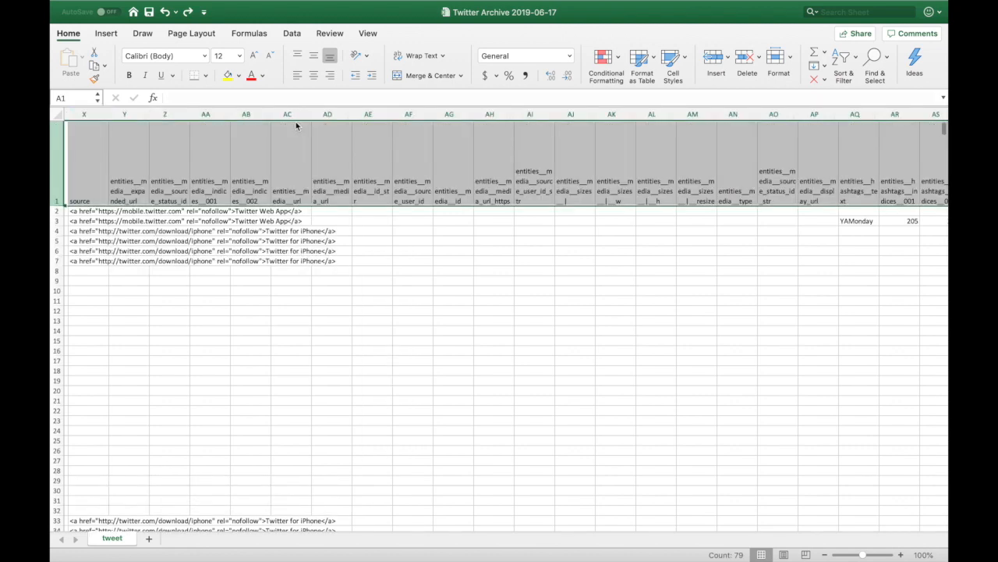
scroll(123, 174, "left", 3)
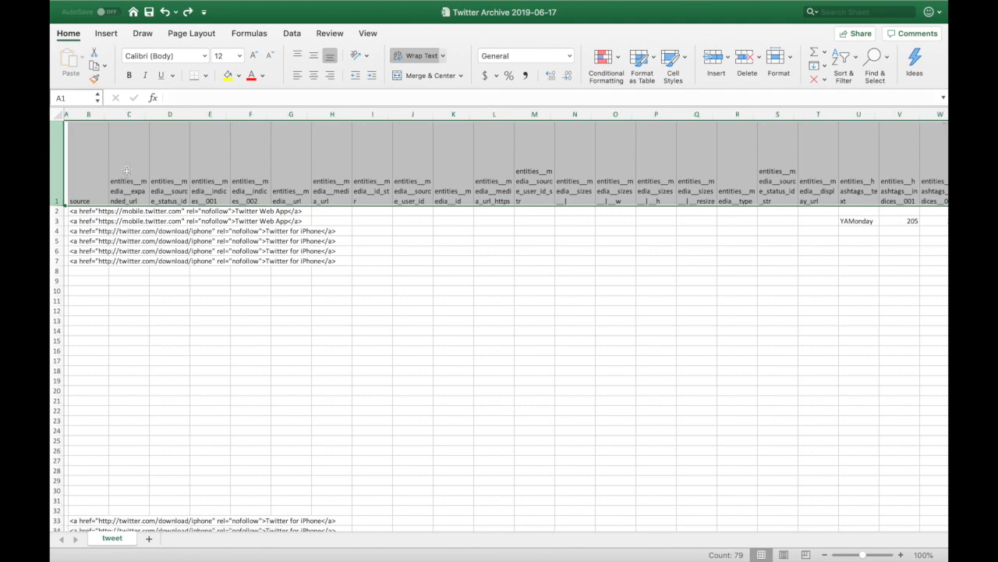
left_click(126, 170)
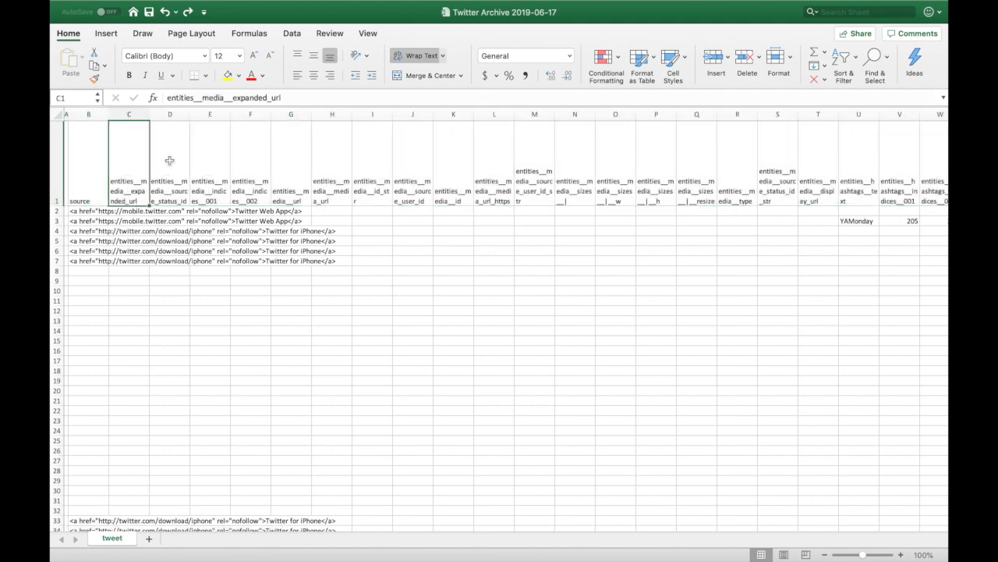
left_click(86, 113)
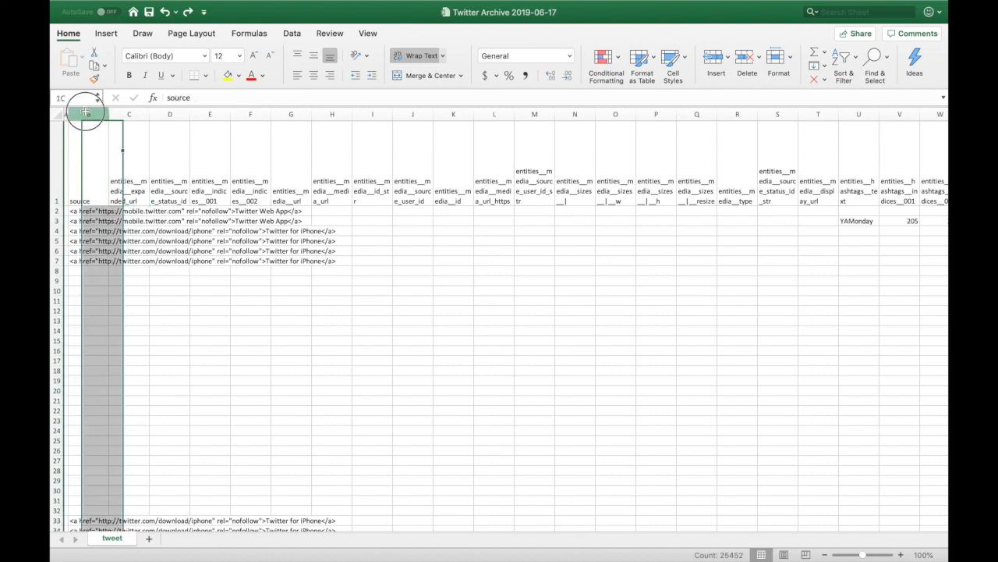
scroll(485, 161, "right", 5)
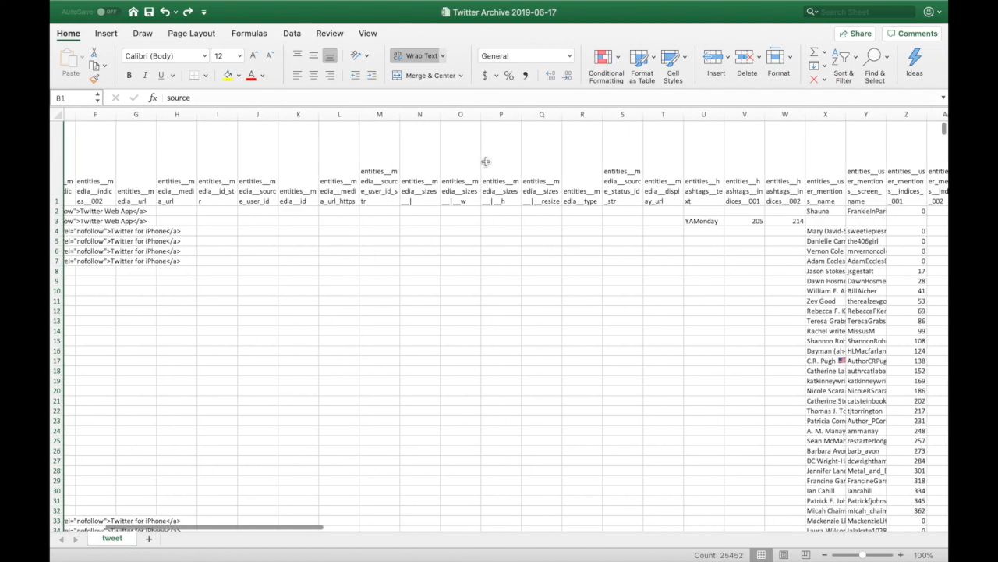
scroll(485, 162, "right", 5)
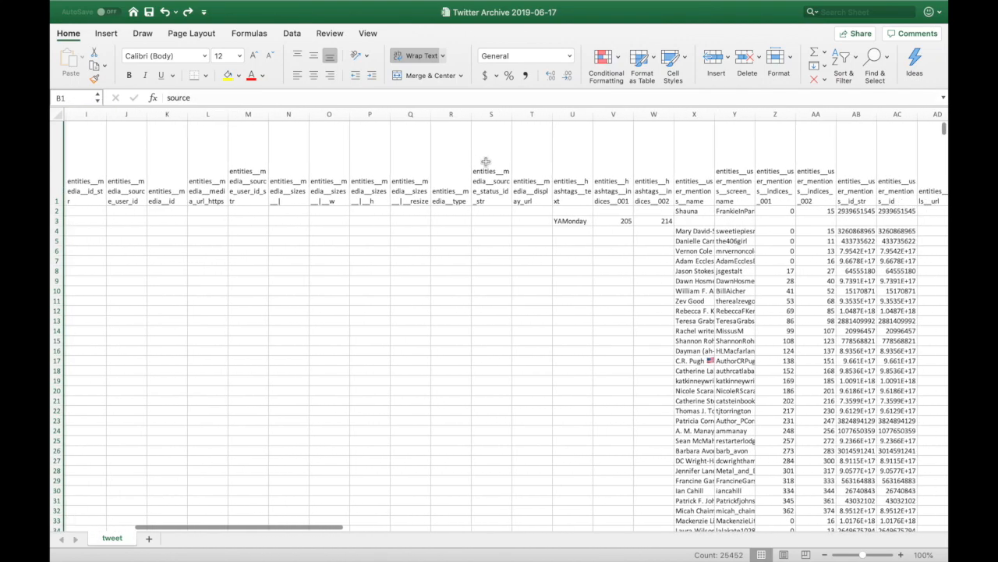
scroll(485, 162, "right", 4)
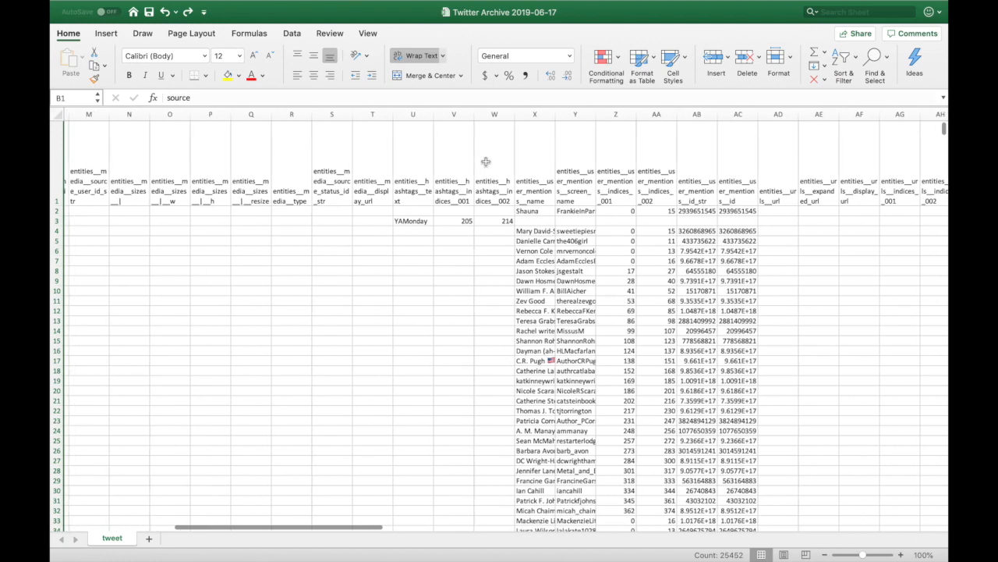
scroll(485, 161, "right", 4)
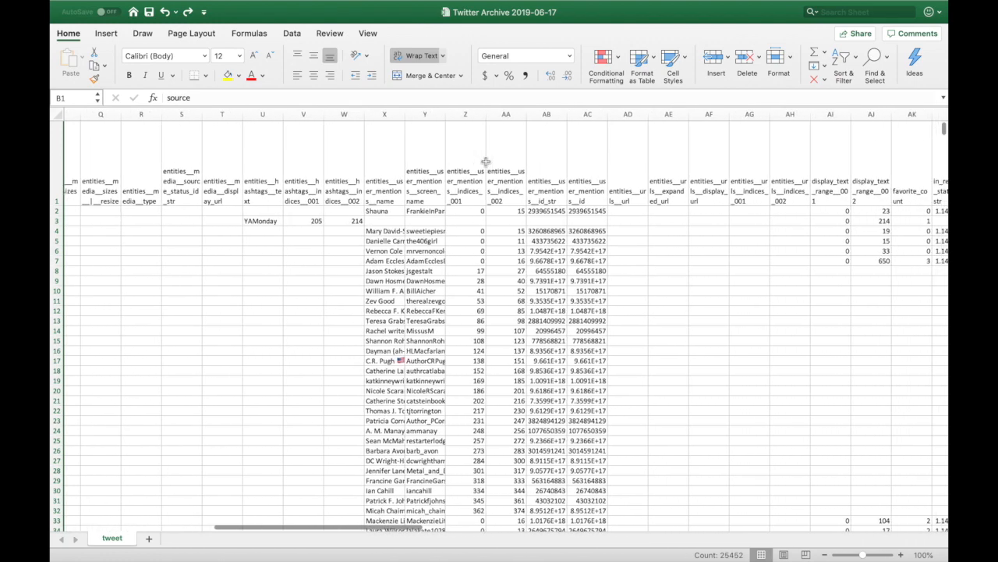
scroll(485, 161, "right", 4)
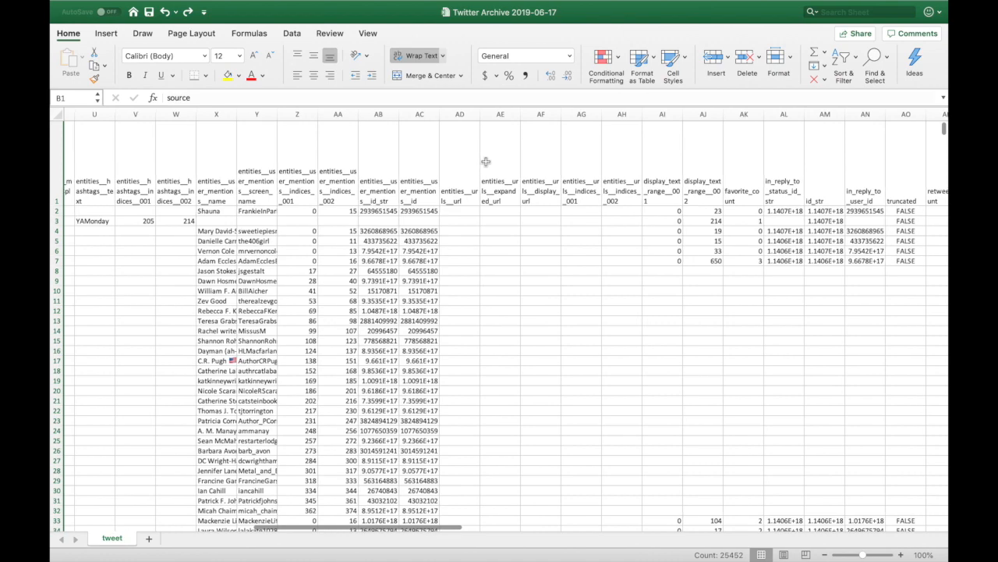
scroll(485, 162, "right", 2)
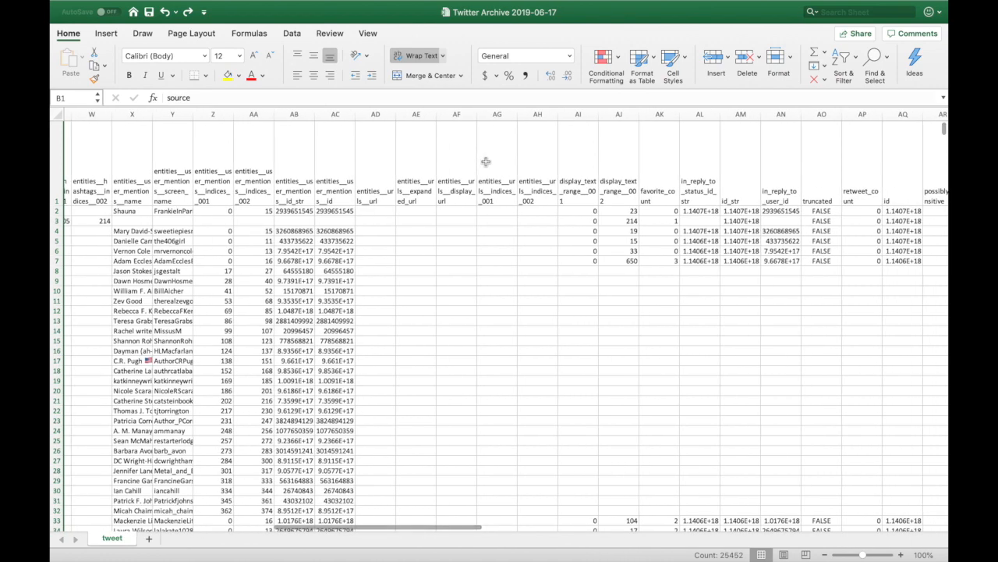
scroll(486, 162, "right", 2)
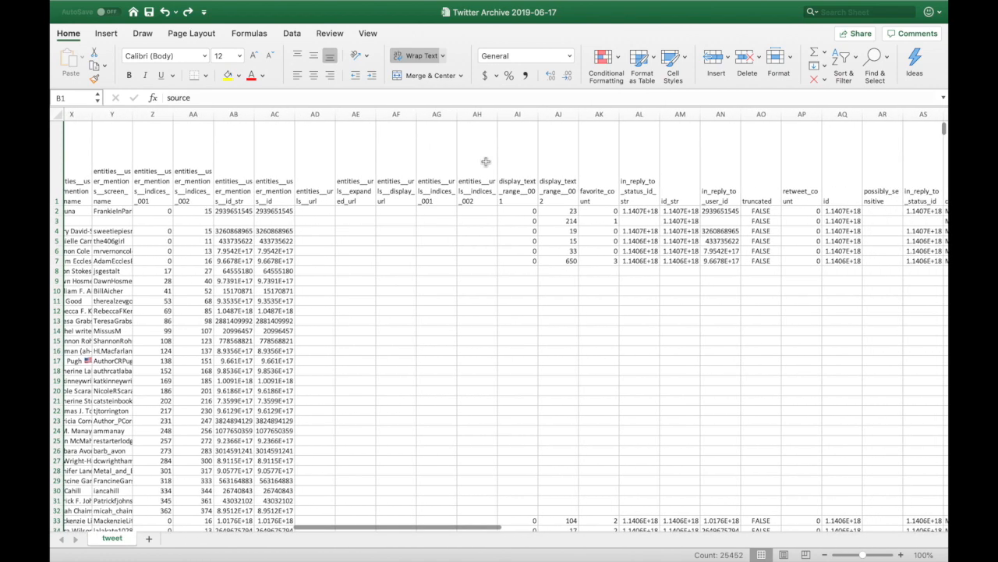
scroll(485, 162, "right", 1)
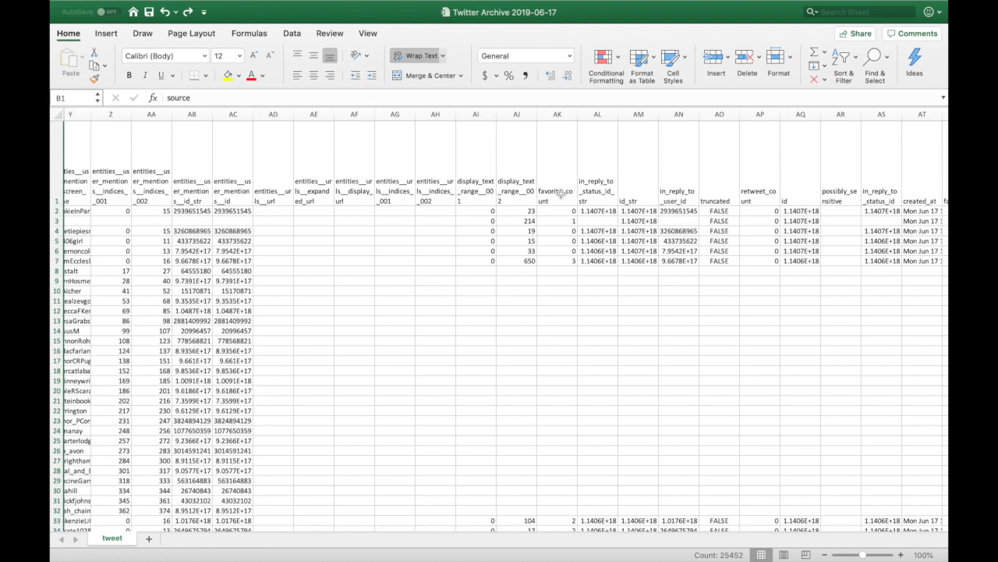
Hide columns B through AJ, leaving favorite_count right next to column A.
left_click(515, 114, "shift")
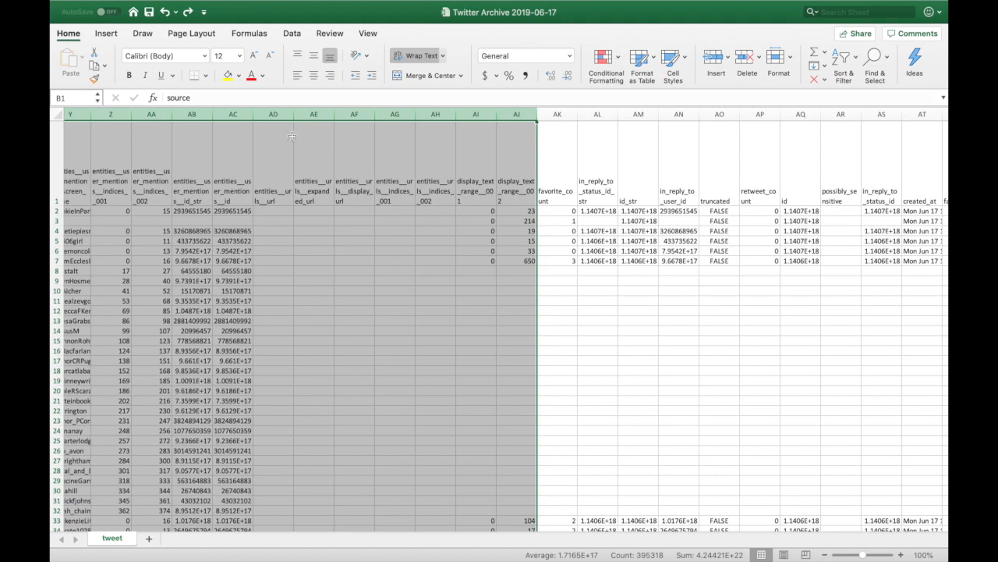
right_click(481, 114)
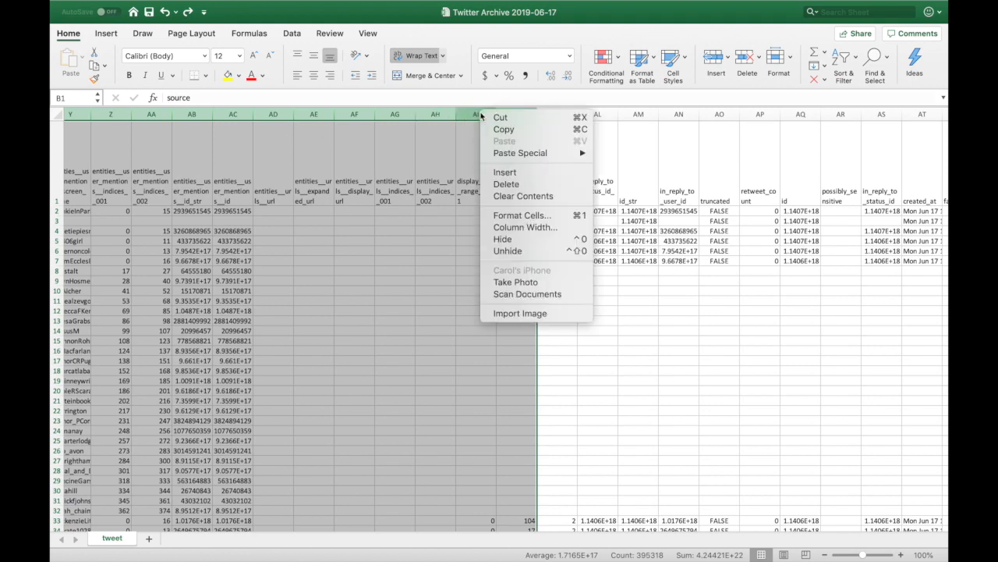
left_click(515, 240)
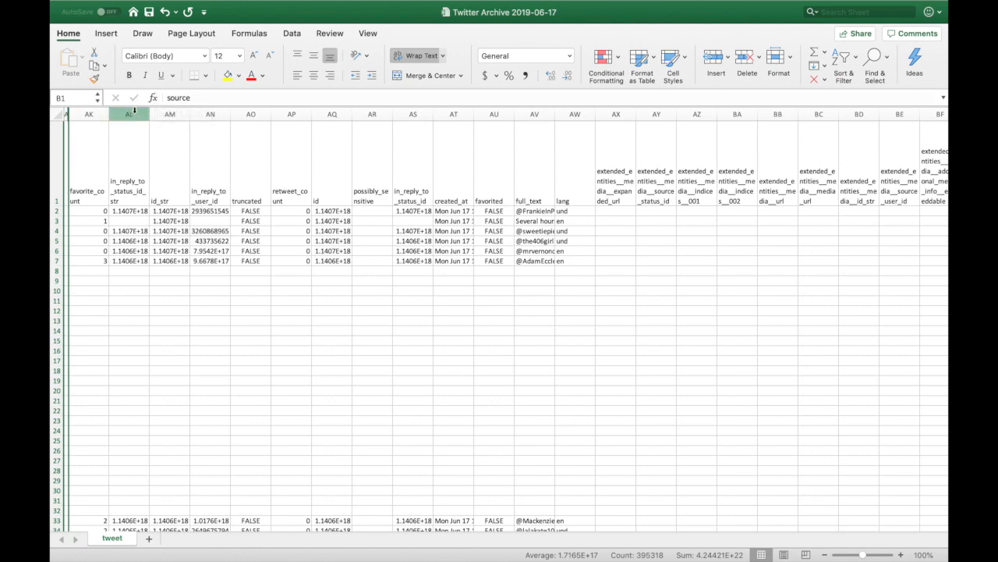
Hide columns AL to AO, placing retweet_count beside favorite_count, followed by id.
left_click_drag(134, 114, 250, 114)
right_click(250, 114)
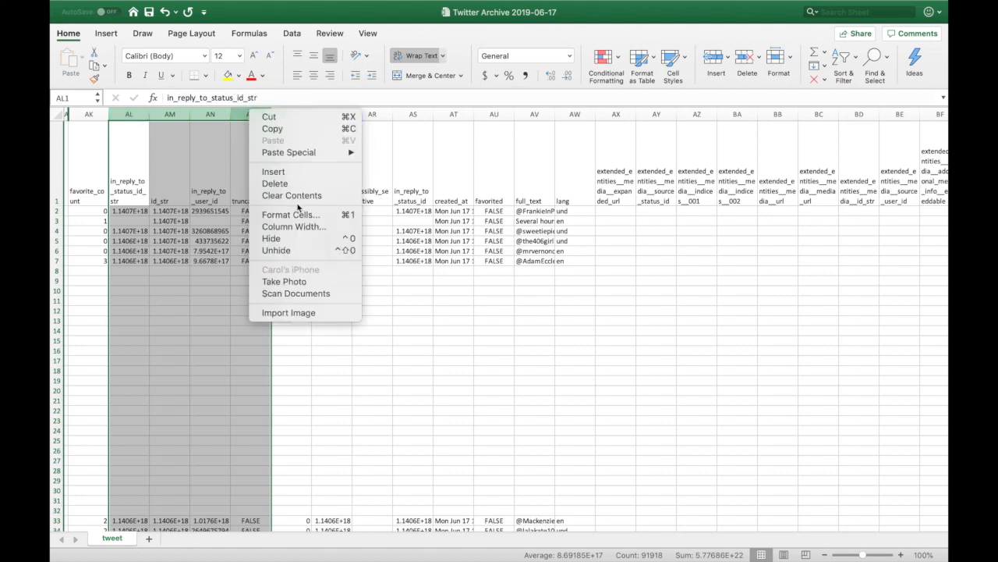
left_click(295, 237)
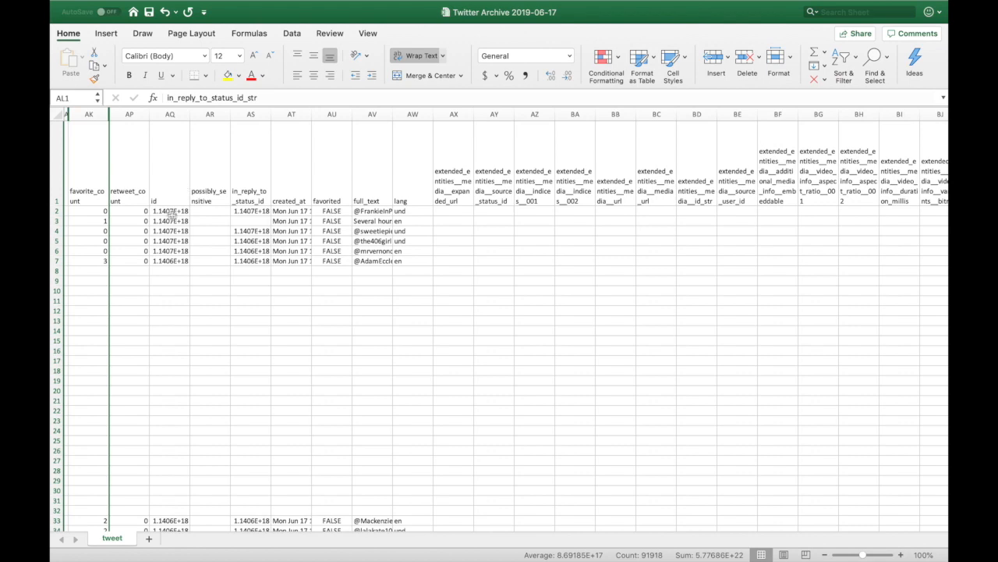
Widen the created_at column so full timestamps are visible.
left_click(303, 180)
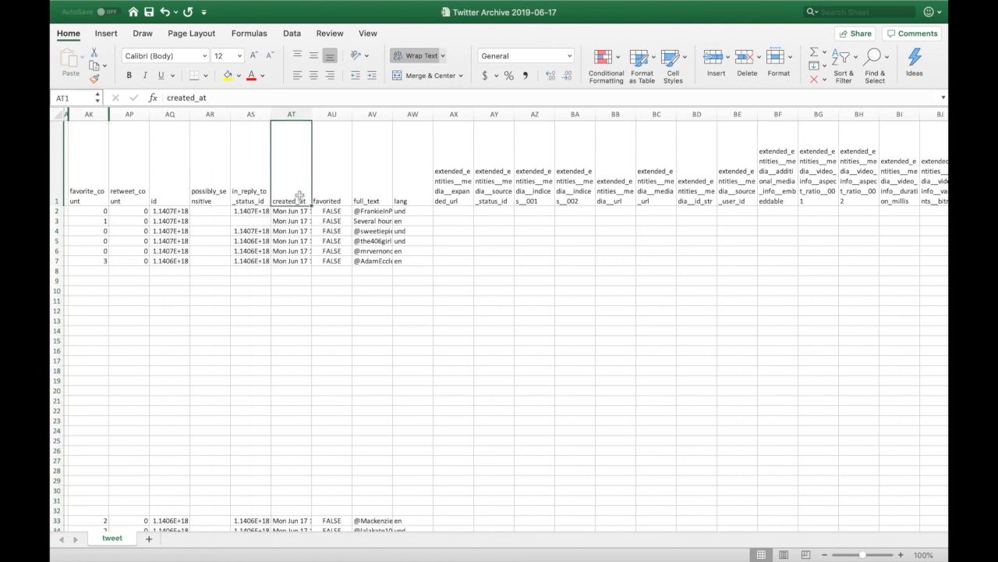
left_click_drag(312, 114, 328, 114)
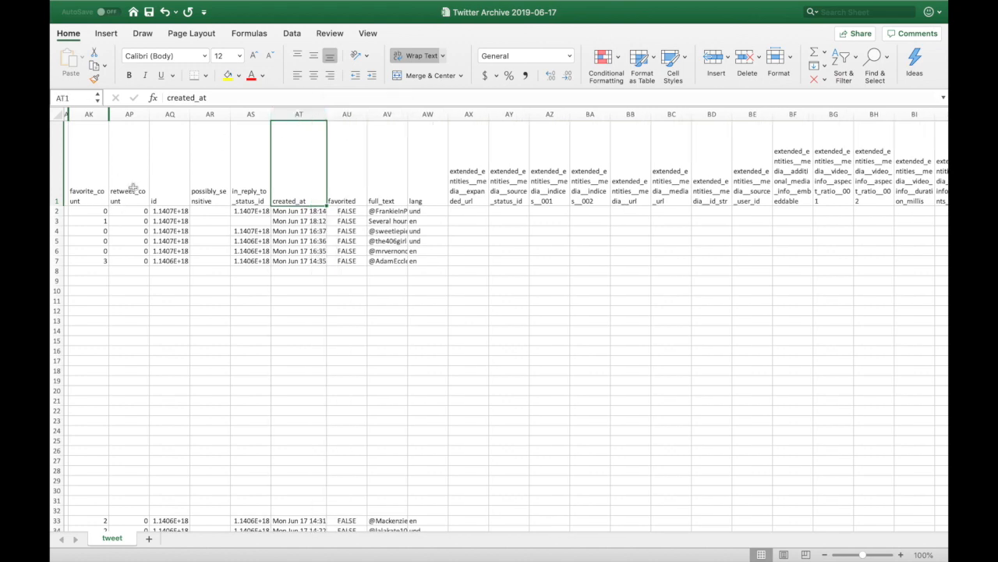
left_click(78, 168)
left_click(127, 164)
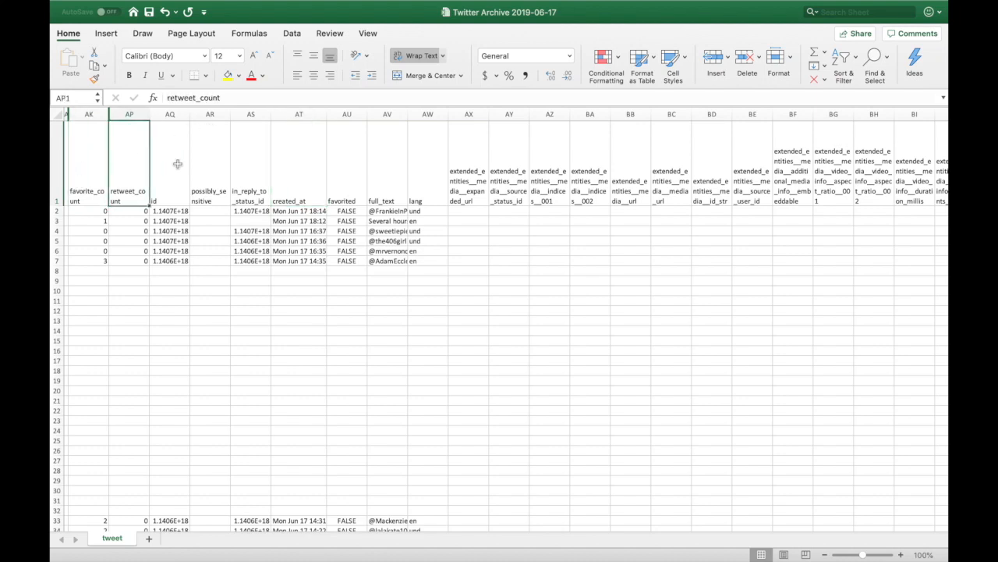
left_click(178, 164)
Hide the possibly_sensitive, in_reply_to_status_id and favorited columns.
left_click_drag(212, 113, 252, 109)
right_click(252, 111)
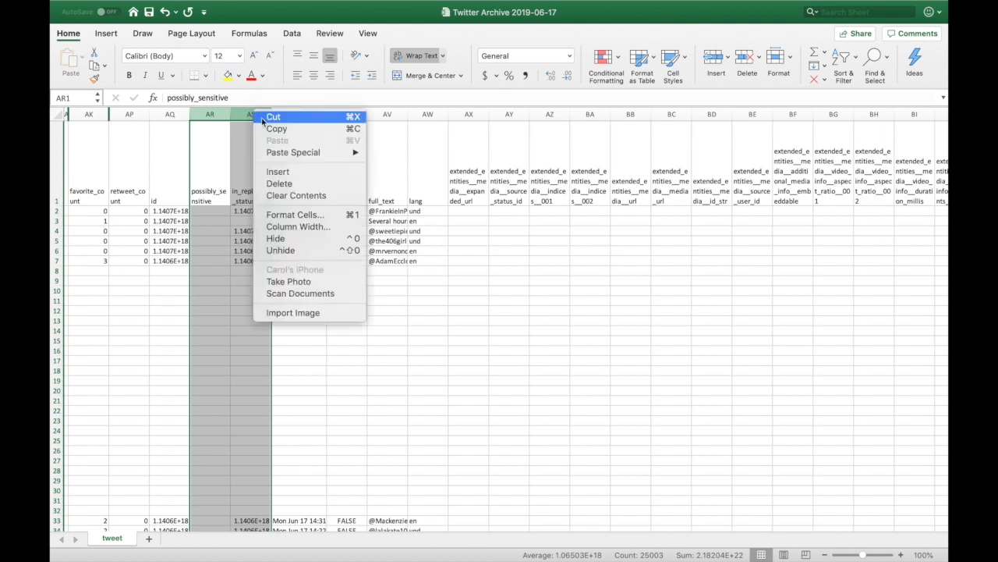
left_click(304, 240)
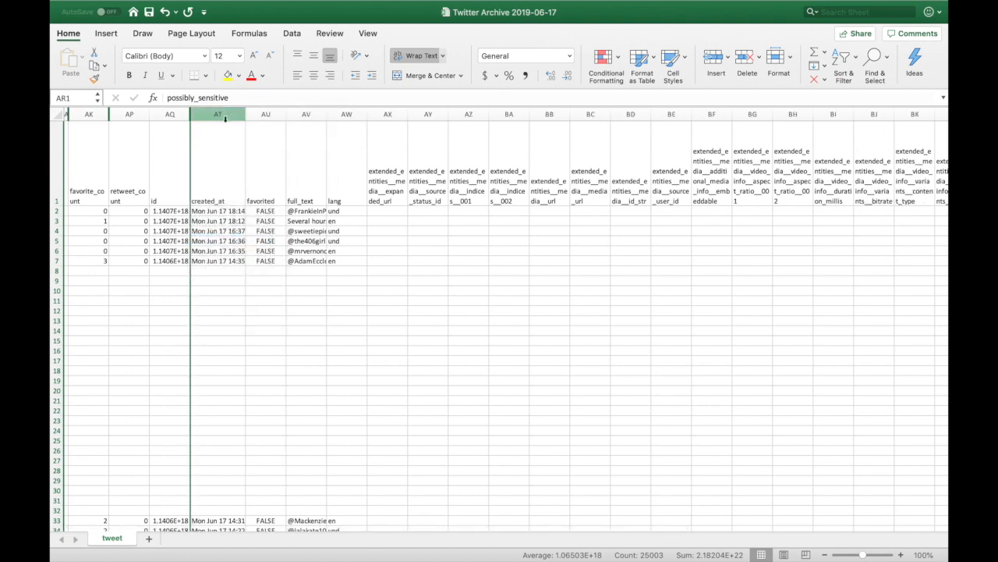
left_click(265, 114)
right_click(265, 113)
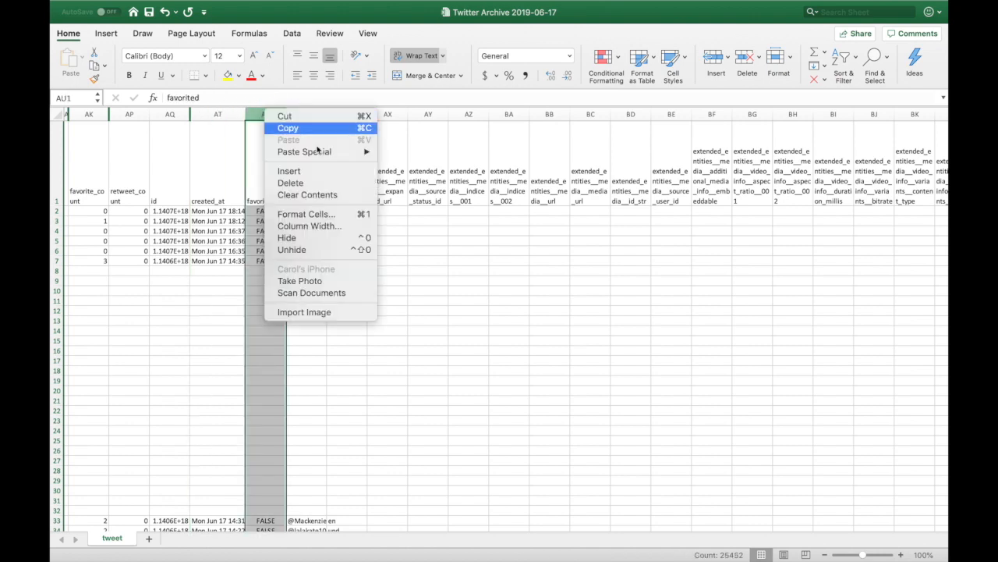
left_click(315, 238)
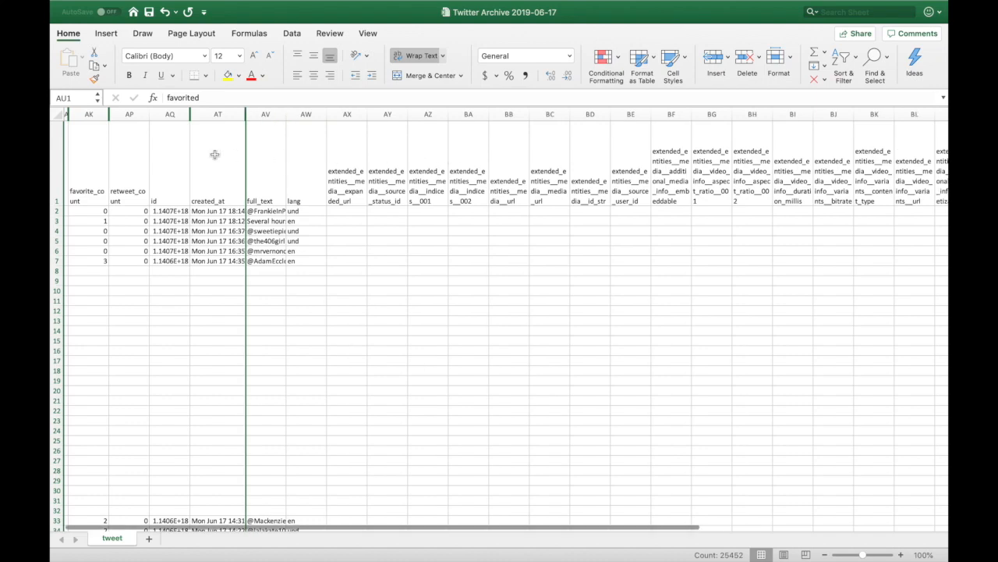
Hide columns AW through CB, from lang onward, then widen column CB to 90.50.
left_click(315, 113)
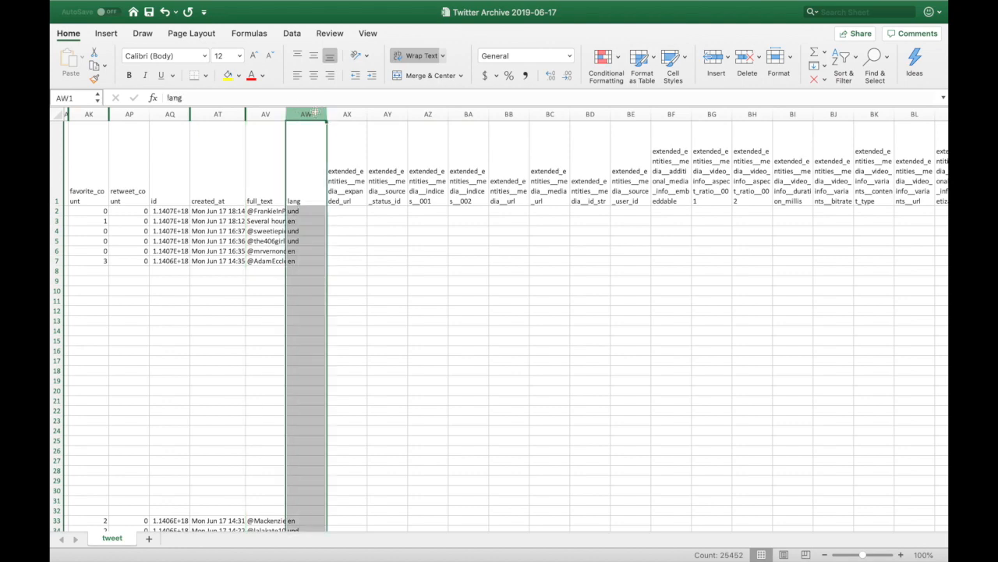
scroll(476, 162, "right", 10)
scroll(476, 160, "right", 9)
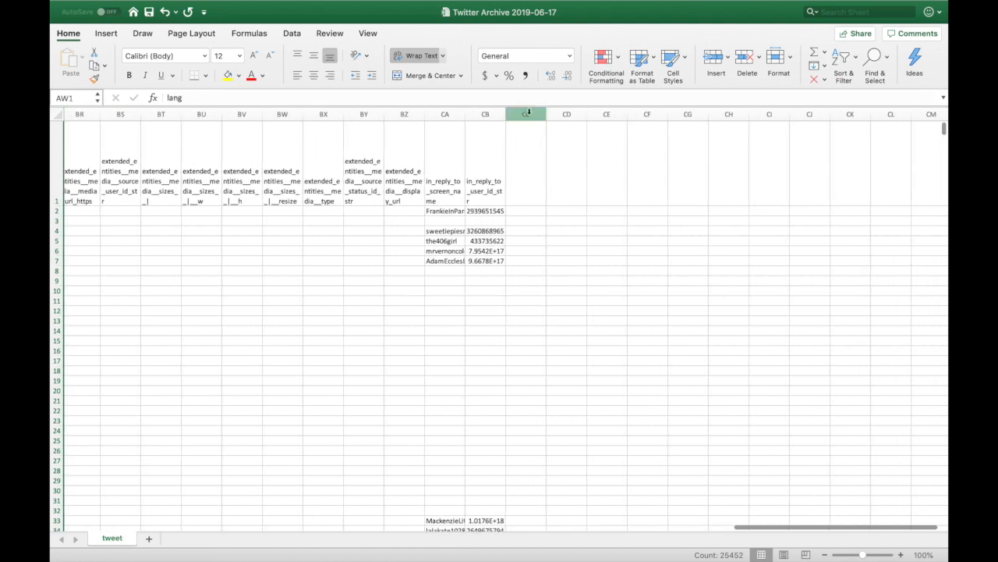
left_click(487, 115, "shift")
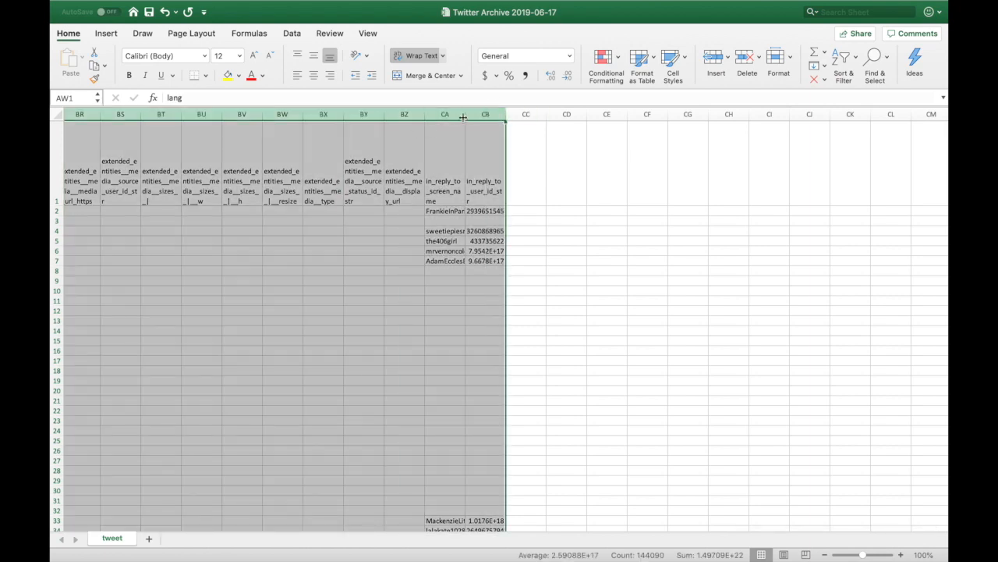
right_click(470, 114)
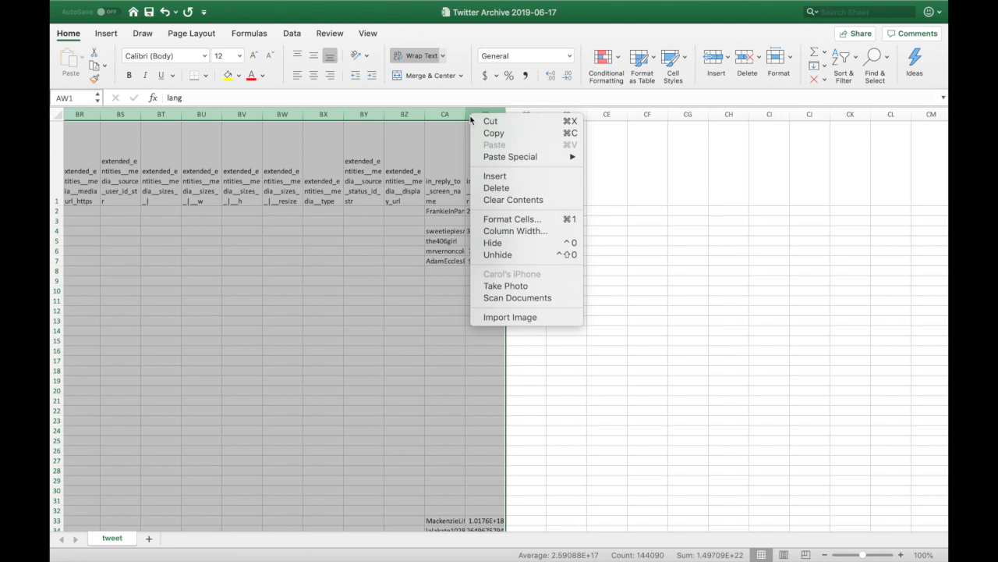
left_click(503, 241)
left_click(355, 199)
left_click_drag(288, 114, 628, 98)
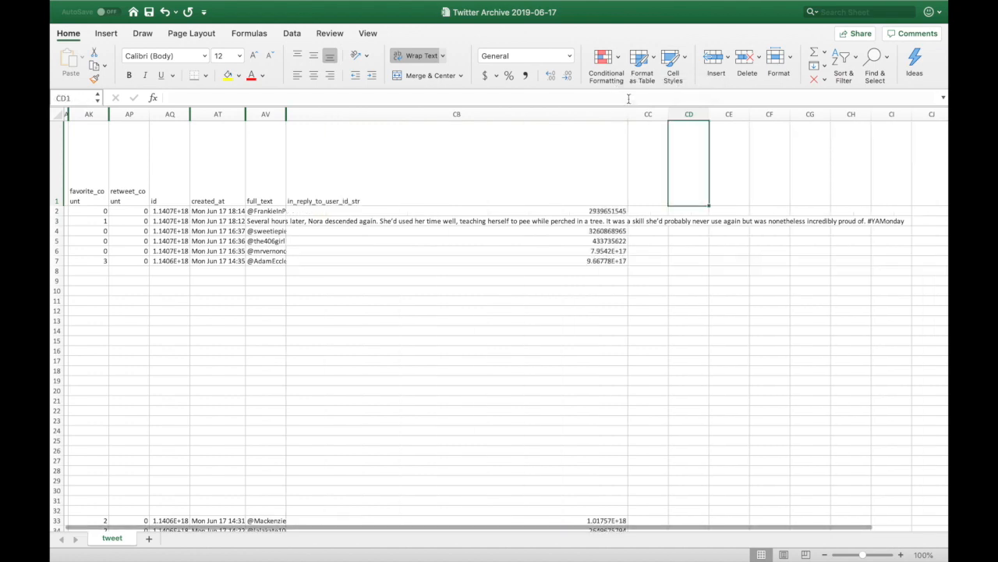
Hide in_reply_to_user_id_str again and widen full_text to about 582 px.
left_click(418, 114)
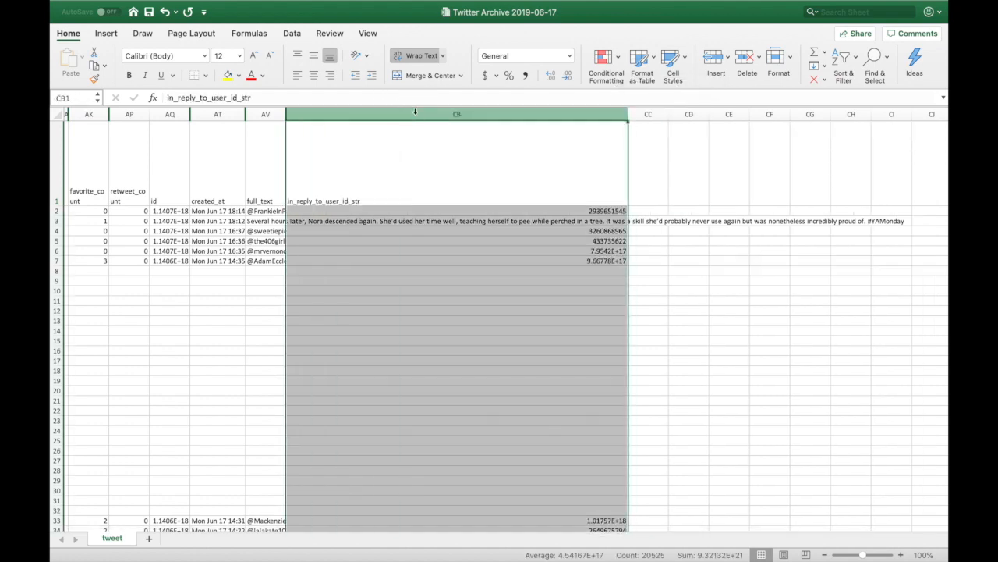
right_click(417, 112)
left_click(466, 238)
left_click(278, 128)
left_click_drag(286, 114, 608, 97)
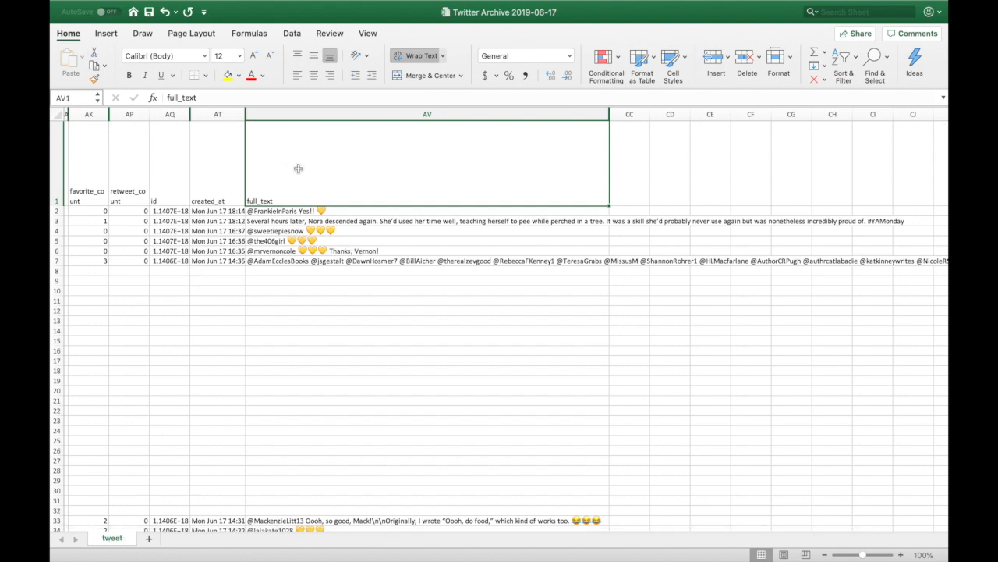
Rename the 'tweet' sheet tab to 'All Tweets'.
right_click(110, 542)
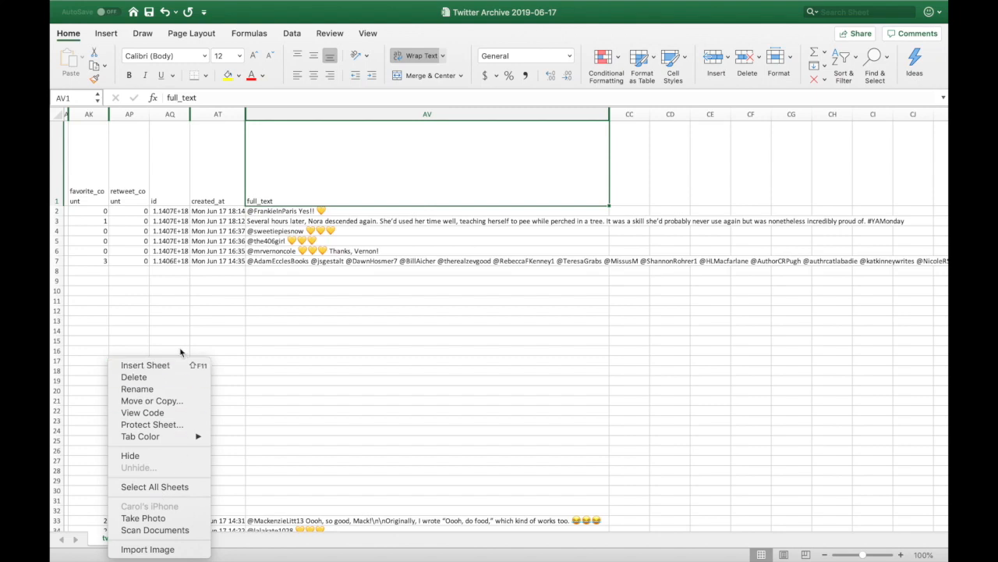
left_click(148, 389)
type("All Tweets")
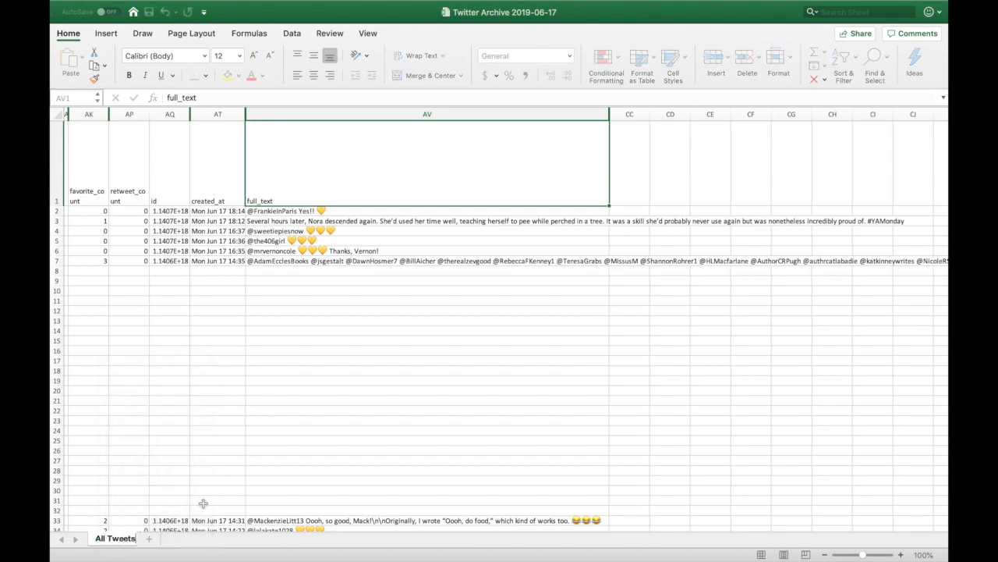
key("Return")
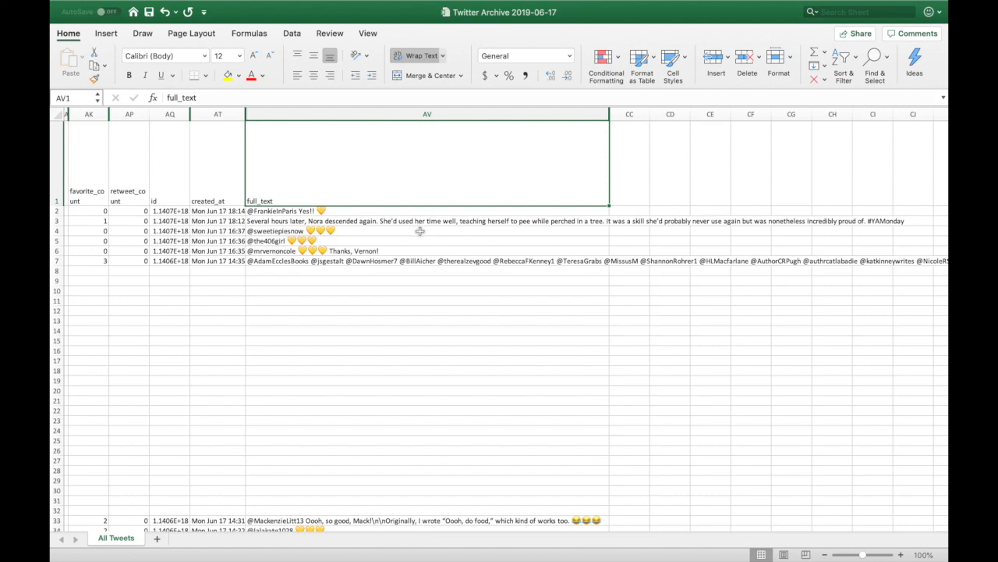
Copy the whole All Tweets sheet and paste it into a new blank Sheet1.
left_click(57, 114)
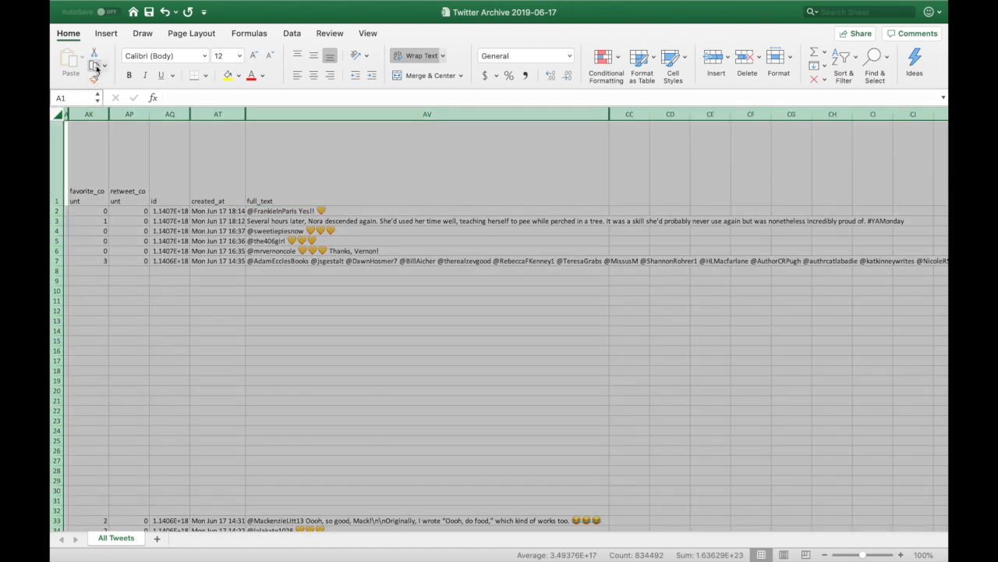
key("super+c")
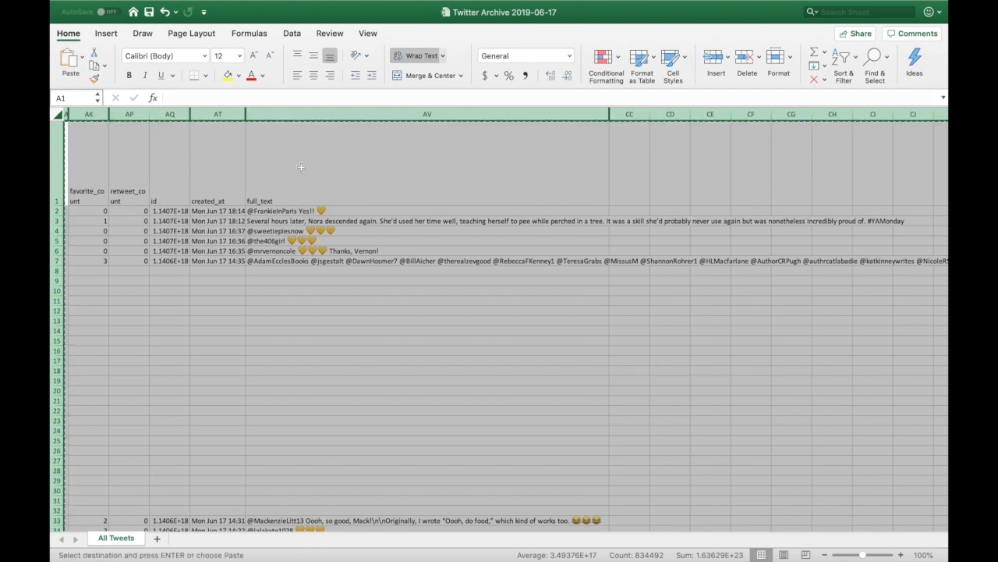
left_click(157, 540)
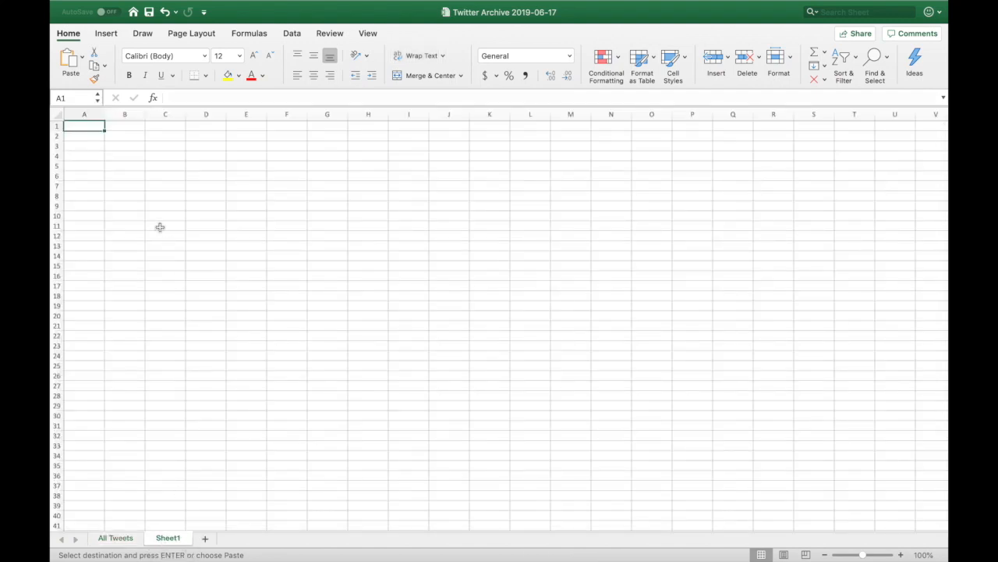
key("super+a")
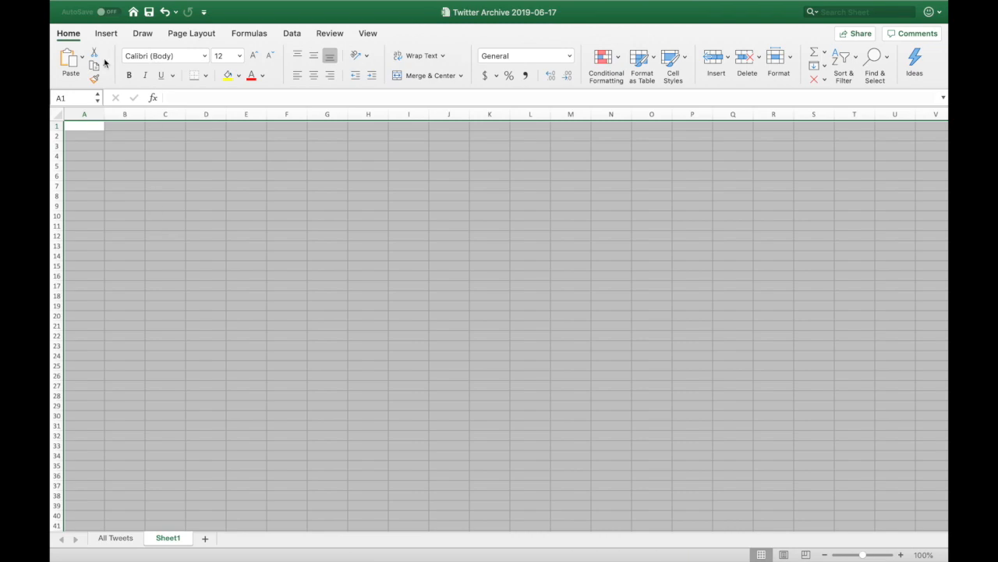
key("super+v")
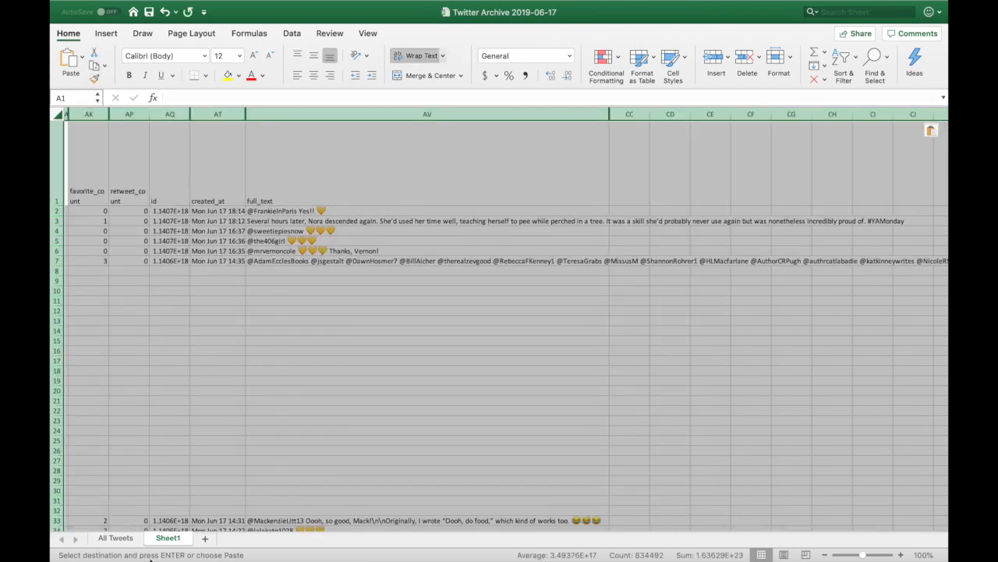
left_click(159, 272)
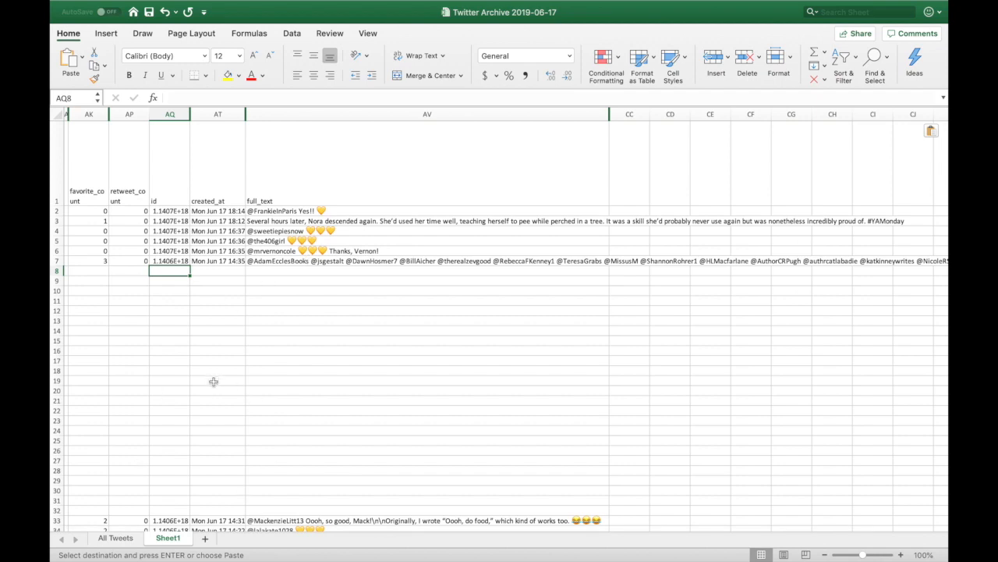
scroll(207, 188, "left", 2)
scroll(207, 188, "right", 2)
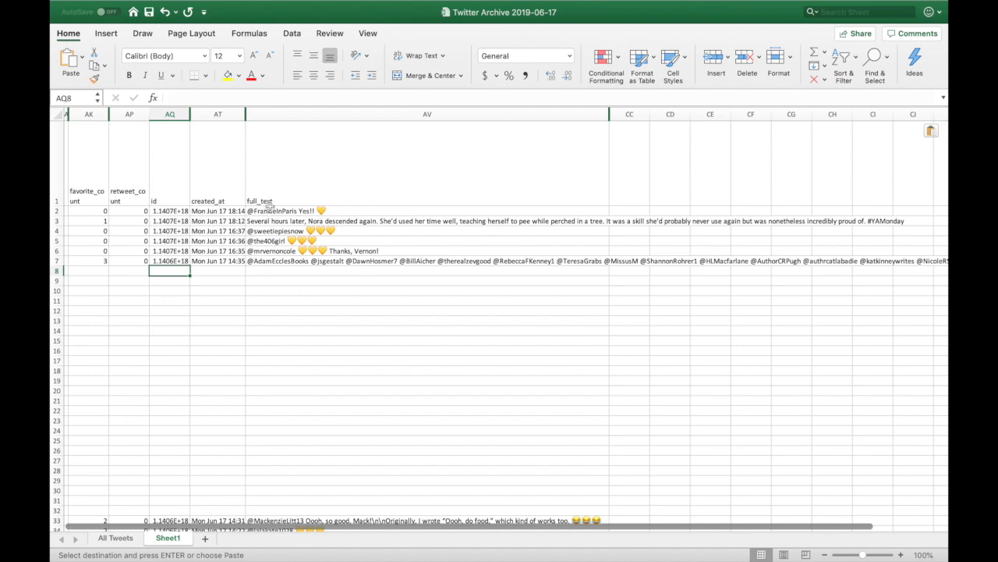
scroll(81, 142, "down", 1)
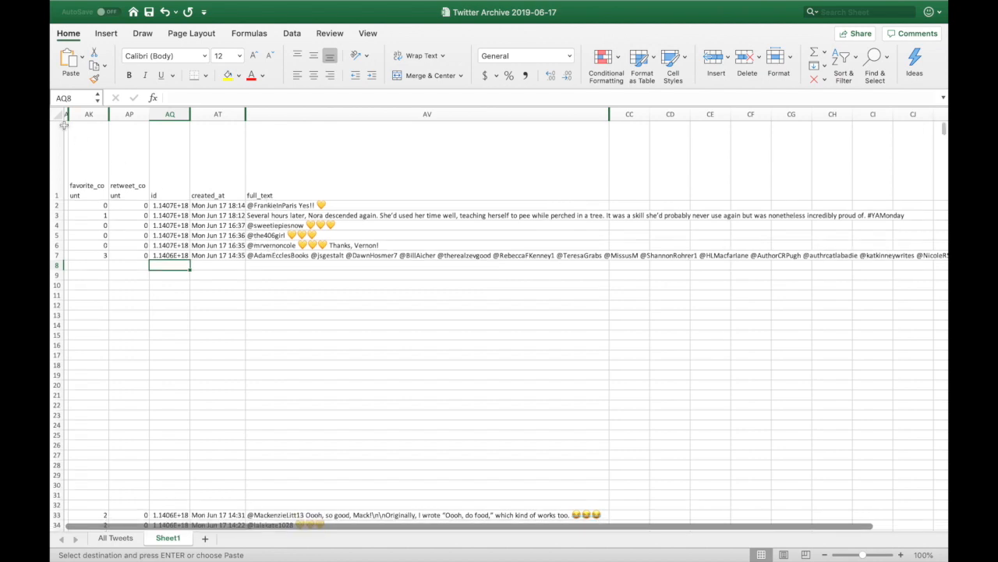
scroll(105, 138, "up", 1)
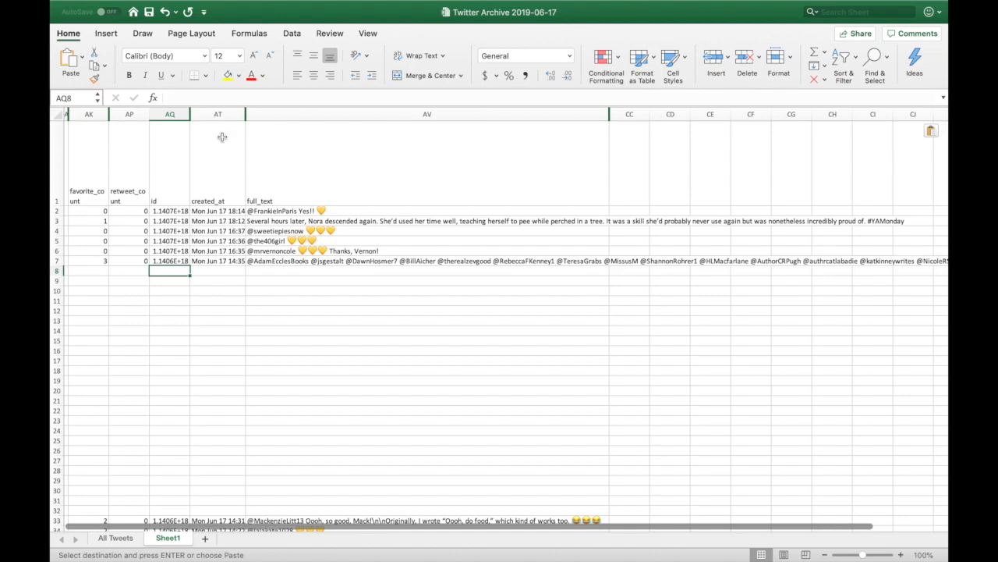
left_click(55, 113)
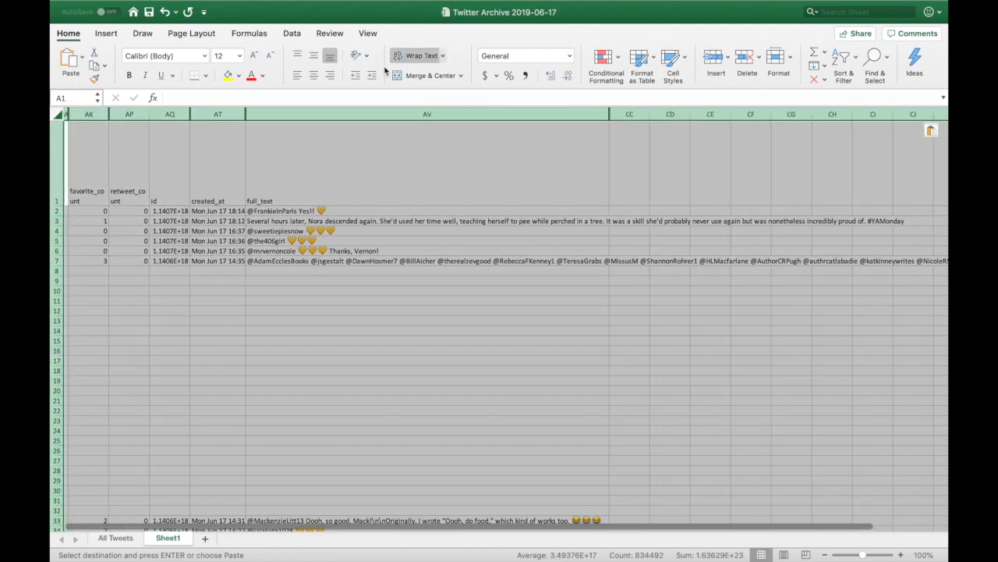
In the Data tab's Sort dialog, choose id as the sort column.
left_click(289, 34)
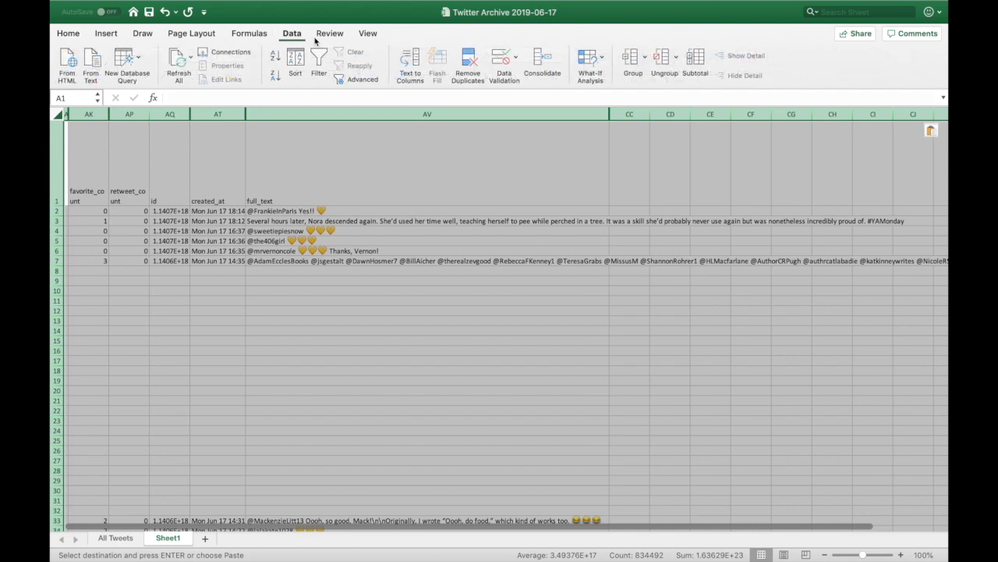
left_click(295, 63)
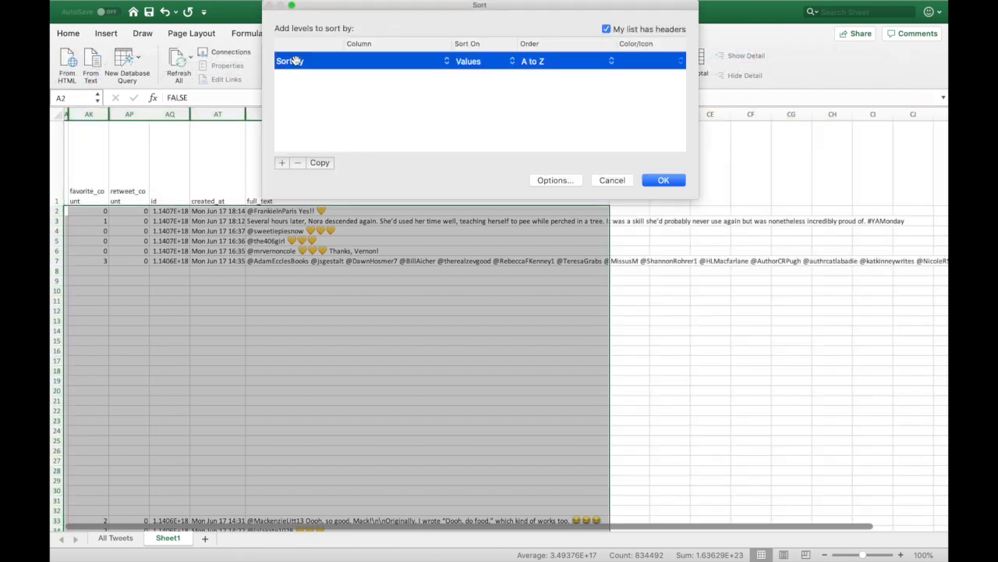
left_click(456, 63)
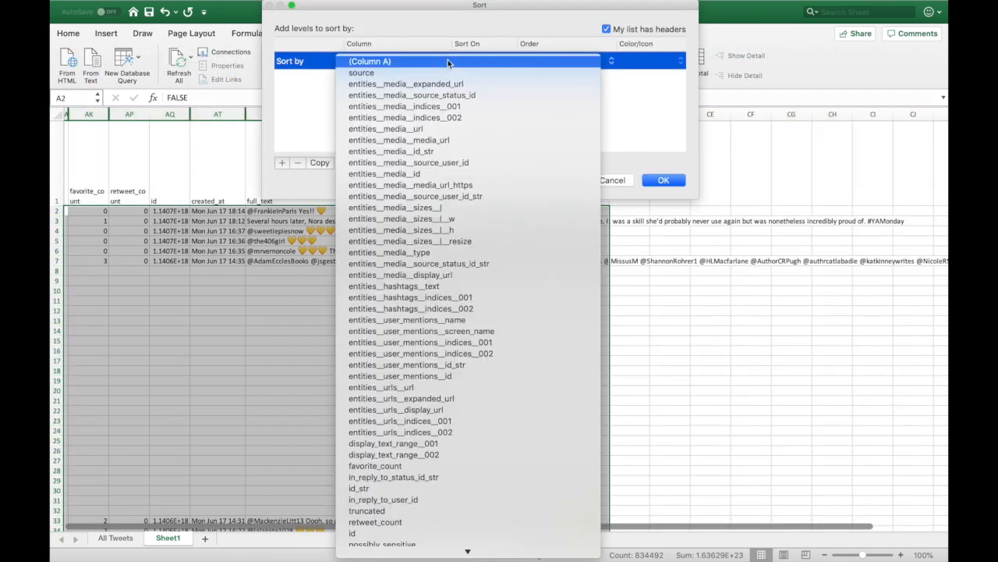
left_click(458, 63)
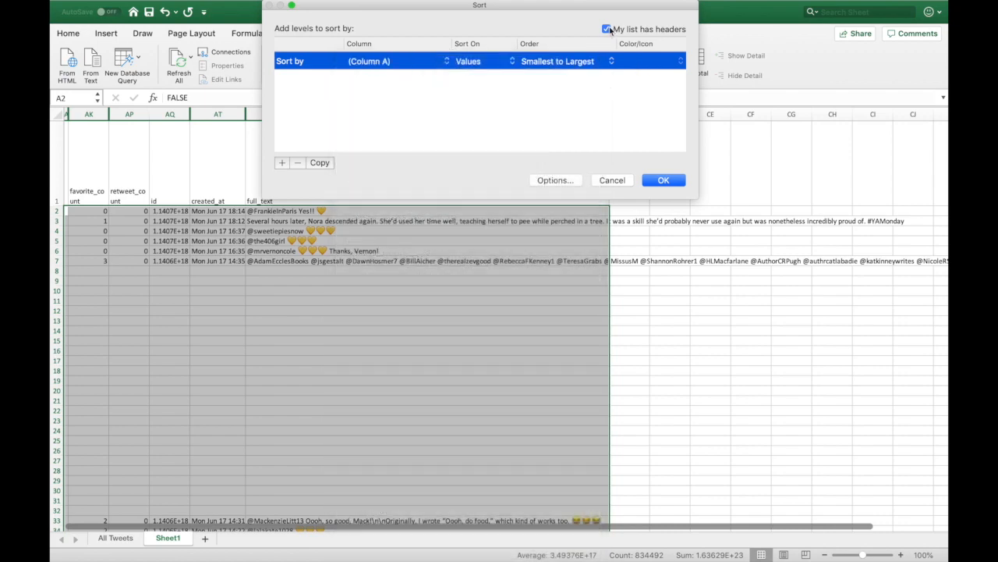
left_click(446, 62)
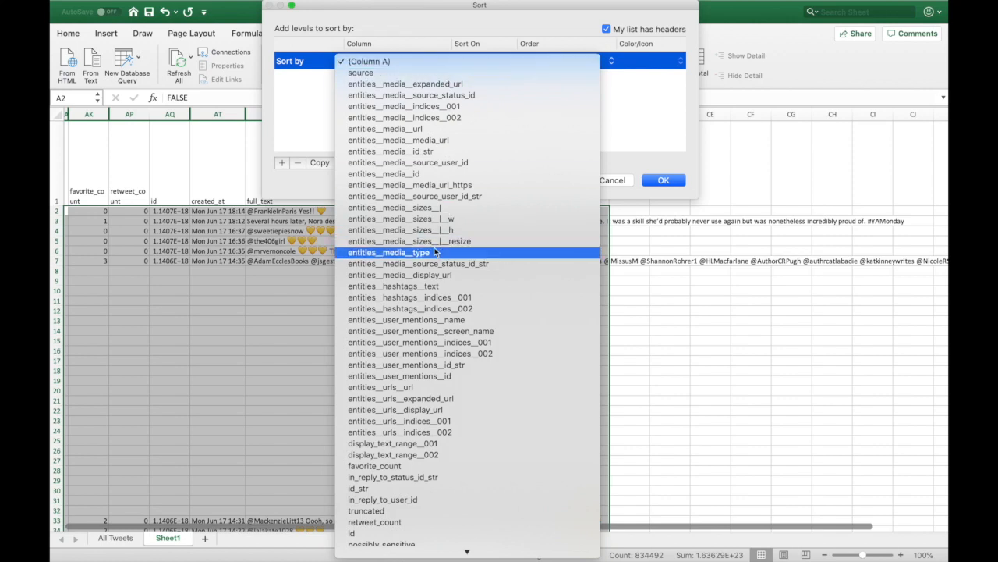
scroll(435, 252, "down", 3)
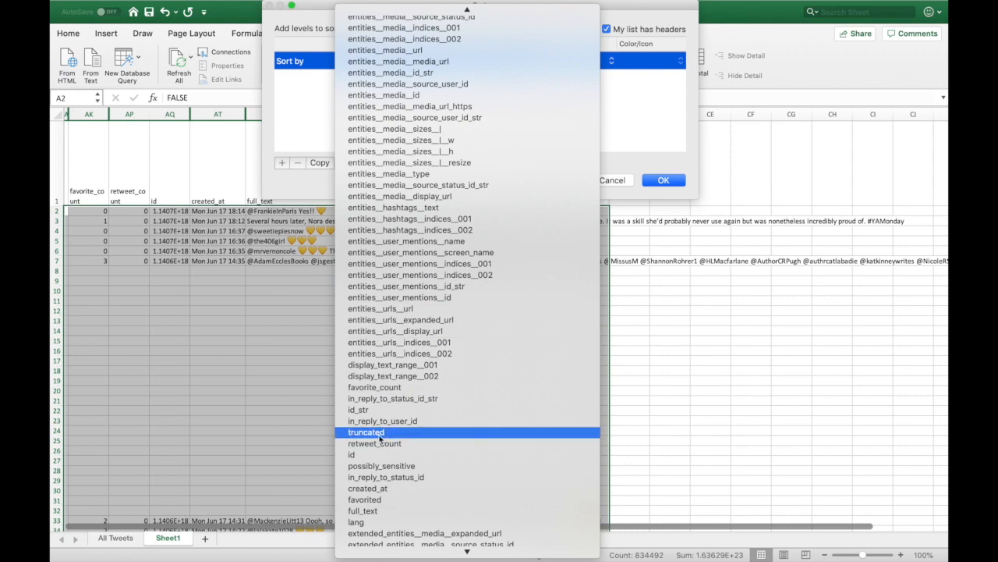
left_click(359, 456)
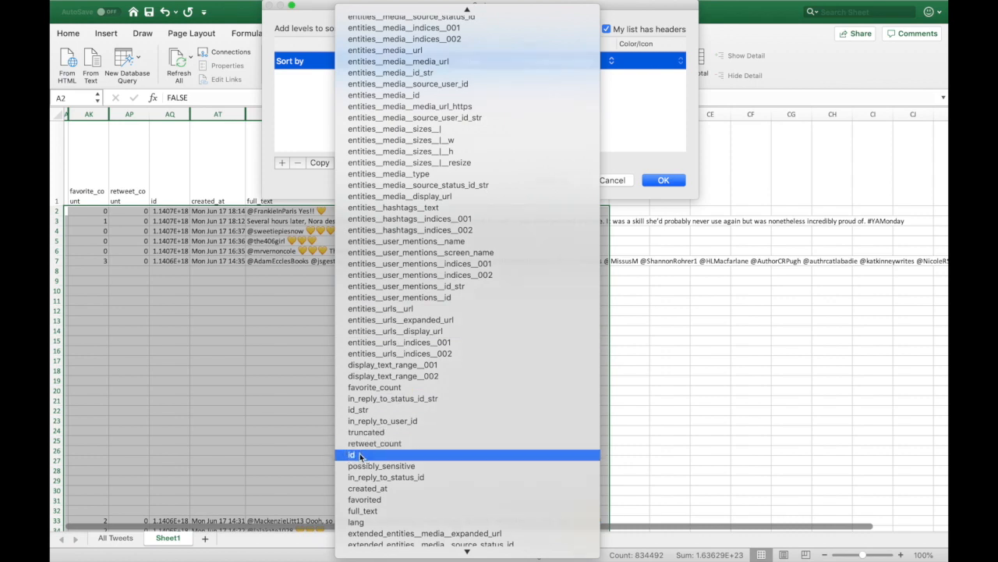
Sort ids Largest to Smallest so the newest tweets come first.
left_click(614, 63)
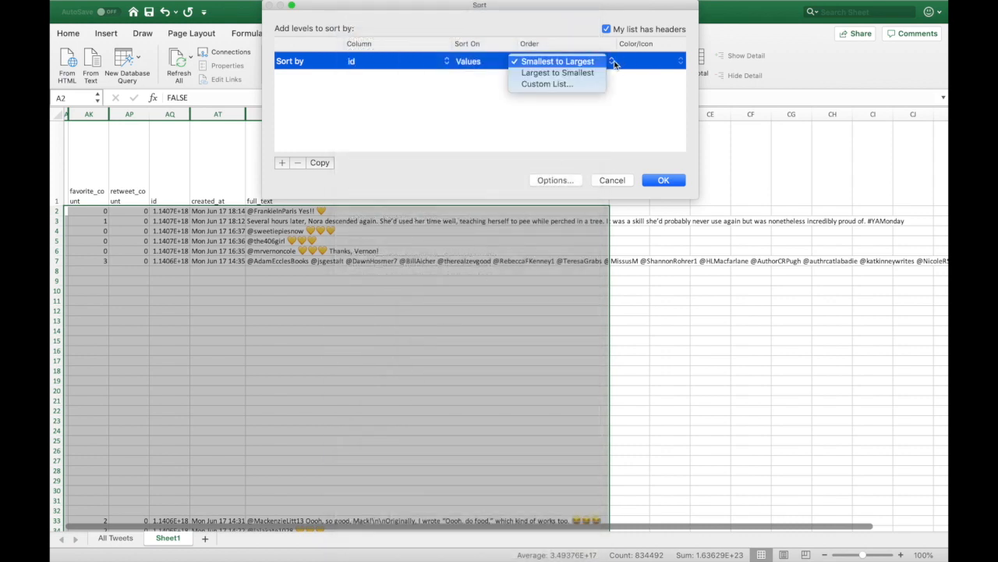
left_click(599, 71)
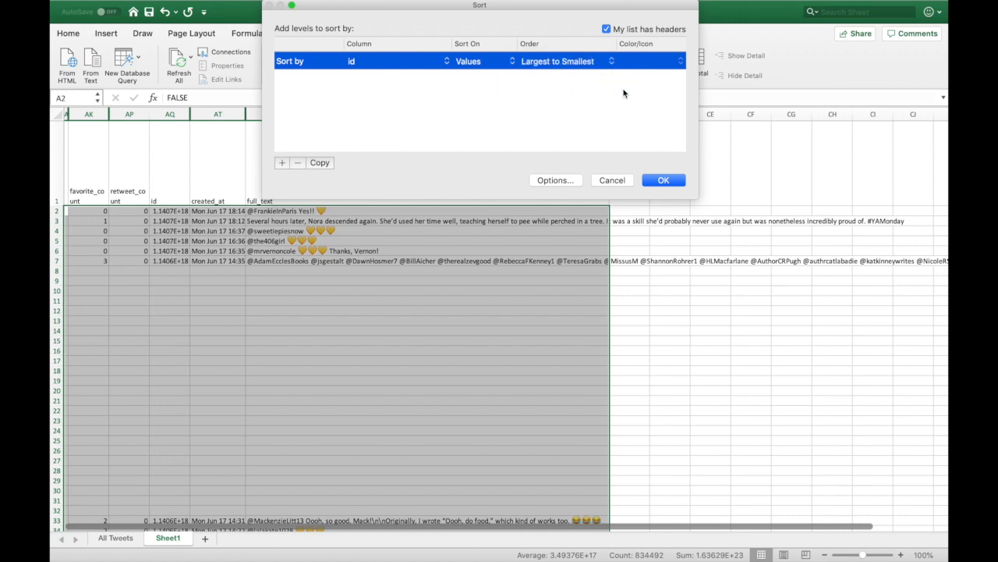
key("Return")
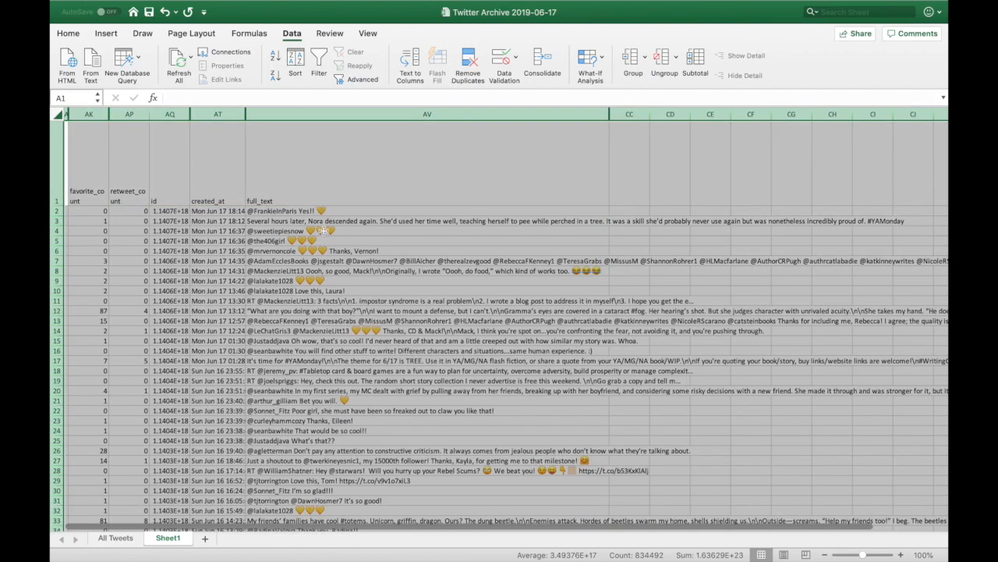
left_click(279, 232)
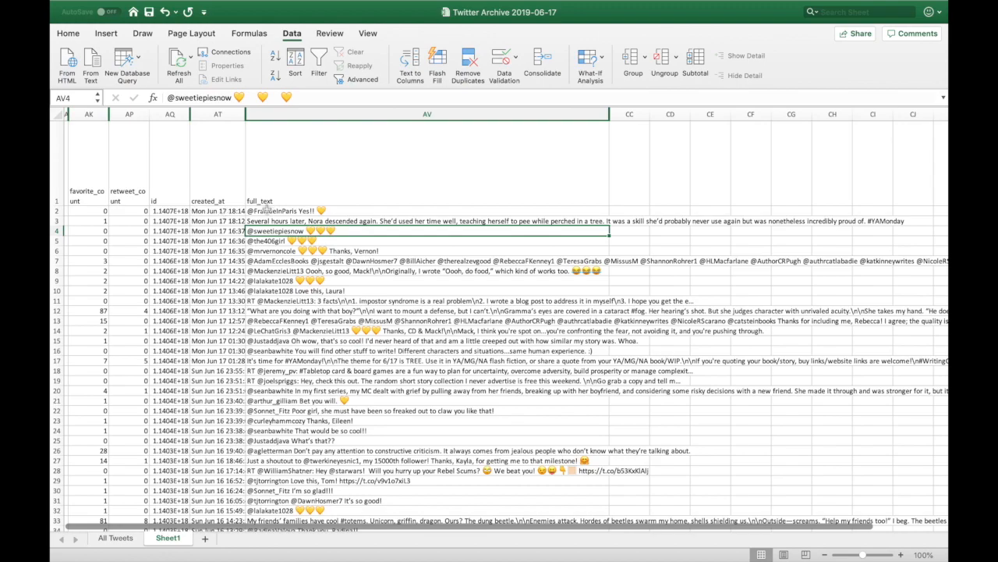
scroll(316, 256, "down", 10)
scroll(316, 256, "down", 20)
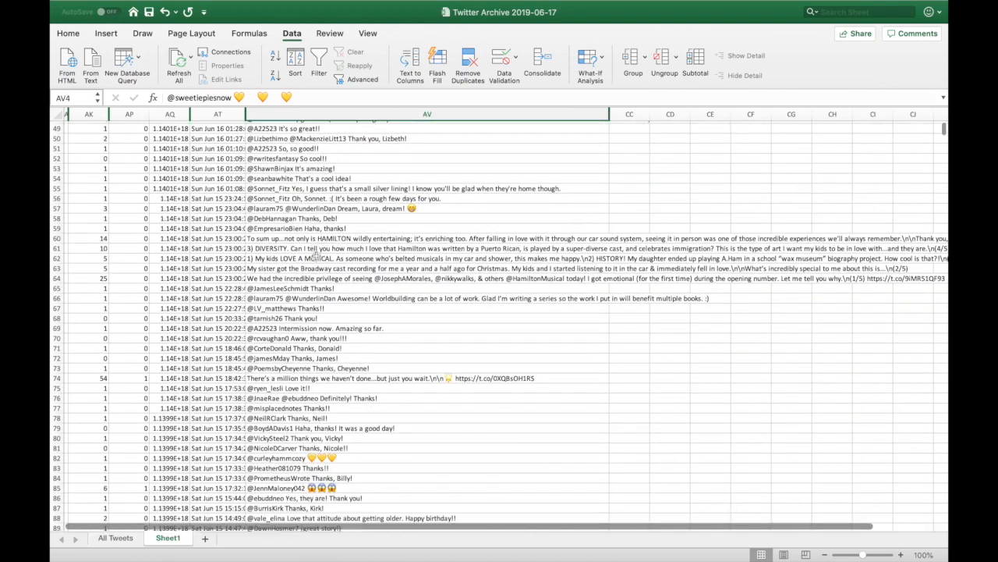
scroll(316, 257, "up", 20)
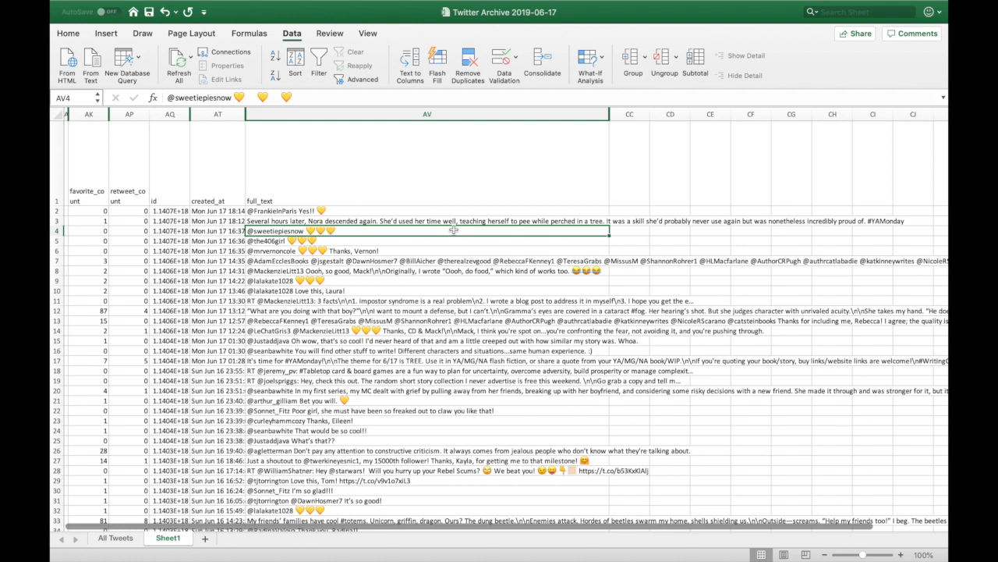
Rename the Sheet1 tab to 'Tweets Sorted'.
right_click(162, 540)
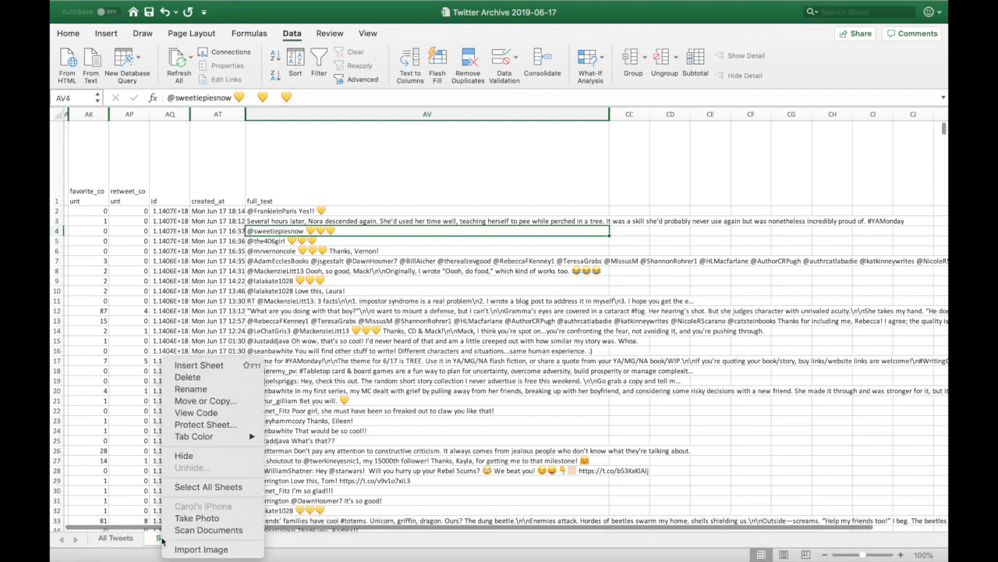
left_click(265, 385)
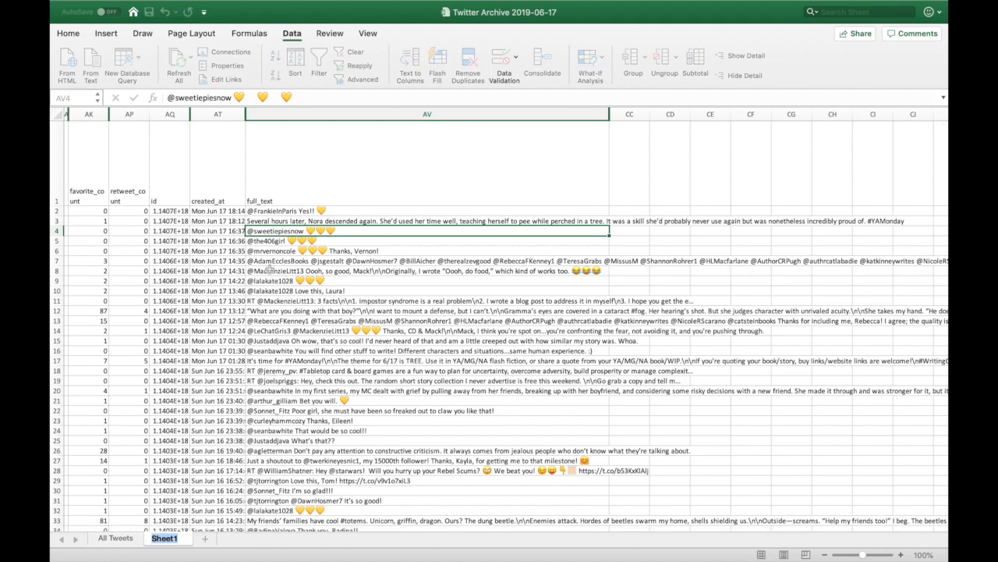
type("Tweets Sorted")
key("Return")
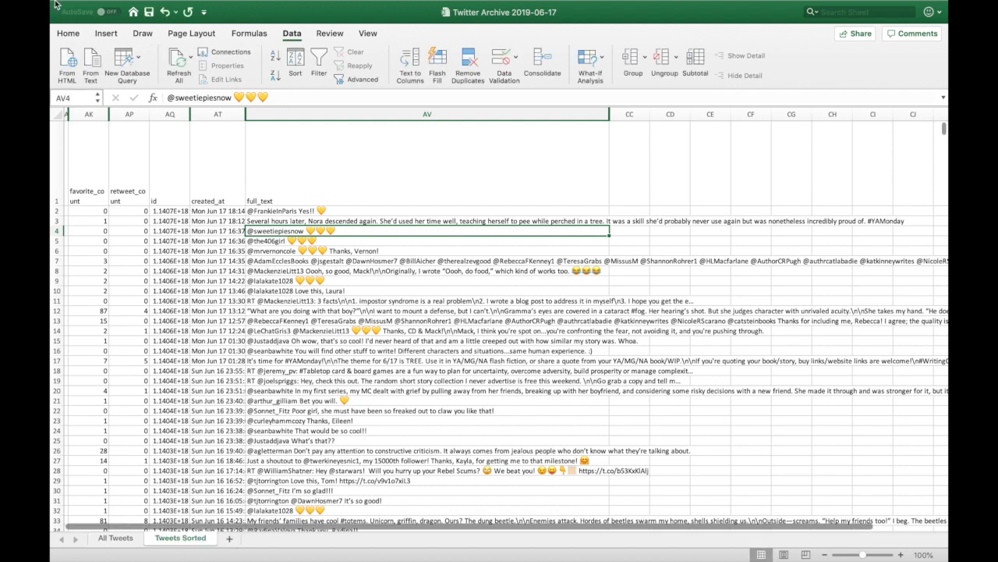
Copy the entire Tweets Sorted sheet into a newly added third sheet.
left_click(58, 114)
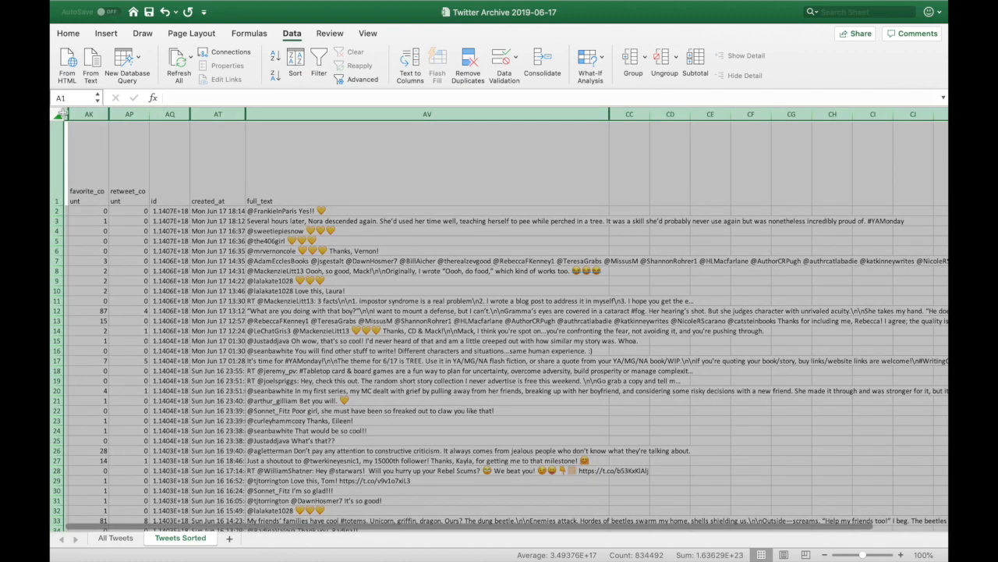
key("cmd+c")
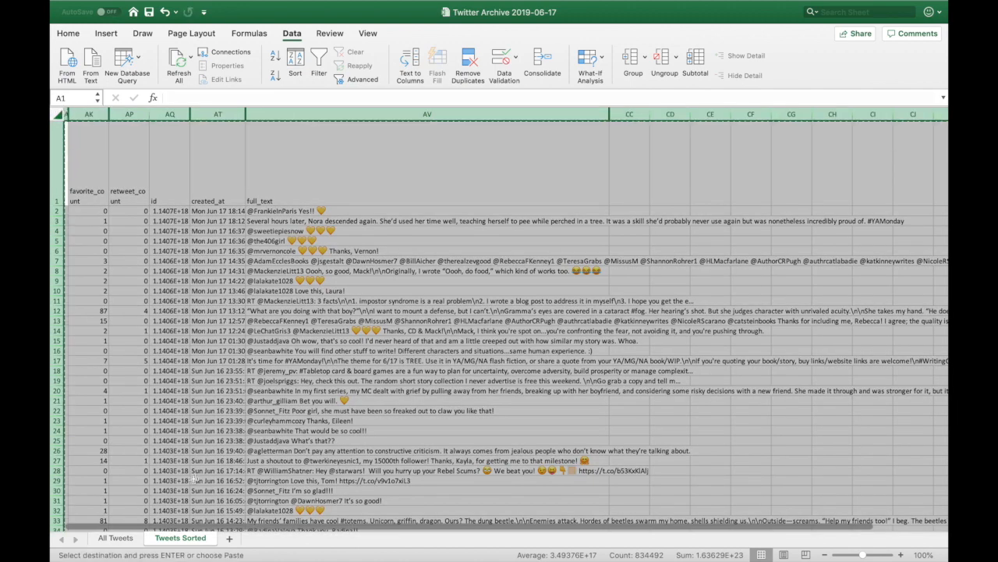
left_click(229, 537)
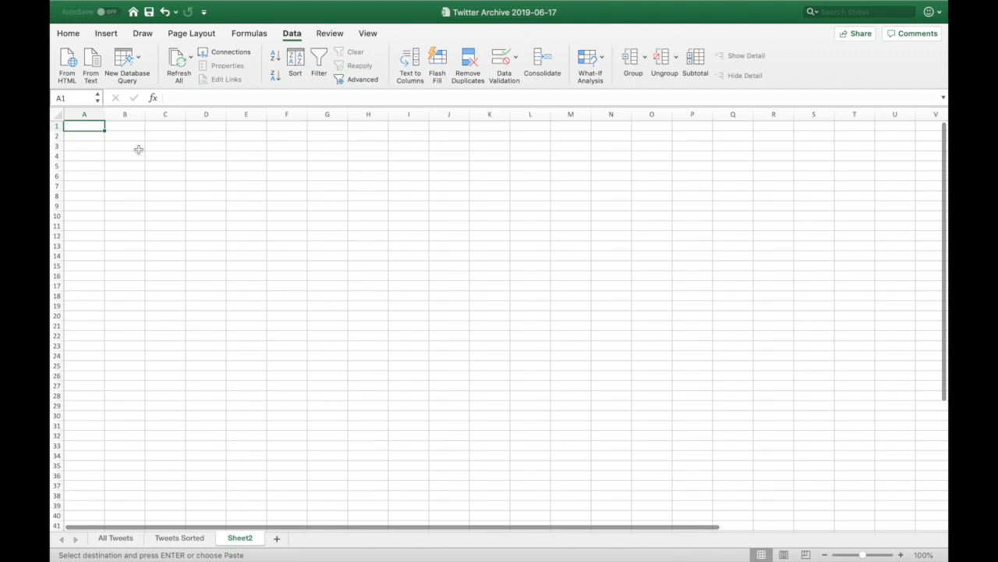
key("cmd+a")
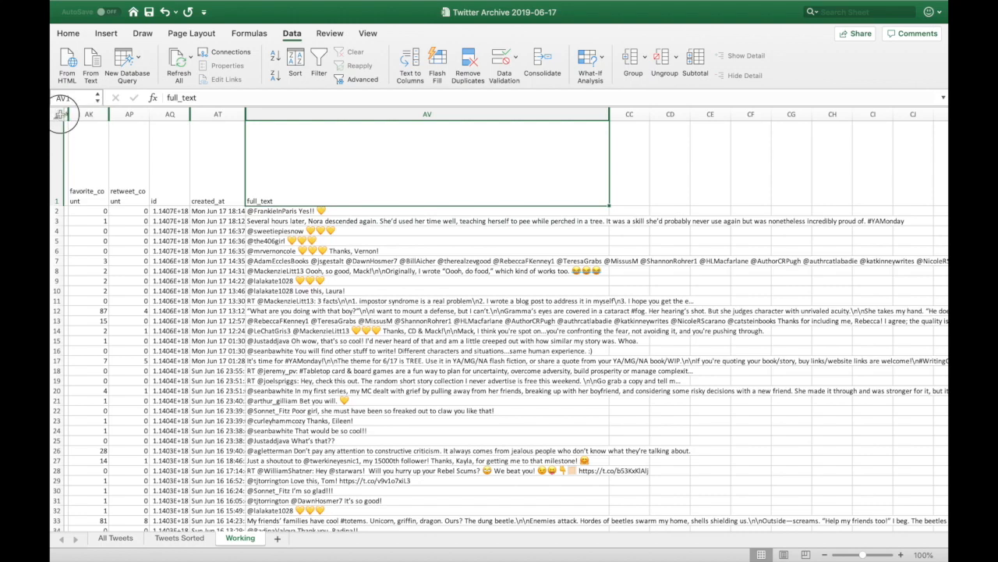
Turn on column filters and set full_text to 'Contains' '#satsp'.
left_click(57, 115)
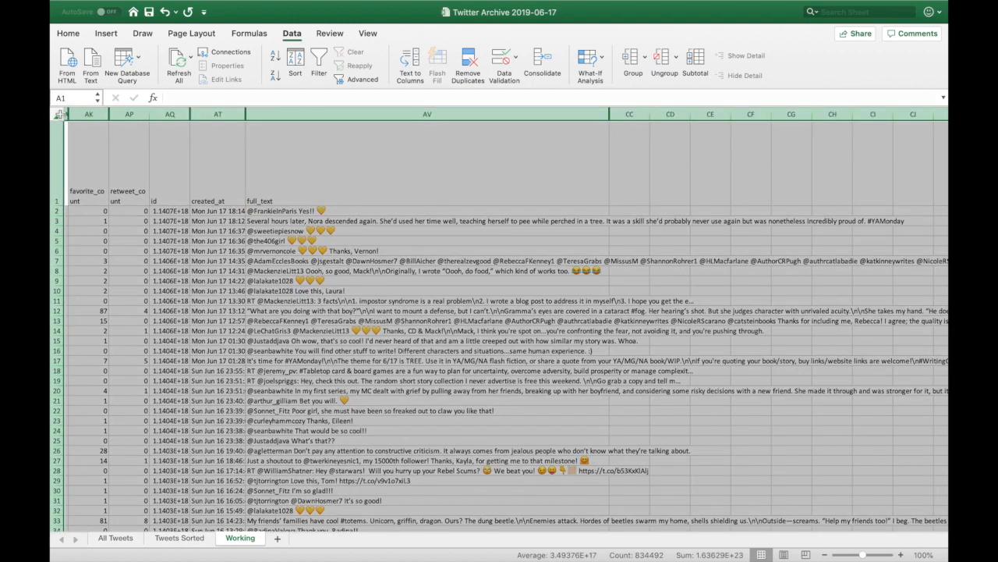
left_click(319, 63)
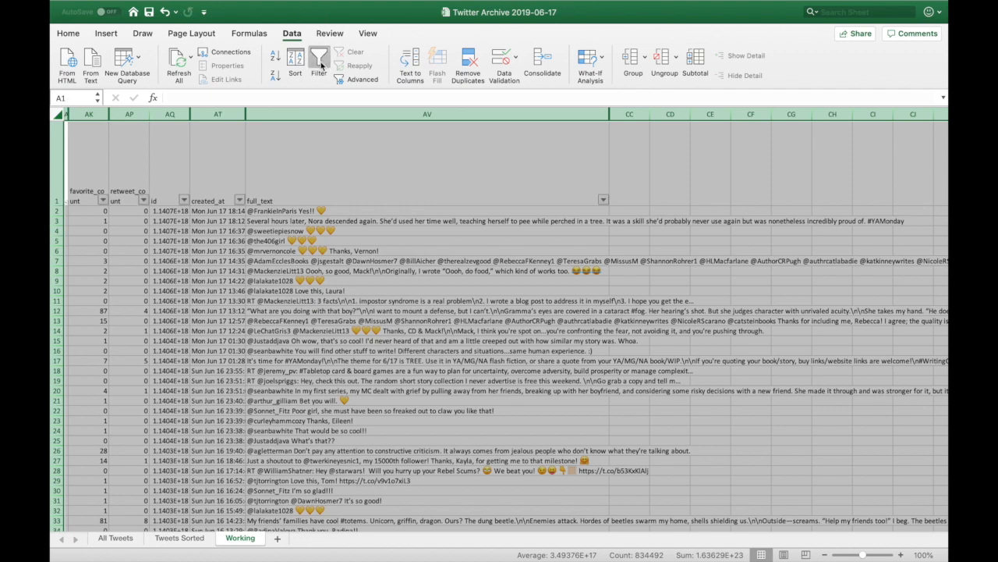
left_click(604, 201)
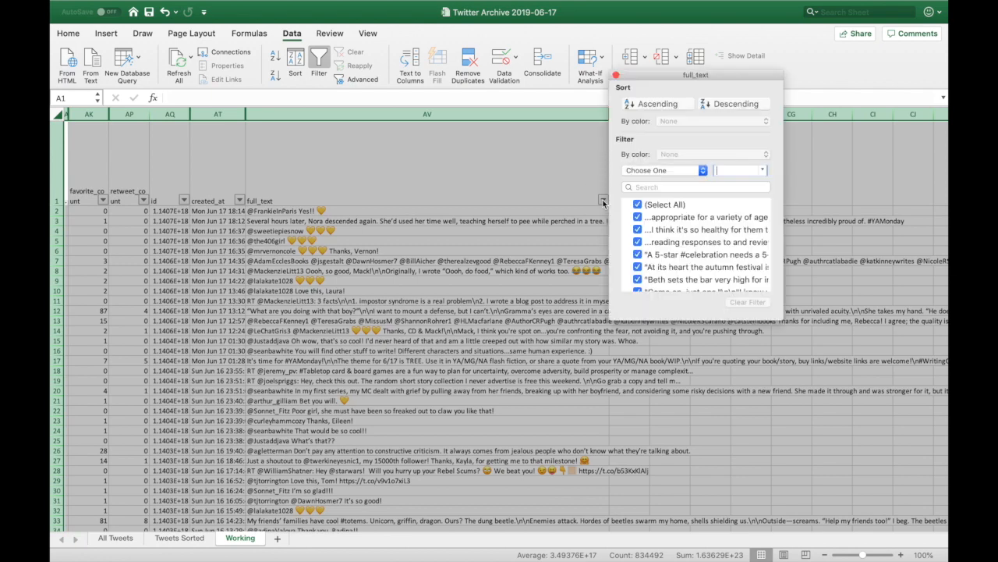
left_click(703, 171)
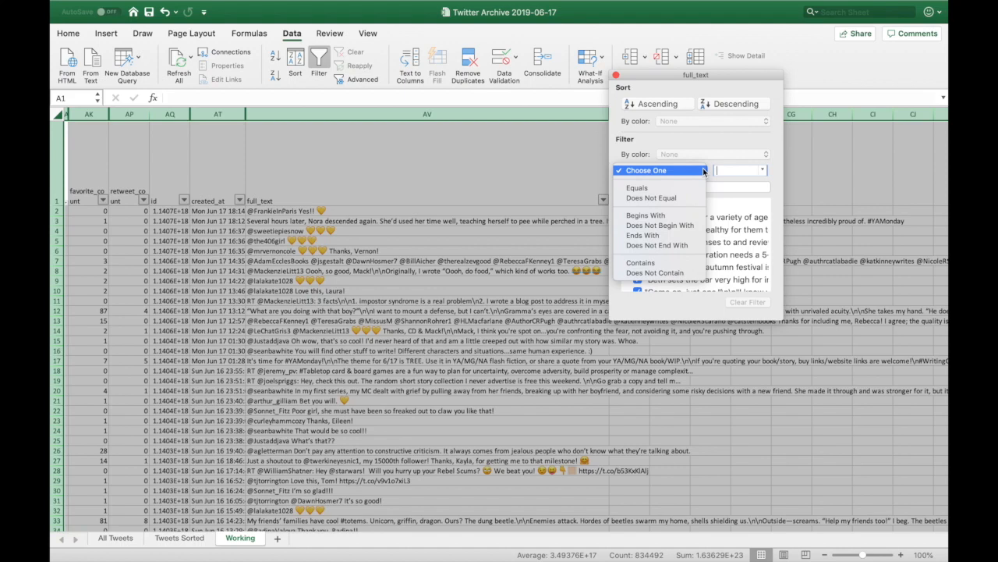
left_click(665, 264)
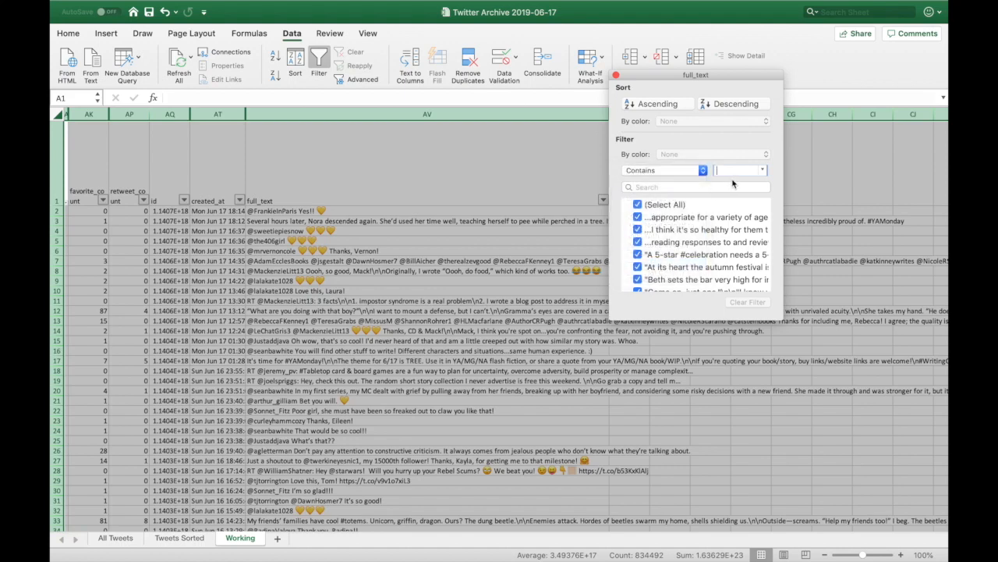
type("#satsplat")
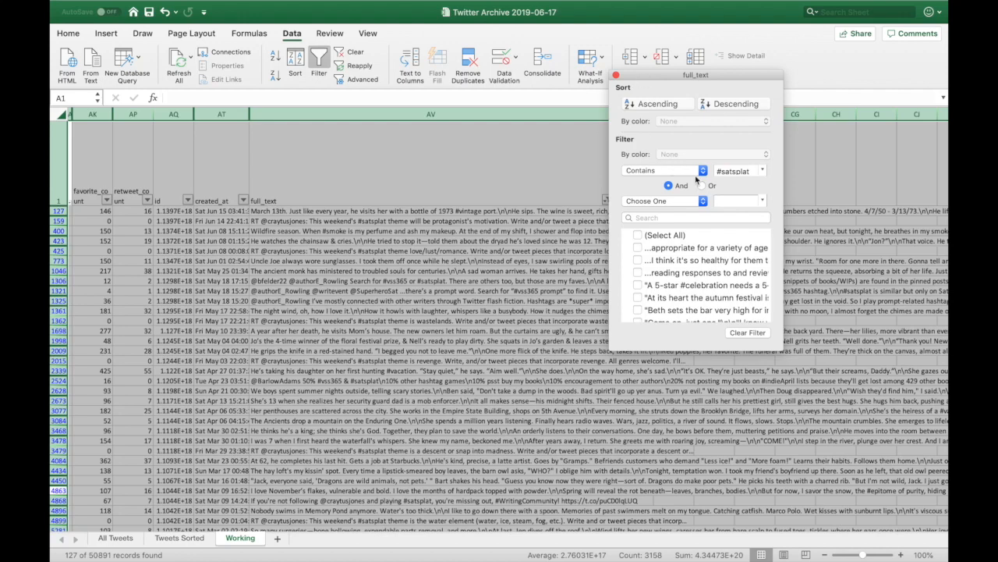
Close the full_text filter popup and scroll through the 127 filtered tweets.
left_click(616, 76)
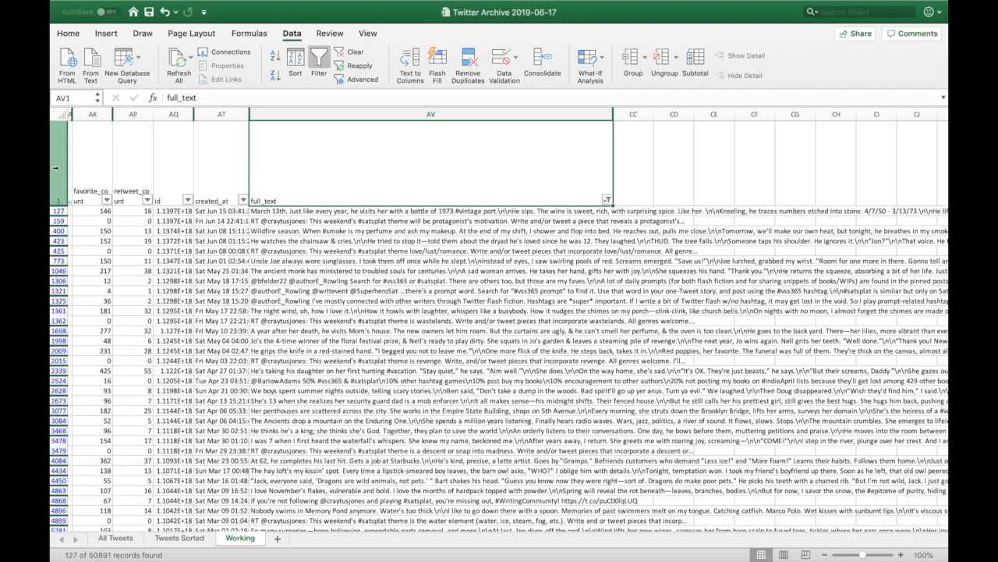
left_click(56, 167)
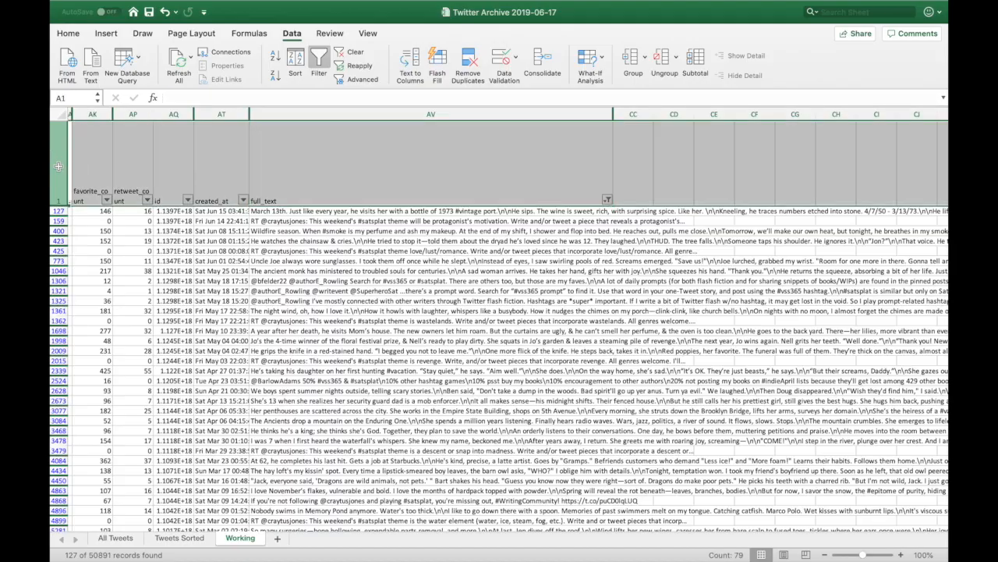
scroll(229, 285, "down", 10)
scroll(228, 284, "down", 15)
scroll(229, 285, "up", 3)
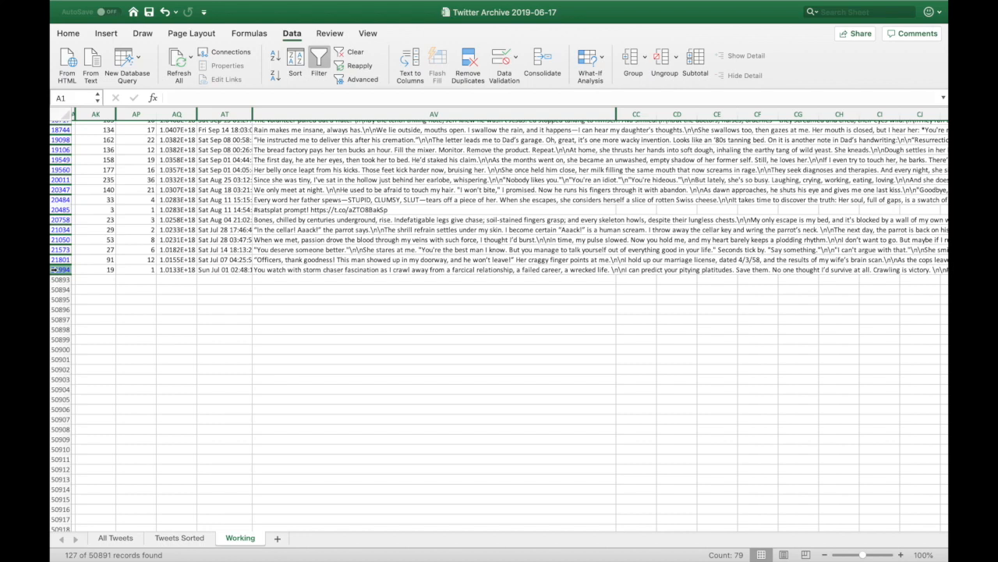
Copy the filtered #satsplat rows through the last tweet and paste them into a new Sheet4.
left_click(56, 269, "shift")
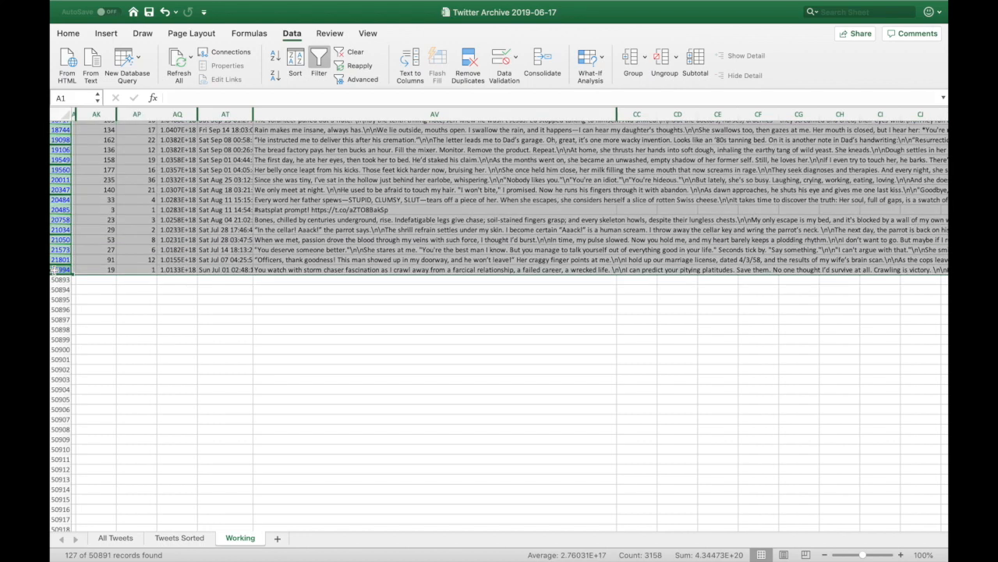
key("super+c")
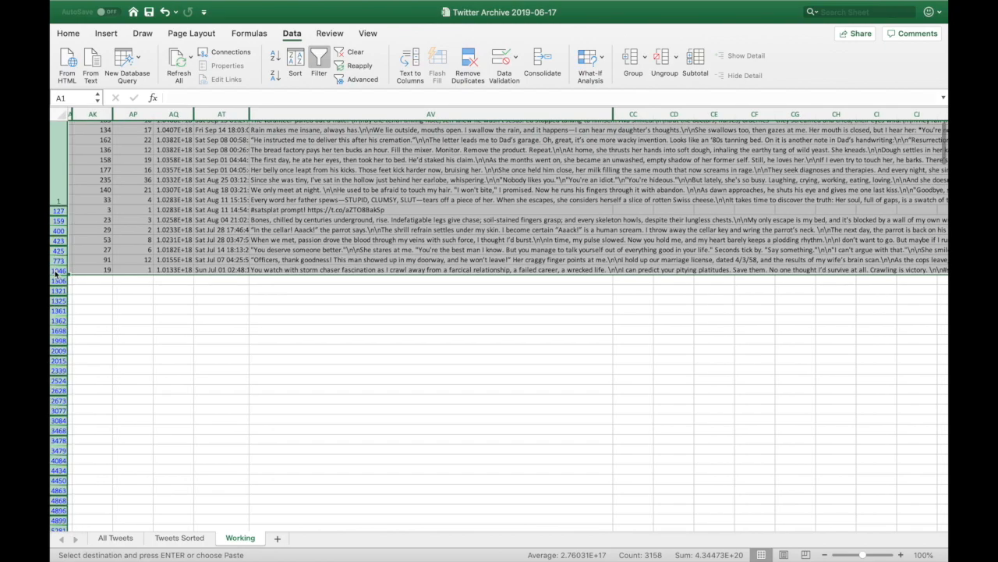
scroll(56, 270, "up", 15)
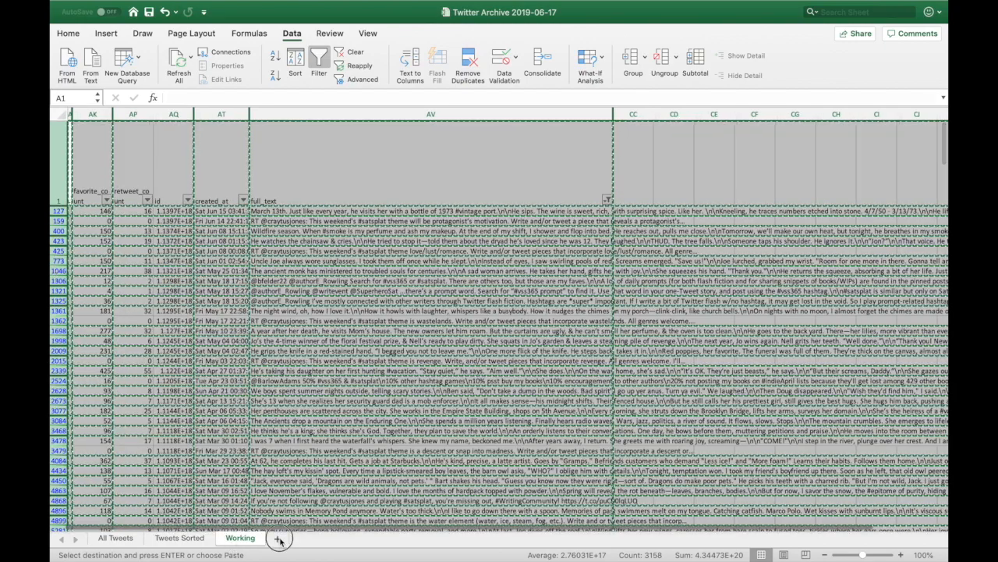
left_click(279, 539)
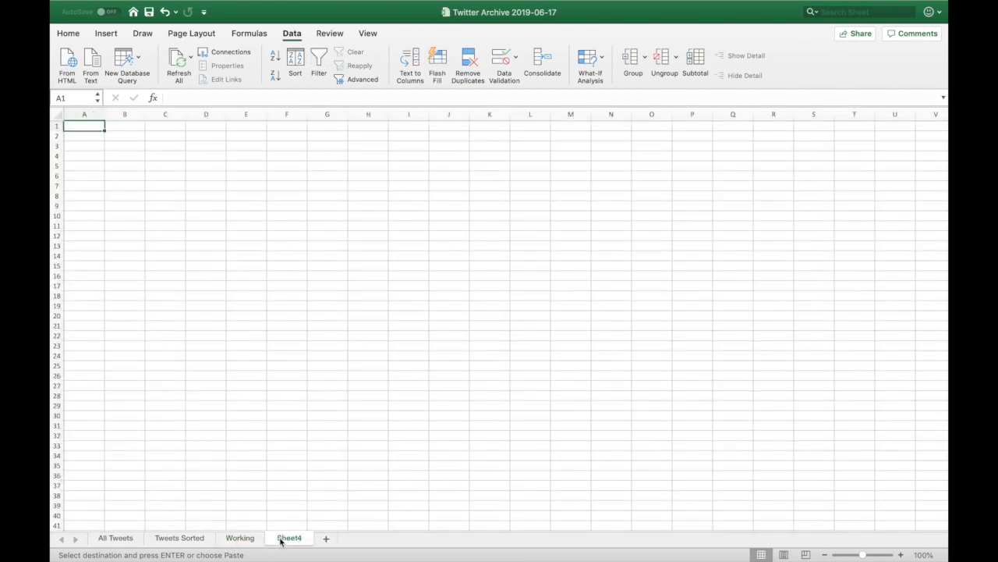
key("super+v")
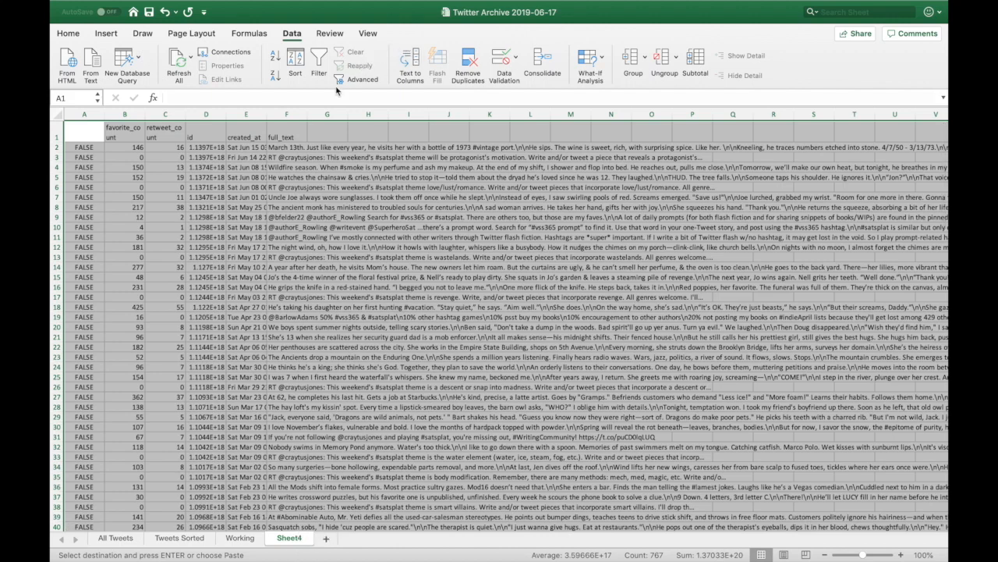
Filter Sheet4's full_text to exclude tweets beginning with RT or @, leaving 84 of 127 records.
left_click(319, 62)
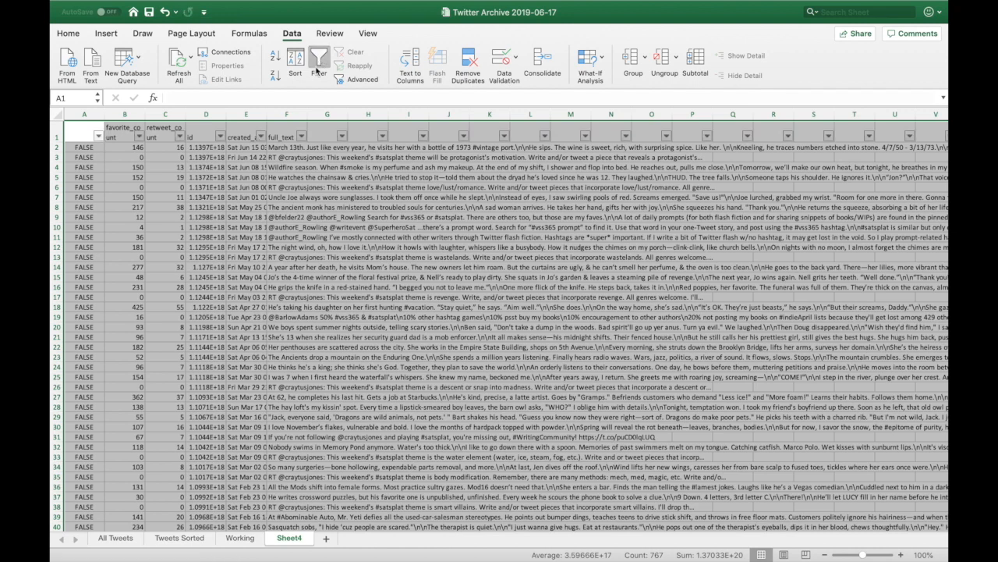
left_click(302, 136)
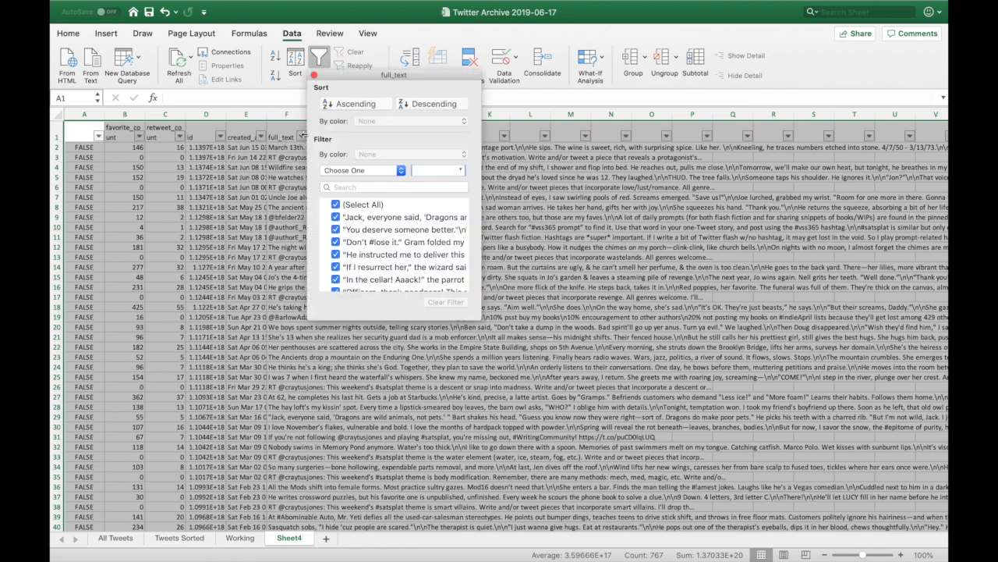
left_click(401, 170)
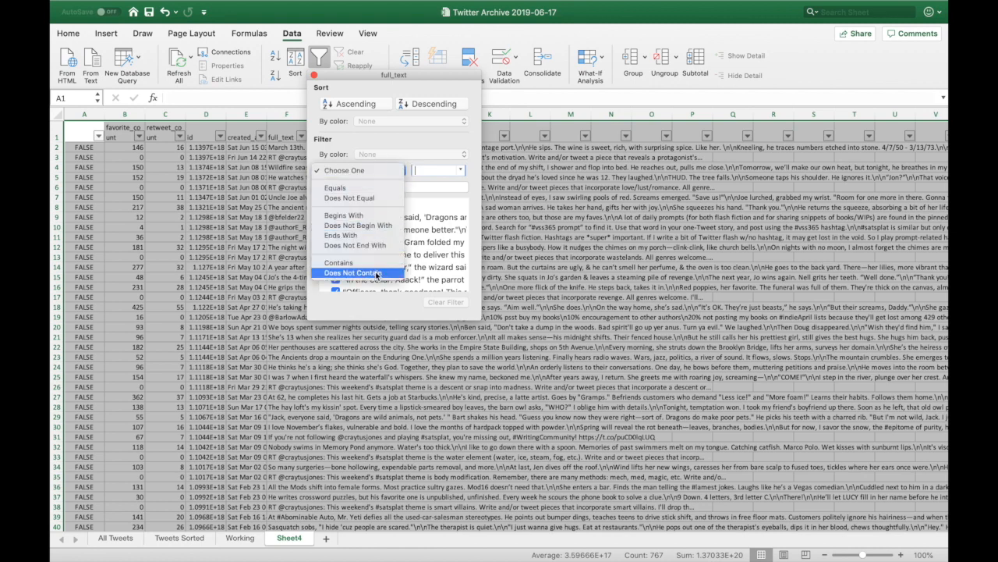
left_click(378, 228)
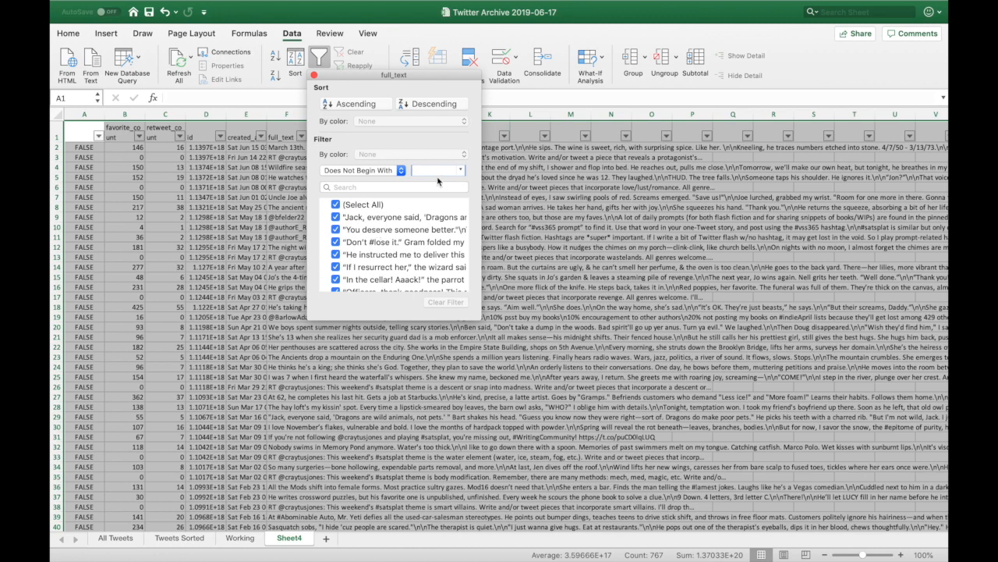
type("RT")
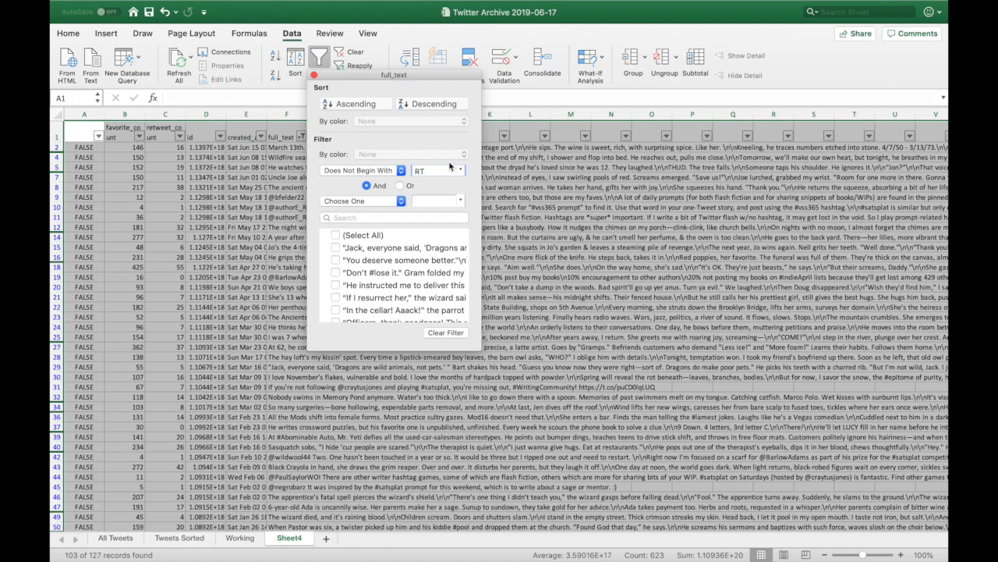
left_click(401, 203)
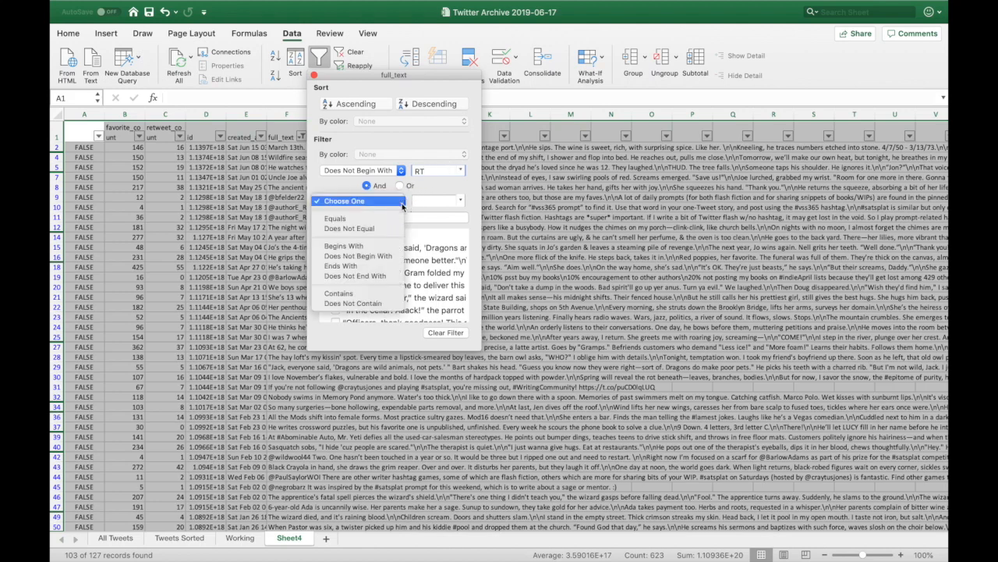
left_click(382, 255)
left_click(422, 202)
type("@")
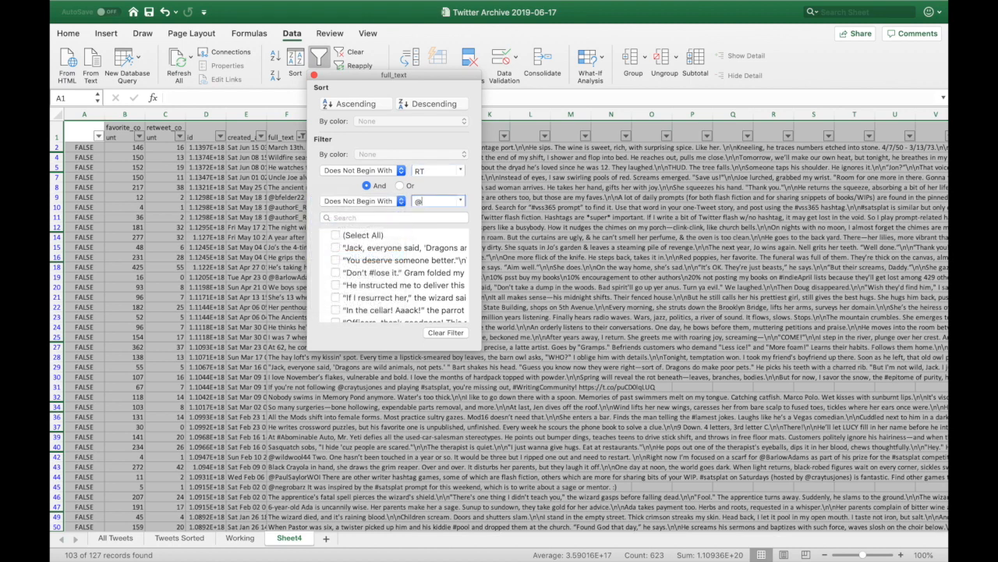
key("Return")
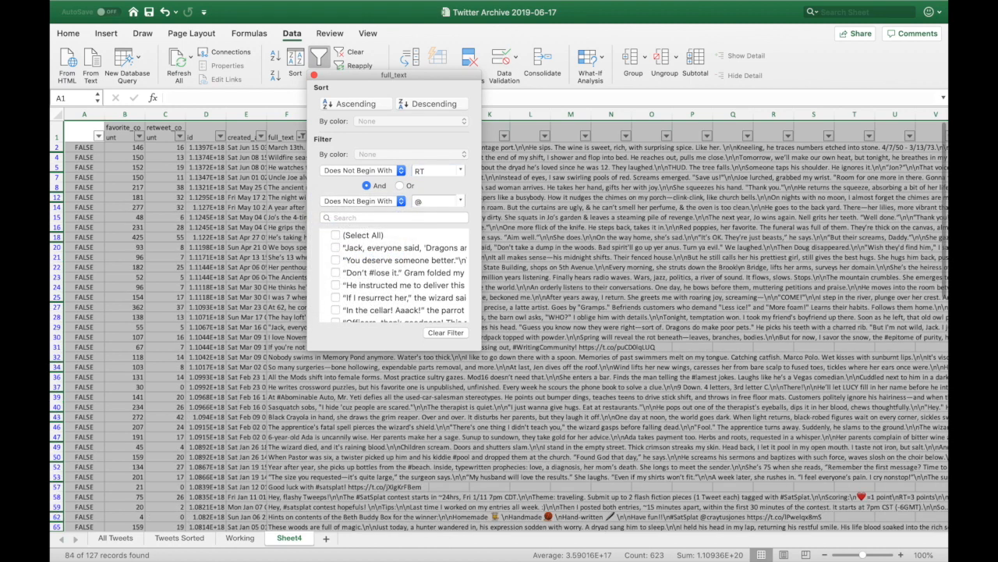
left_click(315, 76)
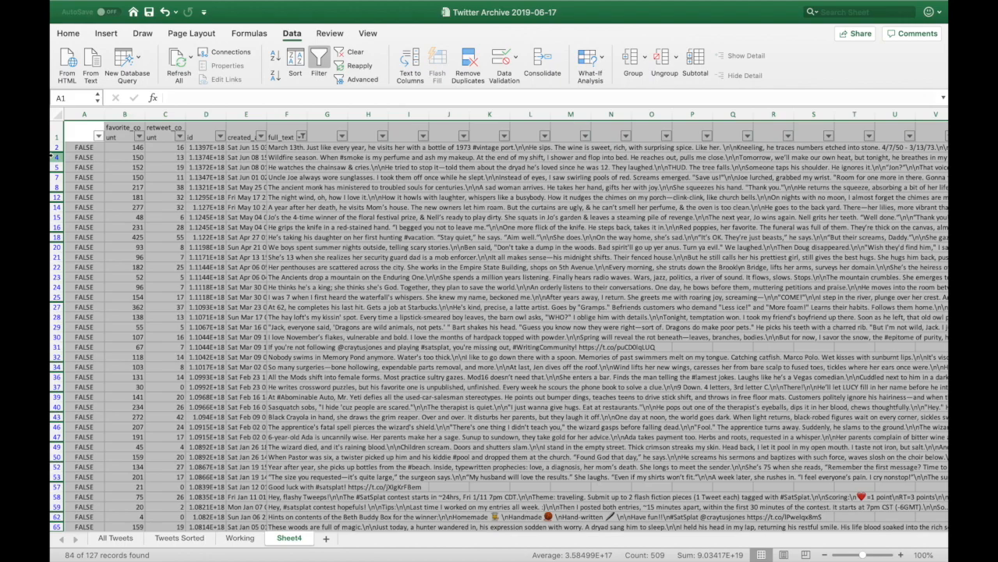
Copy the filtered tweet rows from the header row down to row 128.
left_click(97, 156)
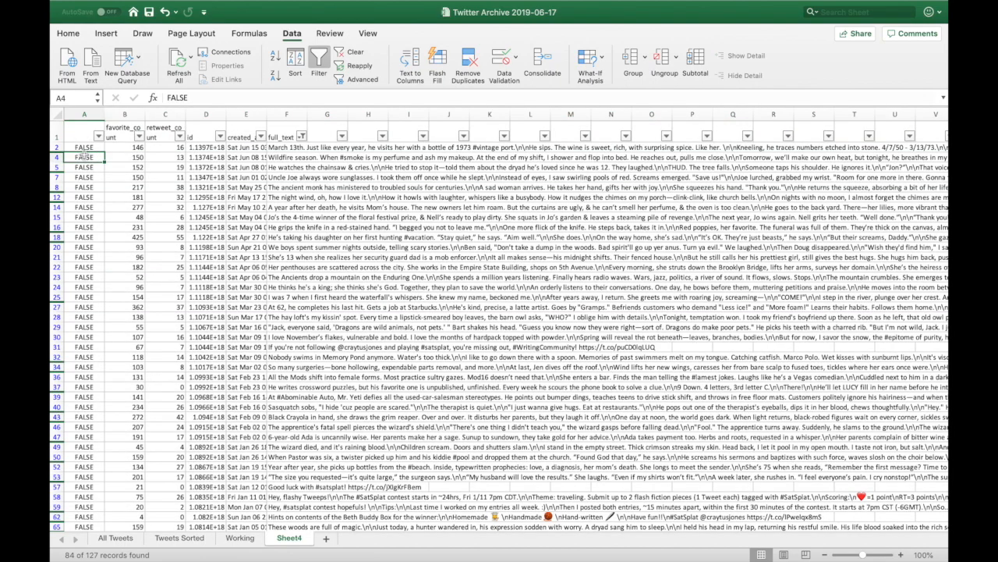
left_click(53, 133)
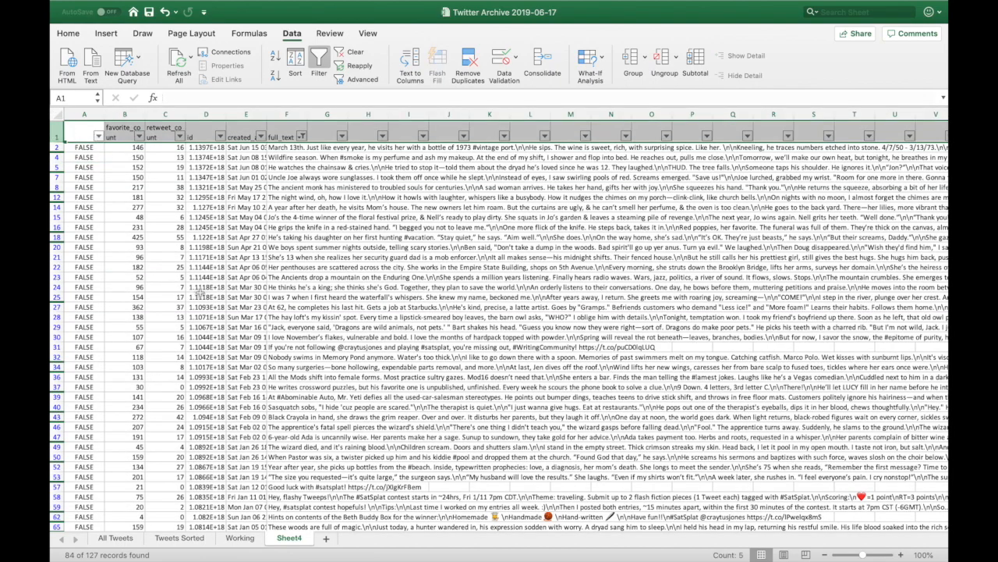
scroll(201, 293, "down", 18)
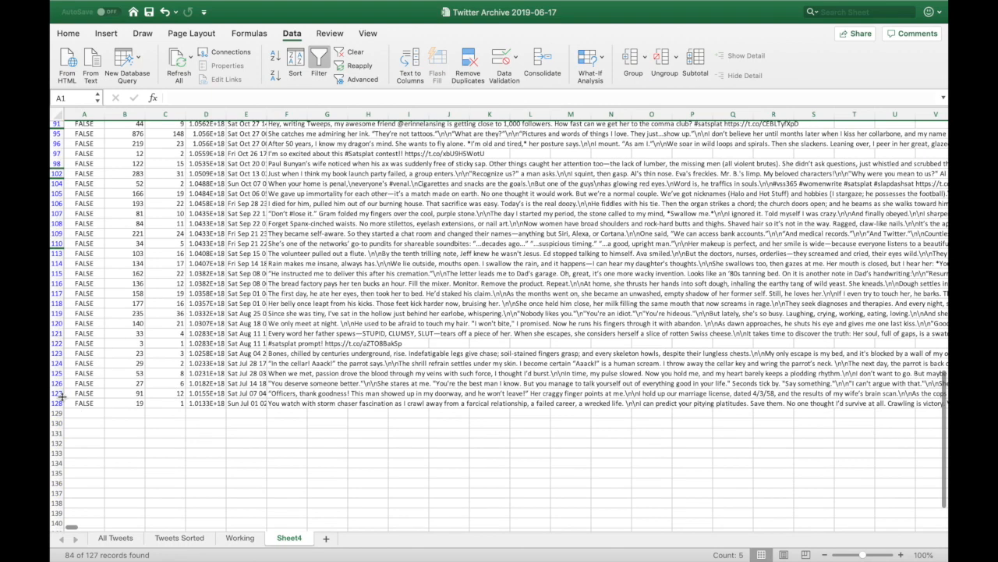
left_click(58, 402, "shift")
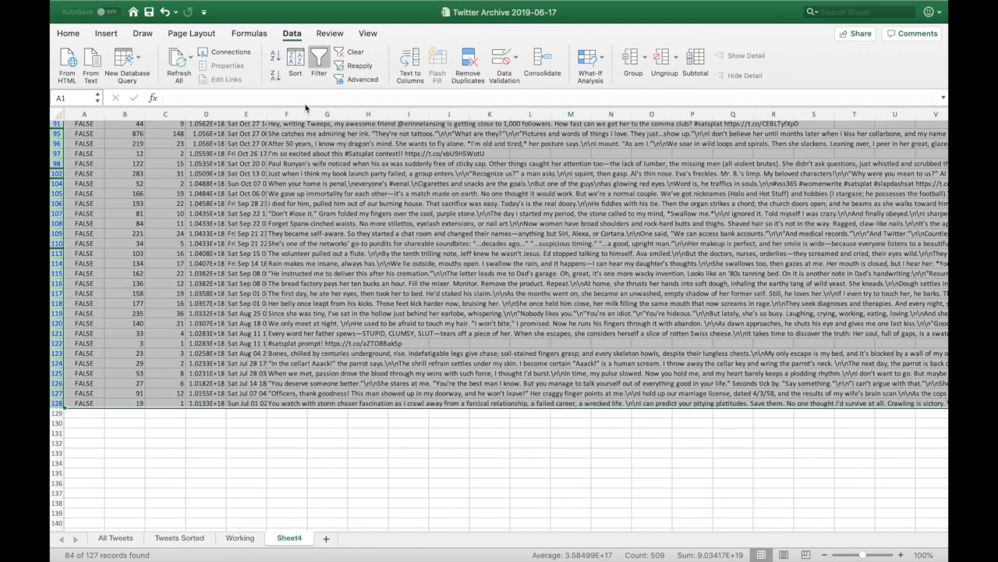
key("super+c")
Paste the copied rows into a new Sheet5, then return to Sheet4.
scroll(312, 312, "up", 15)
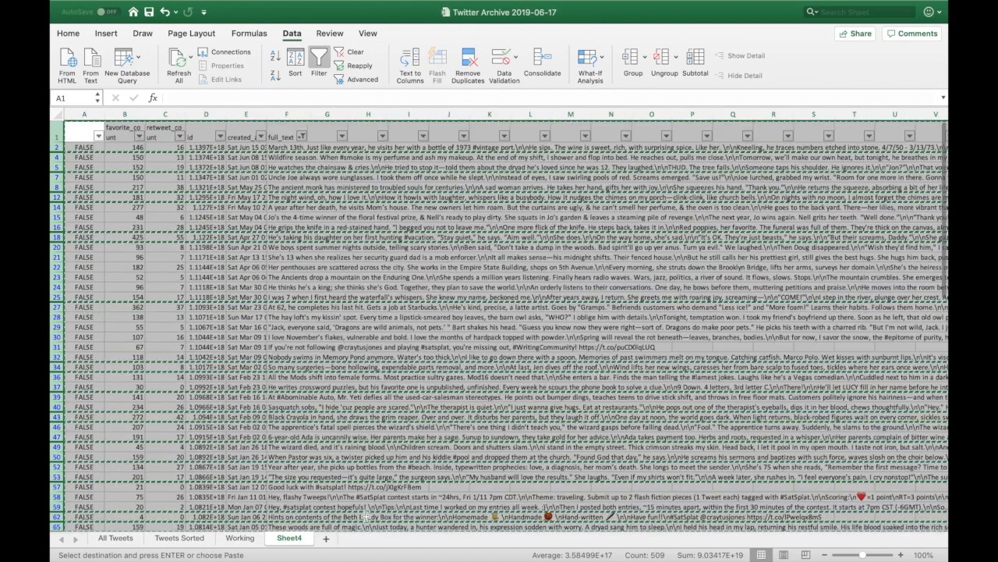
left_click(326, 538)
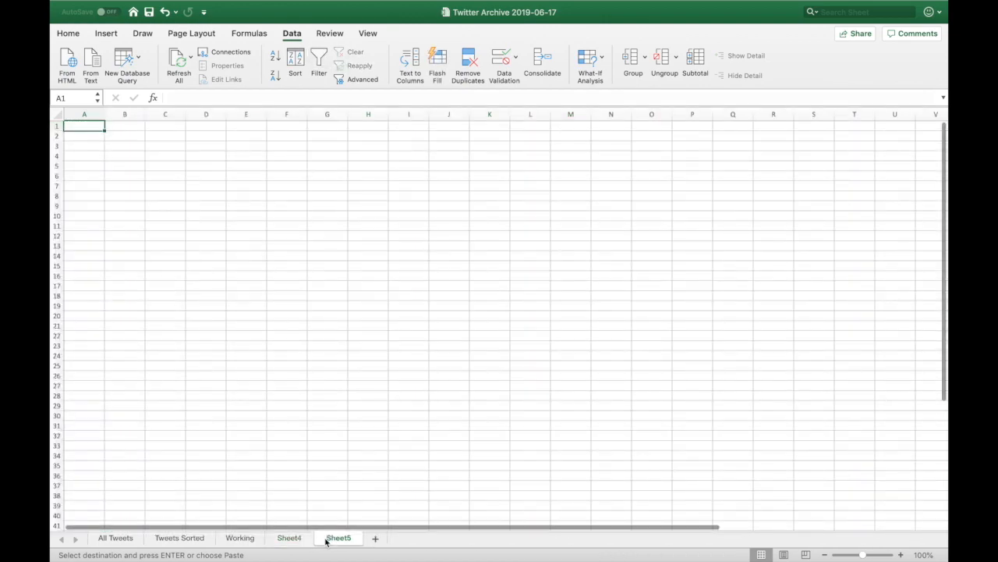
key("super+a")
key("super+v")
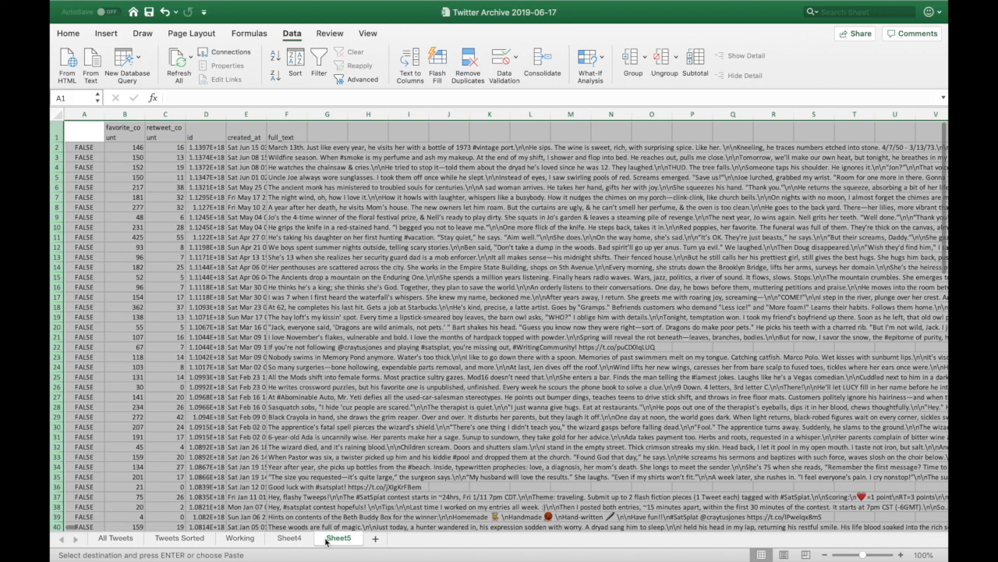
left_click(378, 336)
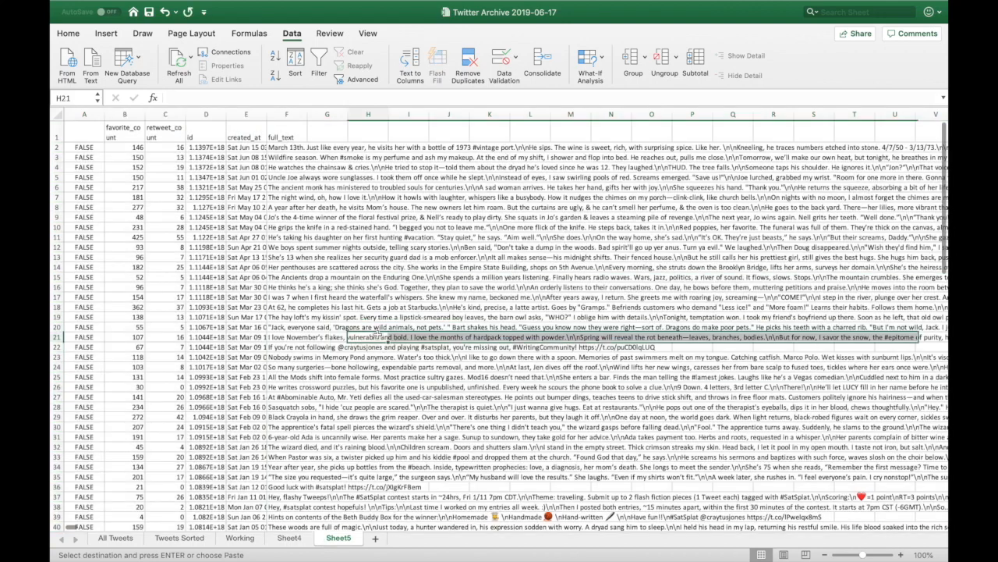
left_click(289, 538)
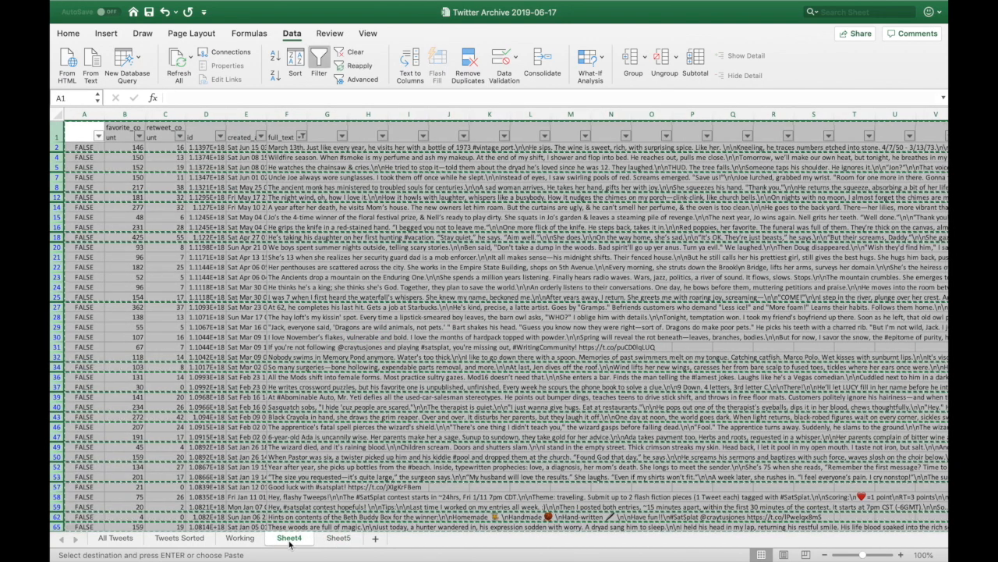
Delete Sheet4 permanently.
right_click(290, 544)
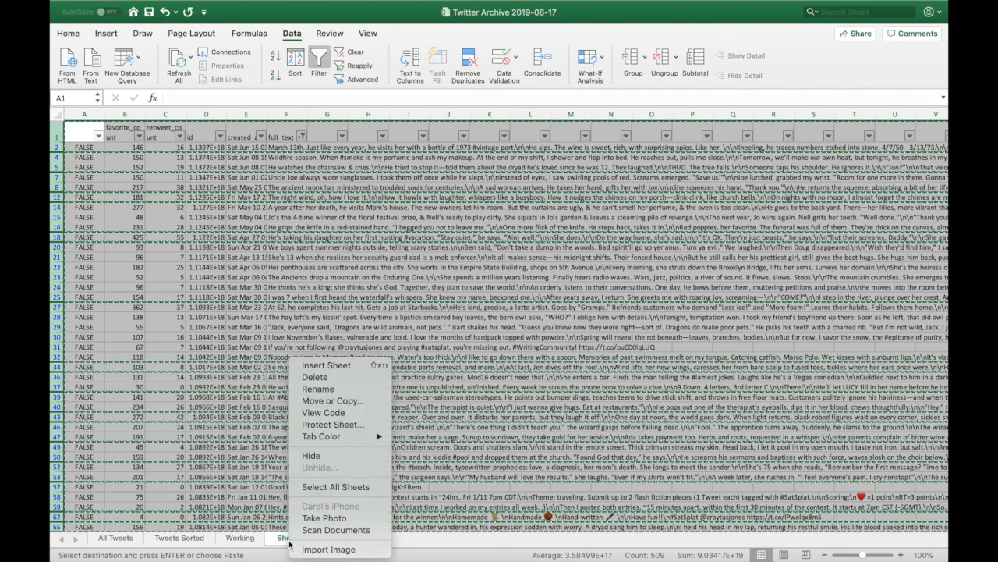
left_click(329, 379)
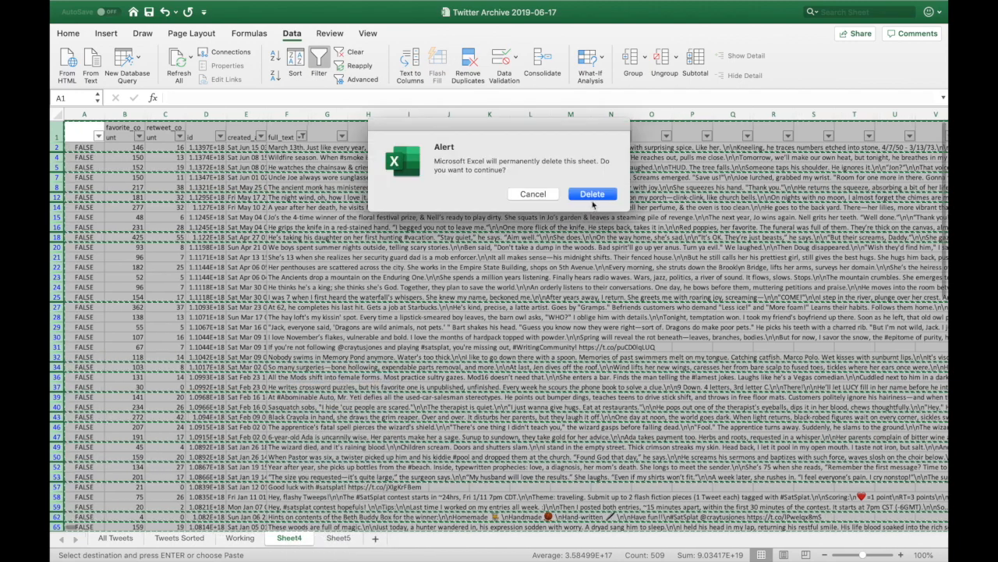
key("Return")
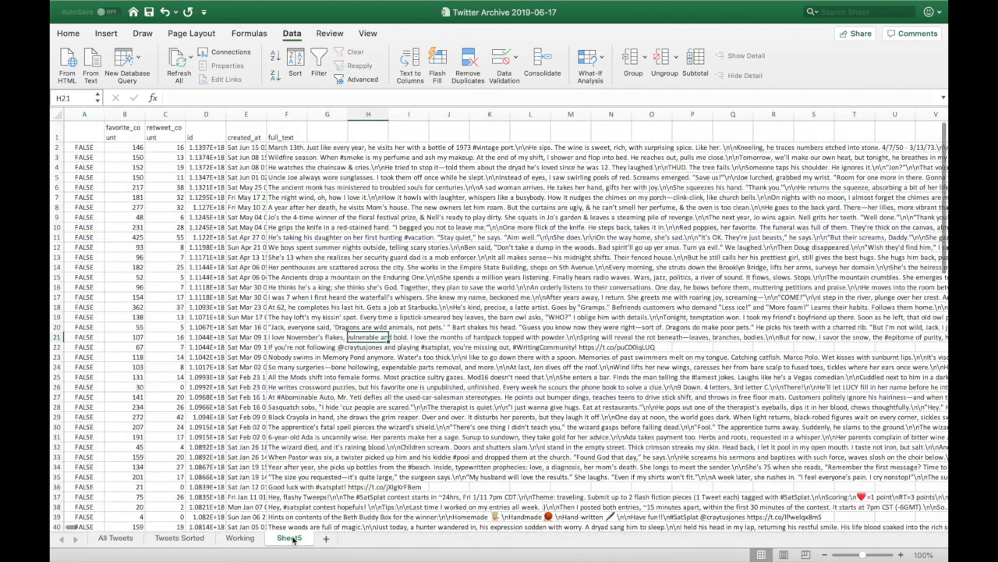
Rename Sheet5 to #SatSplat.
right_click(292, 540)
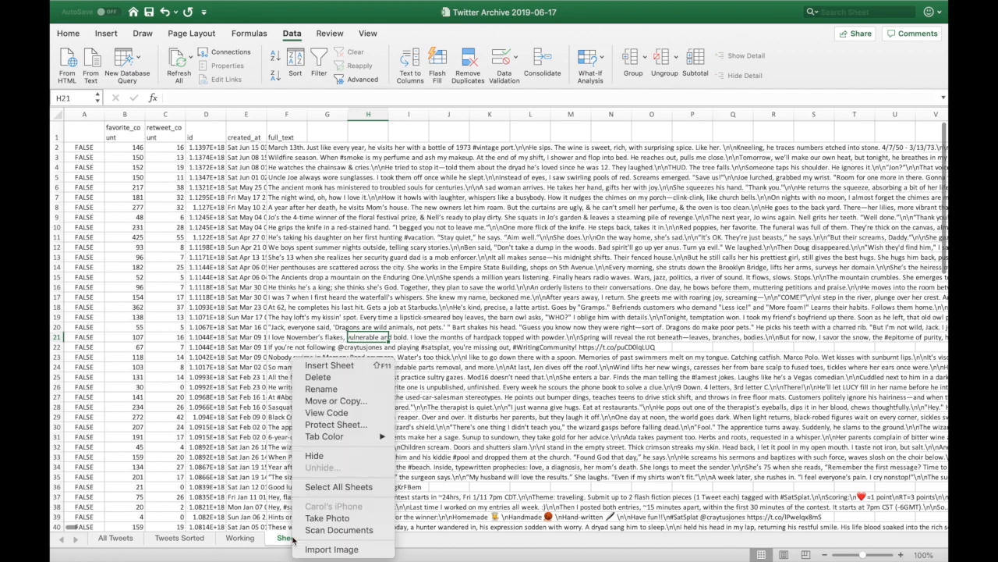
left_click(331, 388)
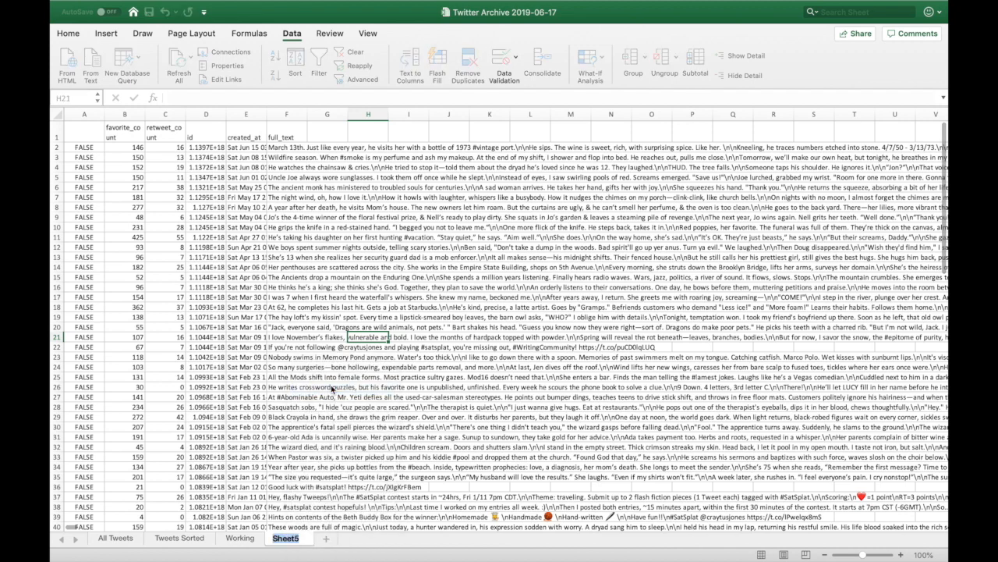
type("#SatSplat")
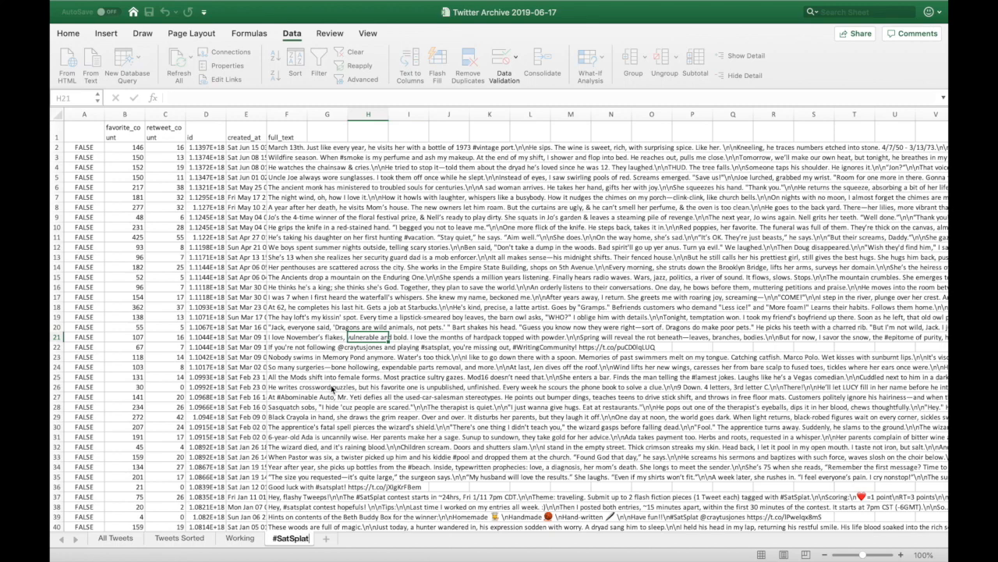
key("Return")
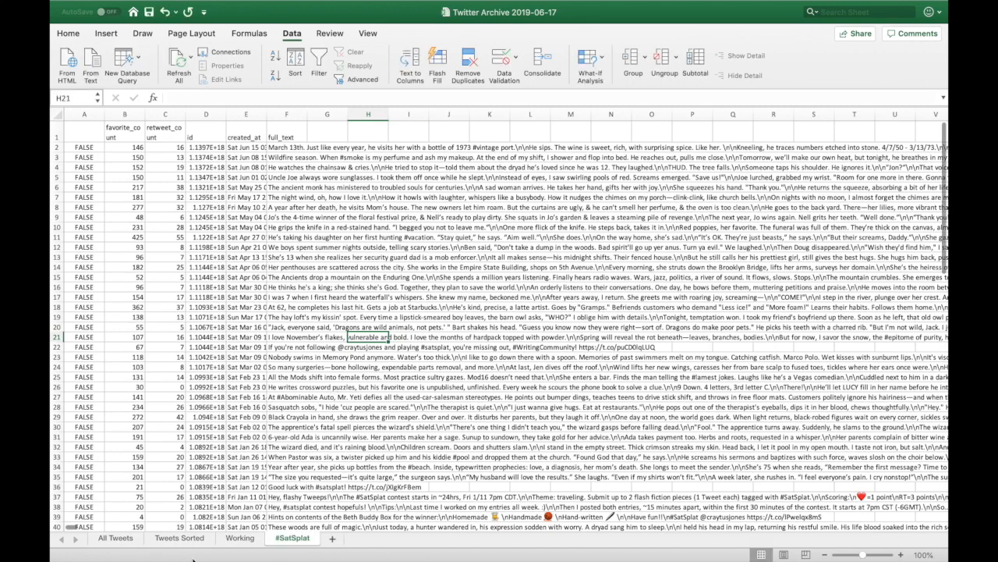
Turn off the Working sheet's filter so all tweets show, then go to the #SatSplat sheet.
left_click(237, 538)
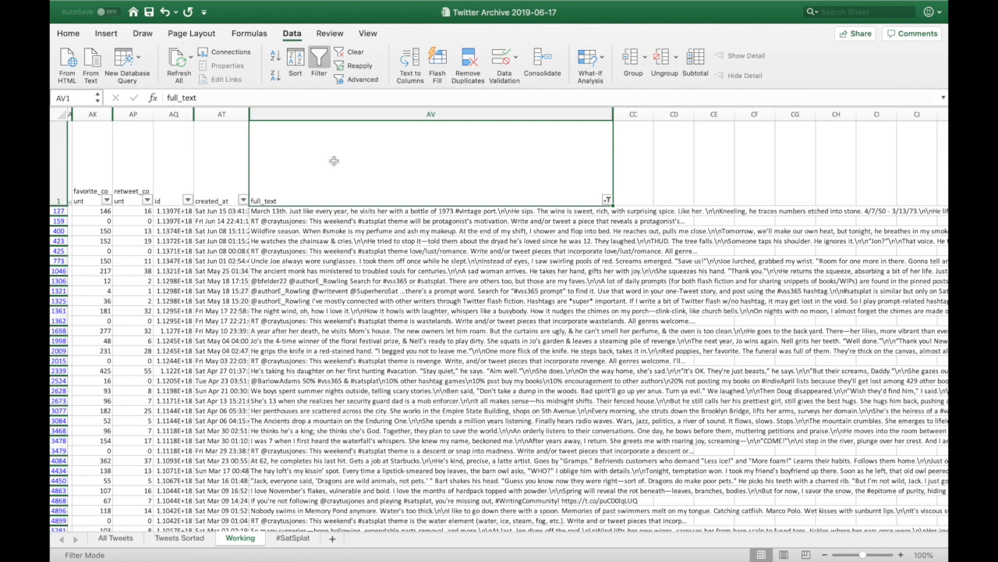
left_click(319, 57)
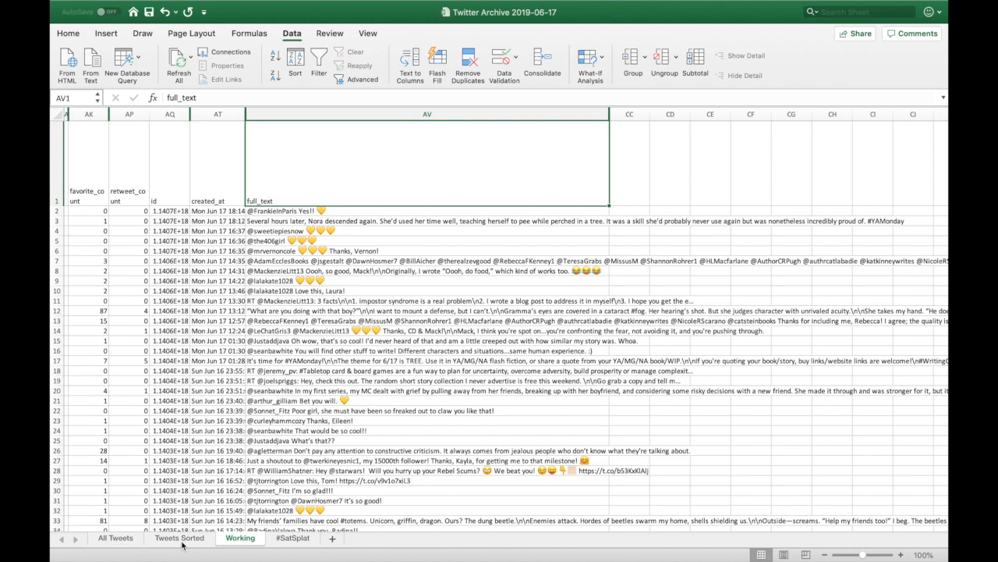
left_click(293, 538)
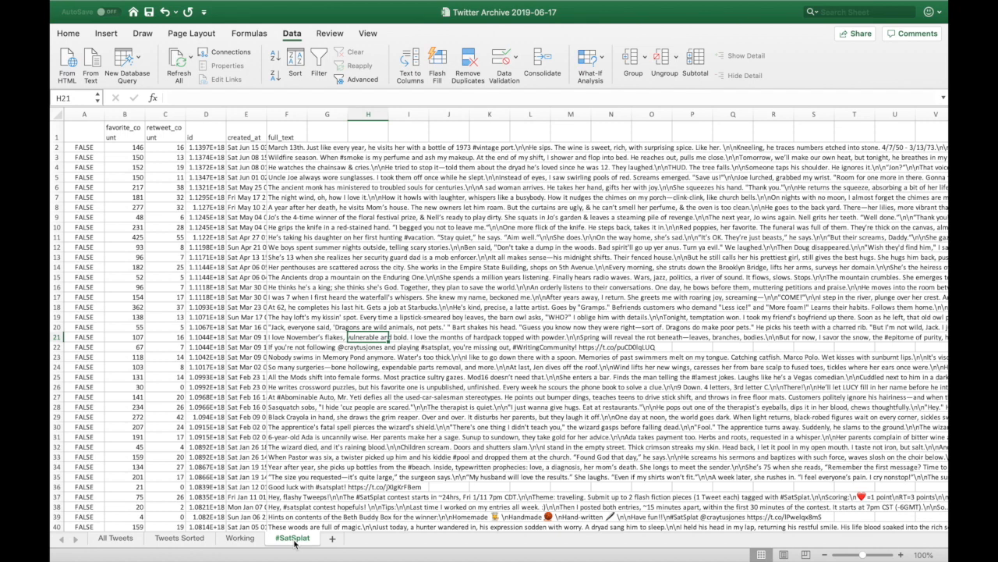
scroll(399, 329, "up", 1)
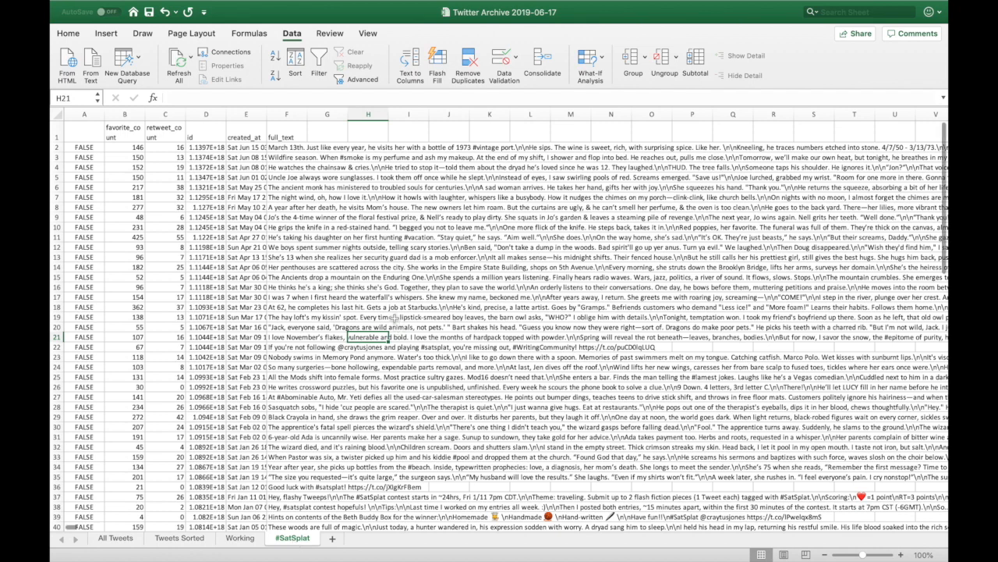
scroll(356, 270, "down", 1)
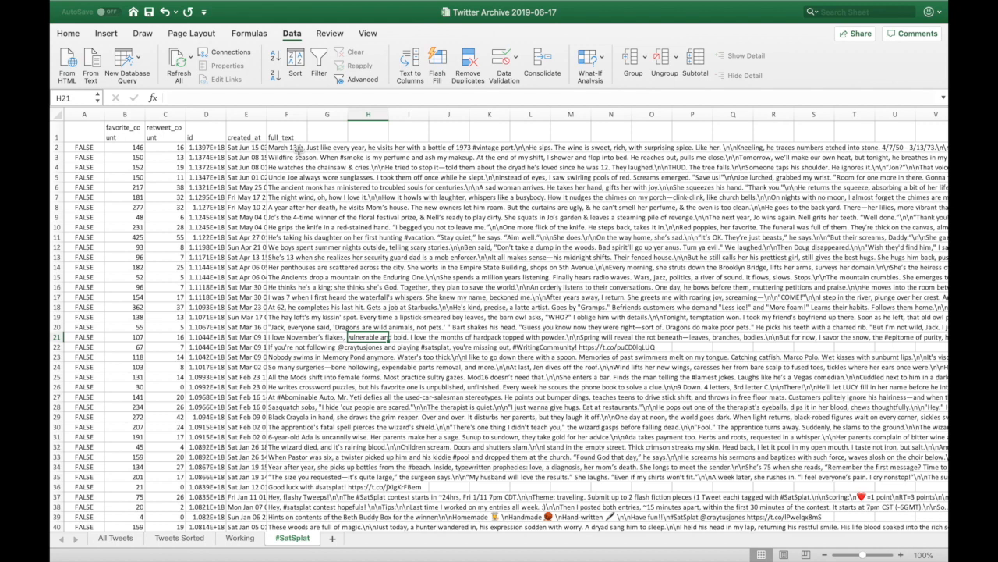
Zoom in and widen the full_text column F to about 81 units.
left_click(902, 554)
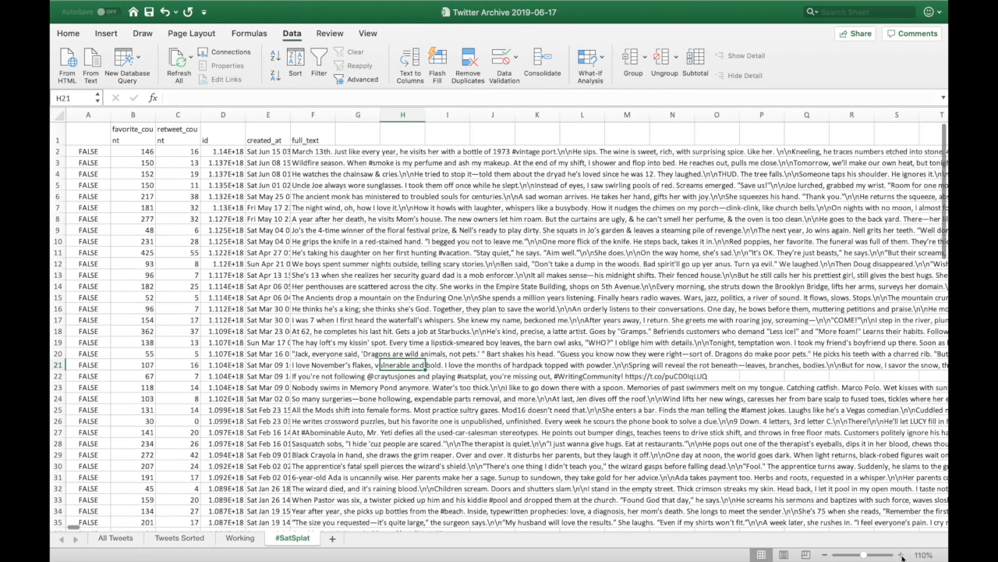
left_click(902, 554)
left_click(902, 555)
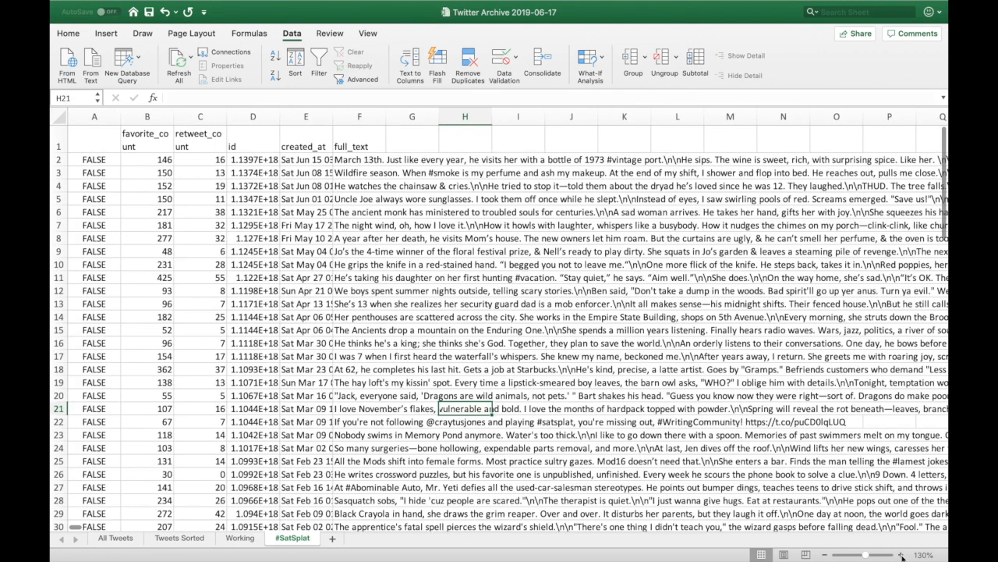
left_click(902, 554)
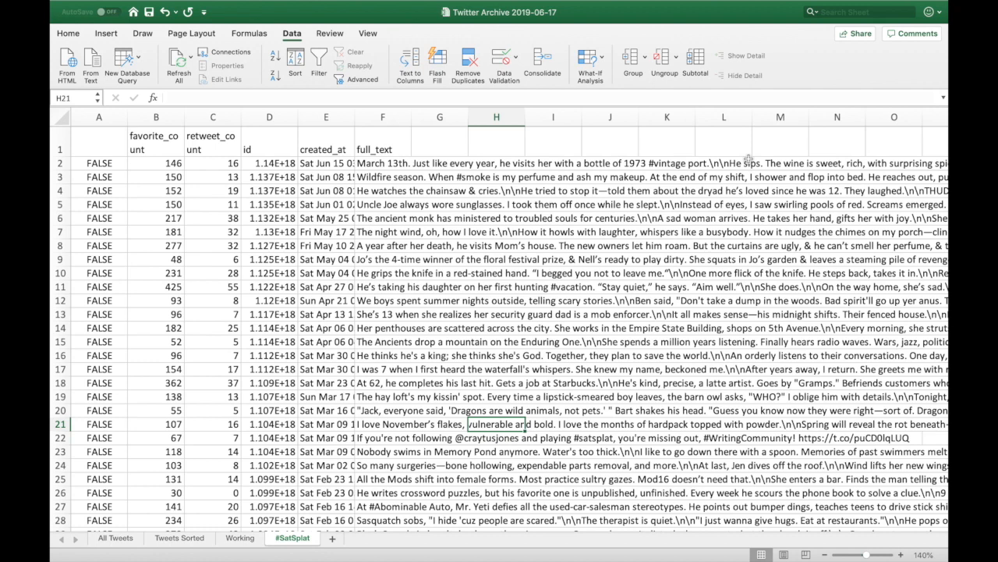
left_click(384, 147)
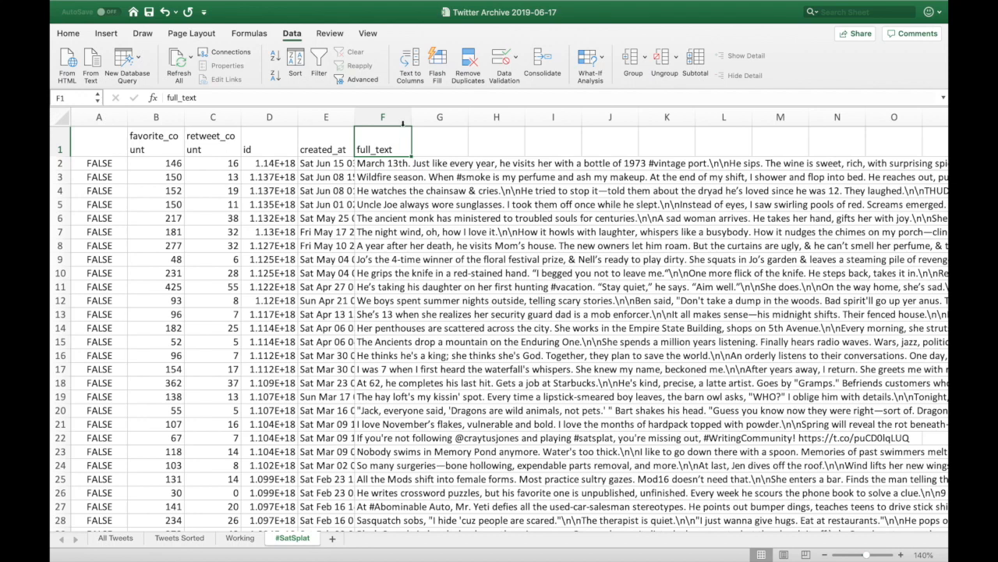
left_click_drag(411, 115, 702, 115)
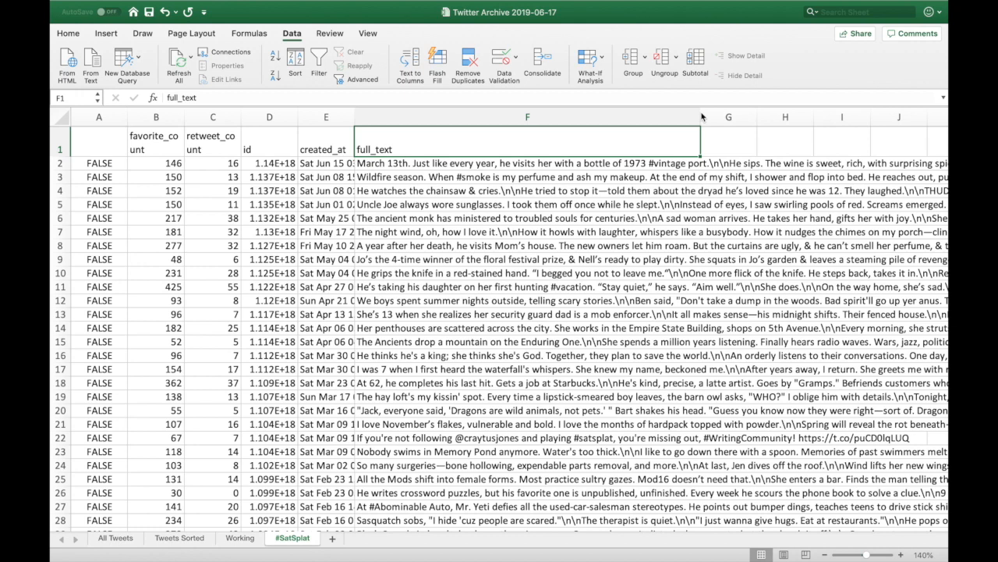
left_click_drag(701, 115, 763, 114)
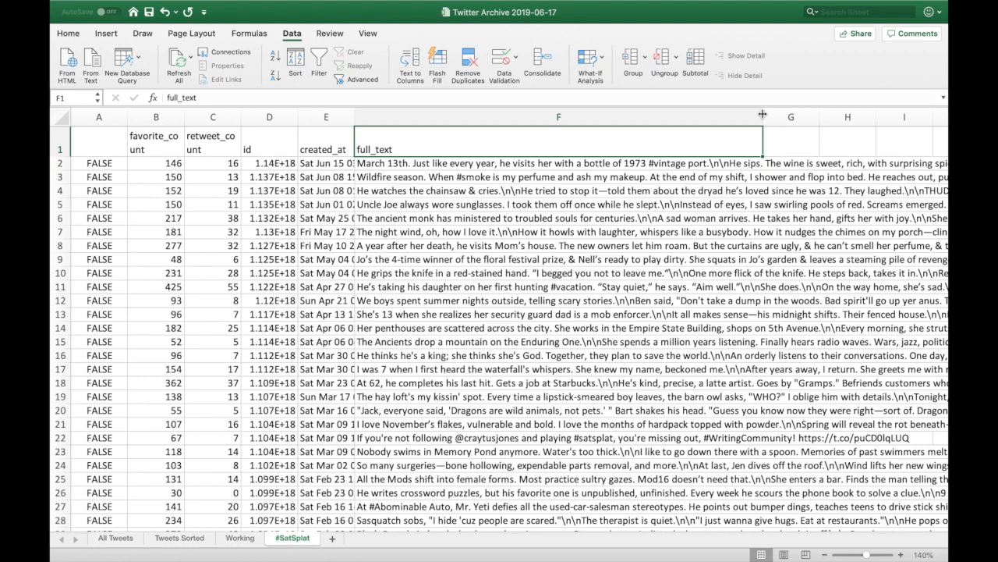
mouse_move(763, 114)
left_mouse_down()
mouse_move(549, 131)
mouse_move(472, 117)
mouse_move(626, 83)
mouse_move(760, 94)
mouse_move(761, 111)
mouse_move(778, 119)
left_mouse_up()
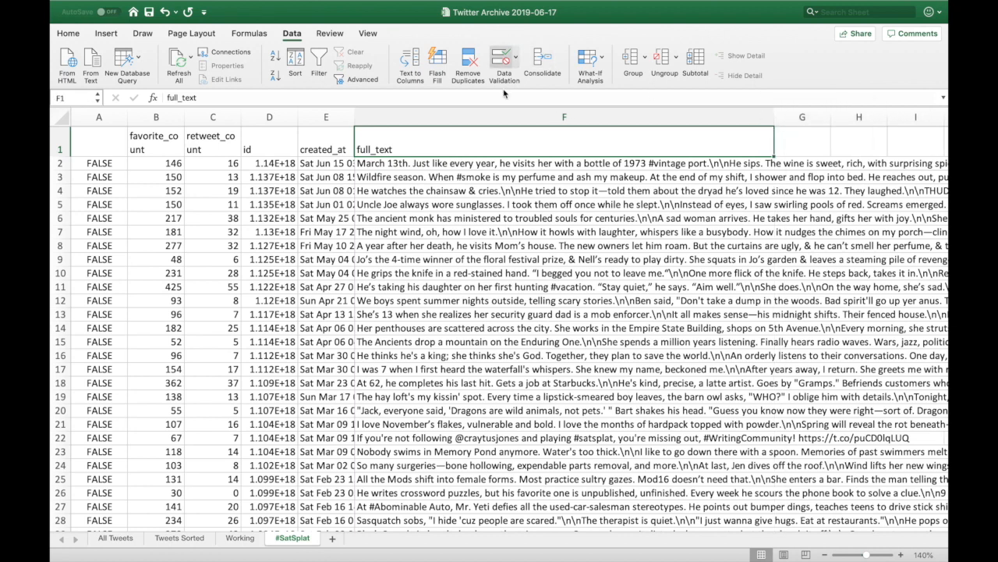
left_click(560, 116)
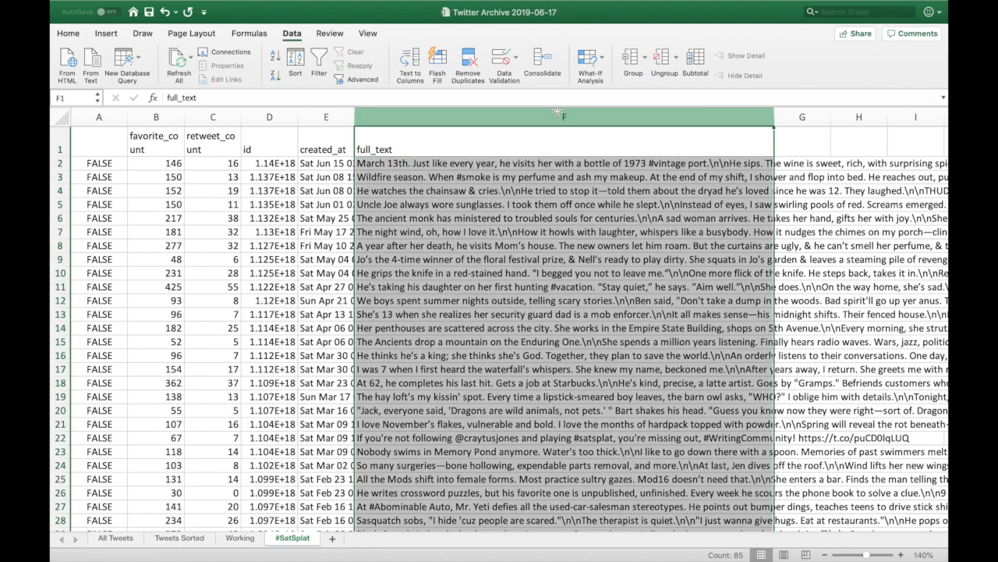
Insert a blank column F before full_text, shifting full_text to G, and widen the new column.
right_click(532, 111)
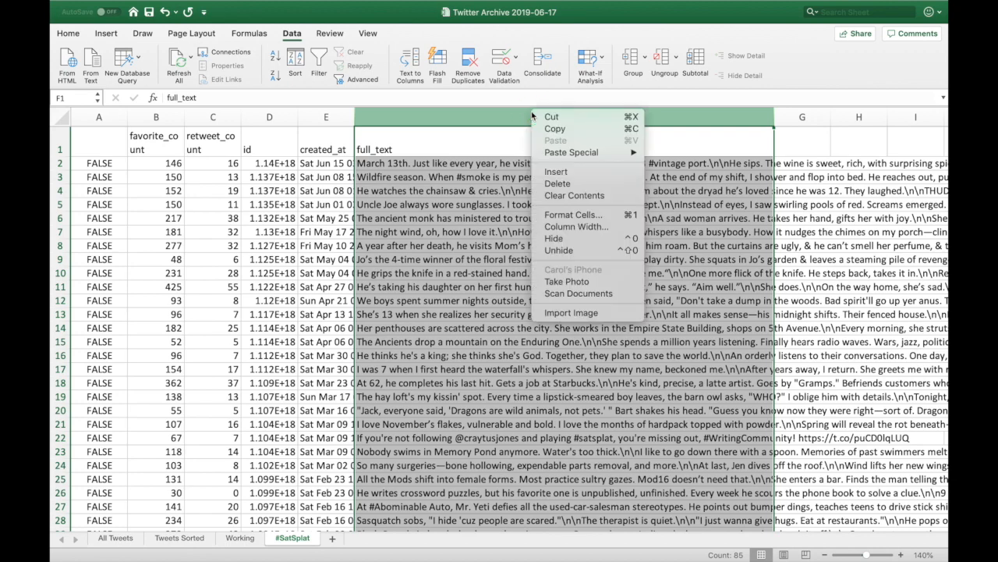
left_click(566, 173)
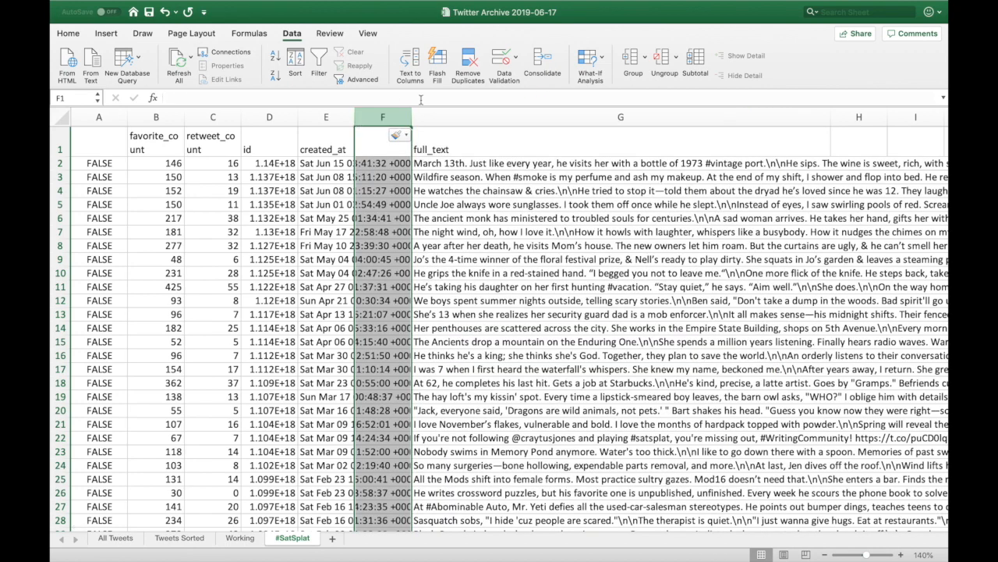
left_click(423, 141)
left_click_drag(412, 117, 656, 126)
left_click(683, 204)
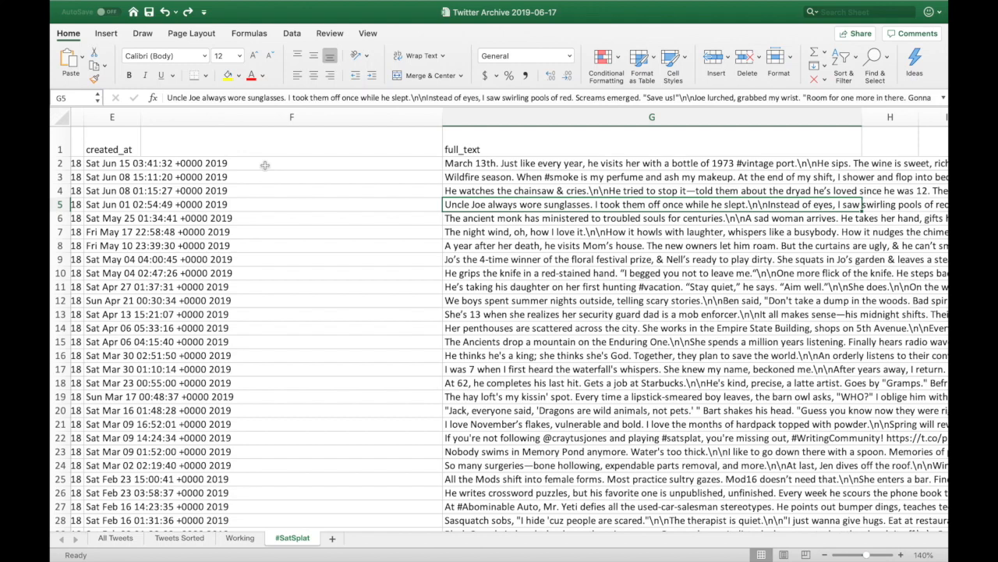
Copy the =SUBSTITUTE(G2,"\n",CHAR(10)) formula from Notes and return to Excel.
key("ctrl+Left")
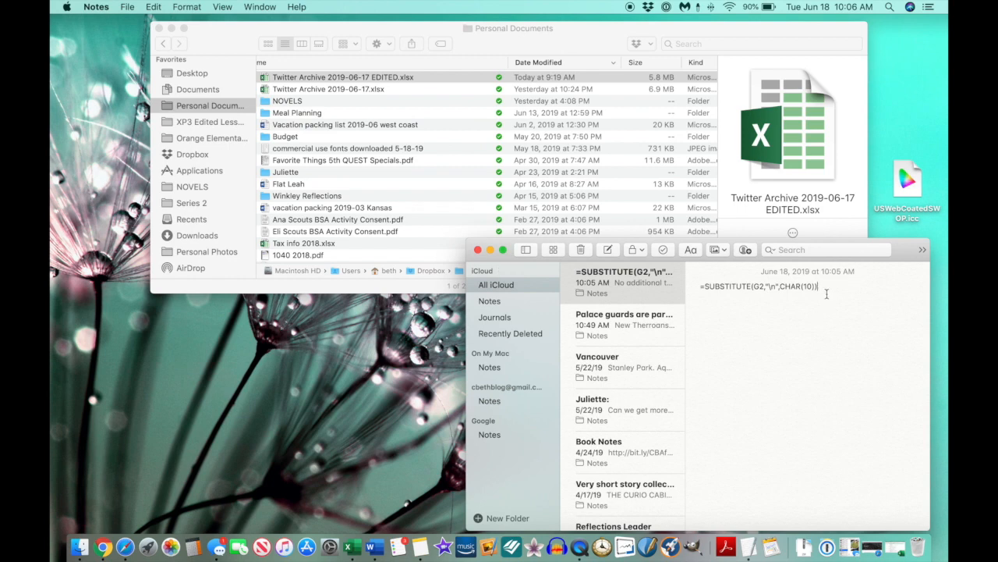
left_click_drag(822, 286, 676, 285)
key("super+c")
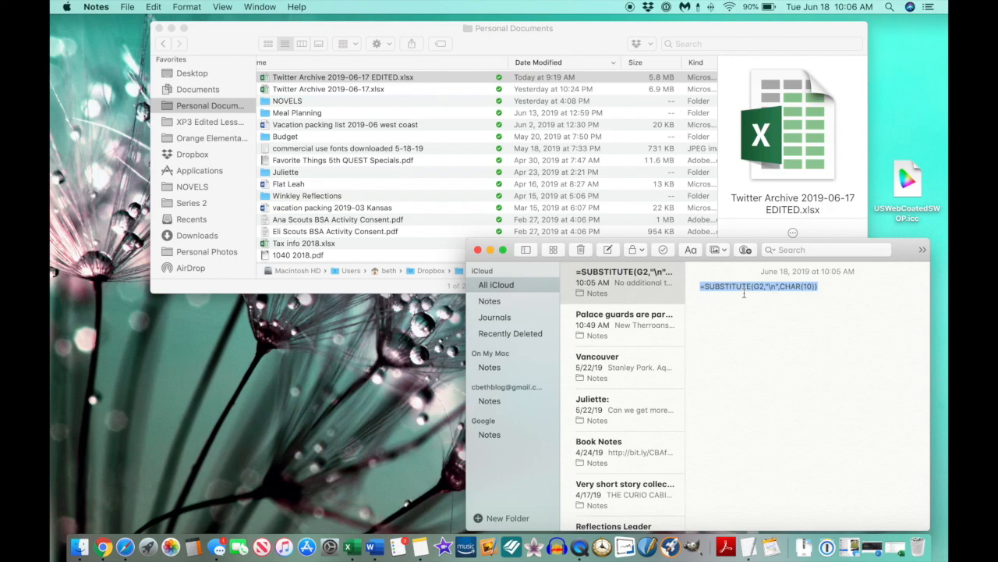
key("super+Tab")
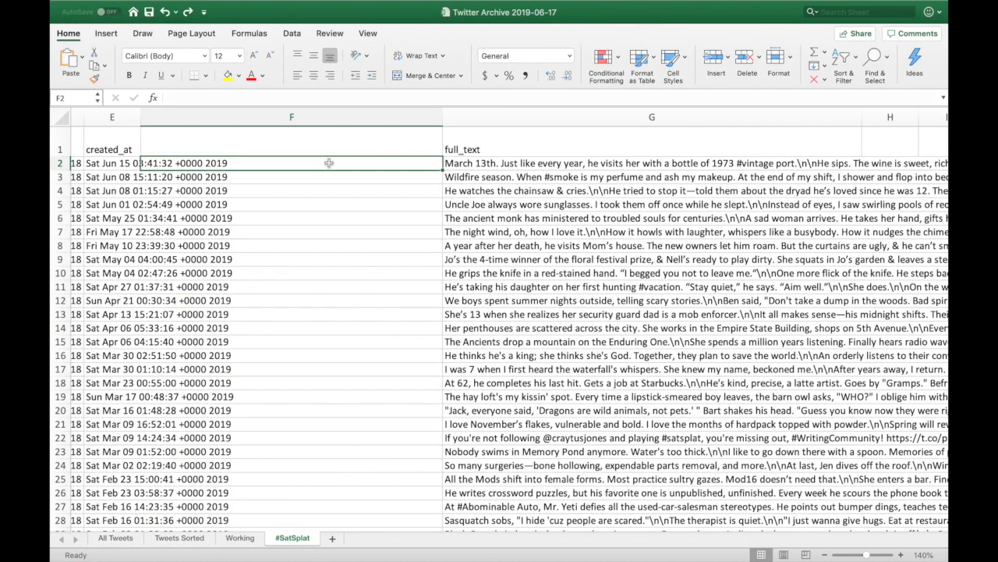
Paste the SUBSTITUTE formula into F2 and copy that cell.
key("super+v")
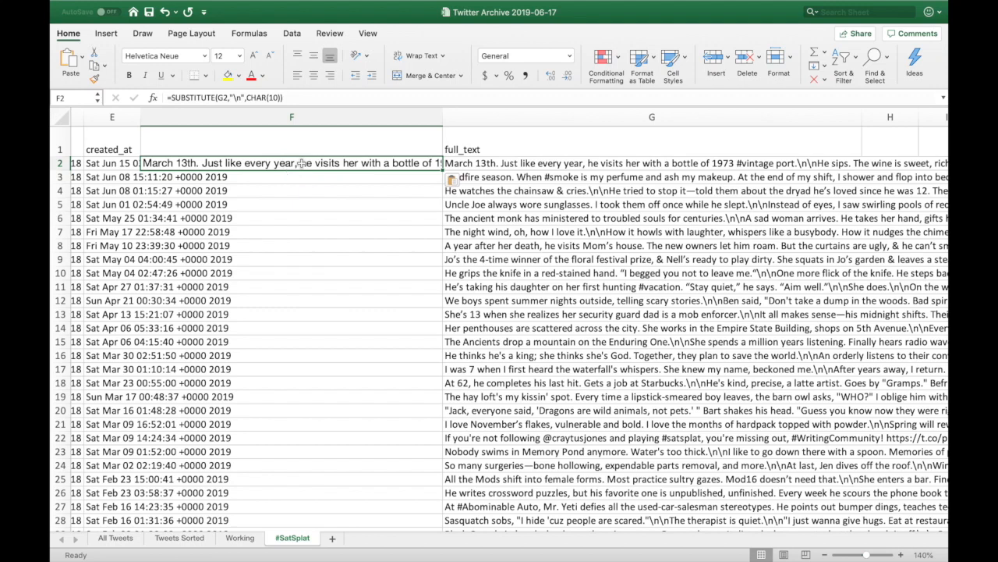
left_click(301, 204)
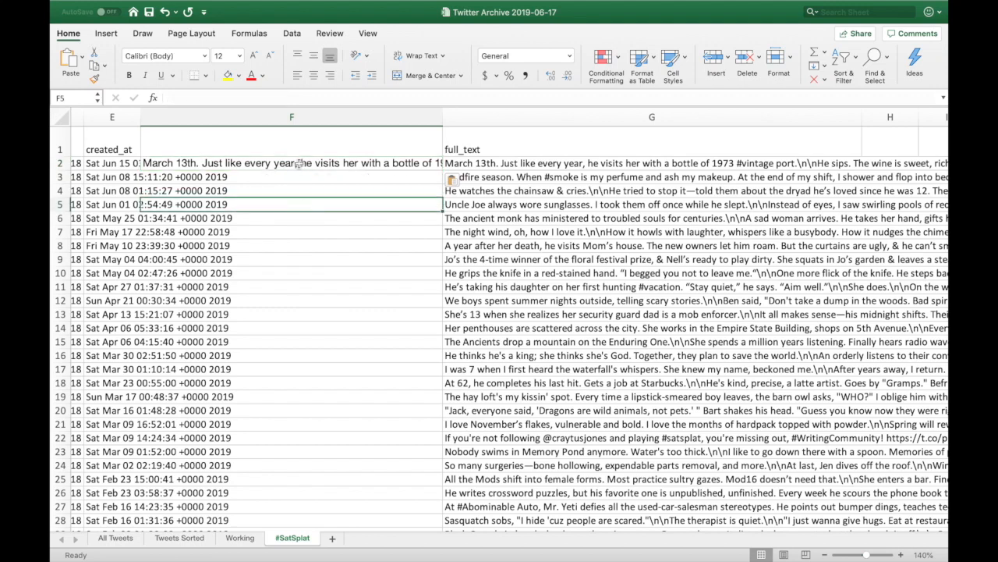
left_click(299, 164)
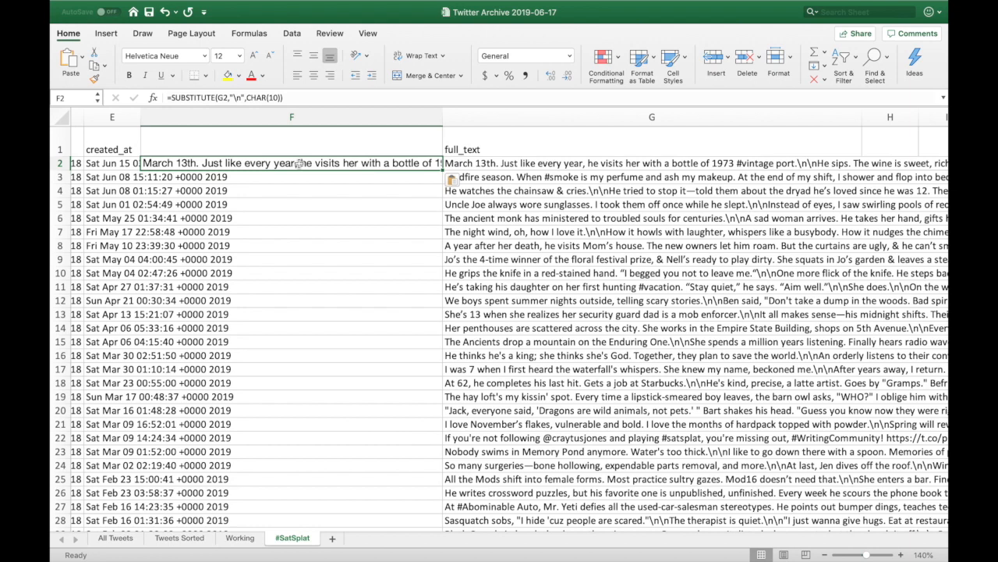
key("super+c")
Fill the SUBSTITUTE formula down F3:F85 and check the filled results.
left_click(279, 180)
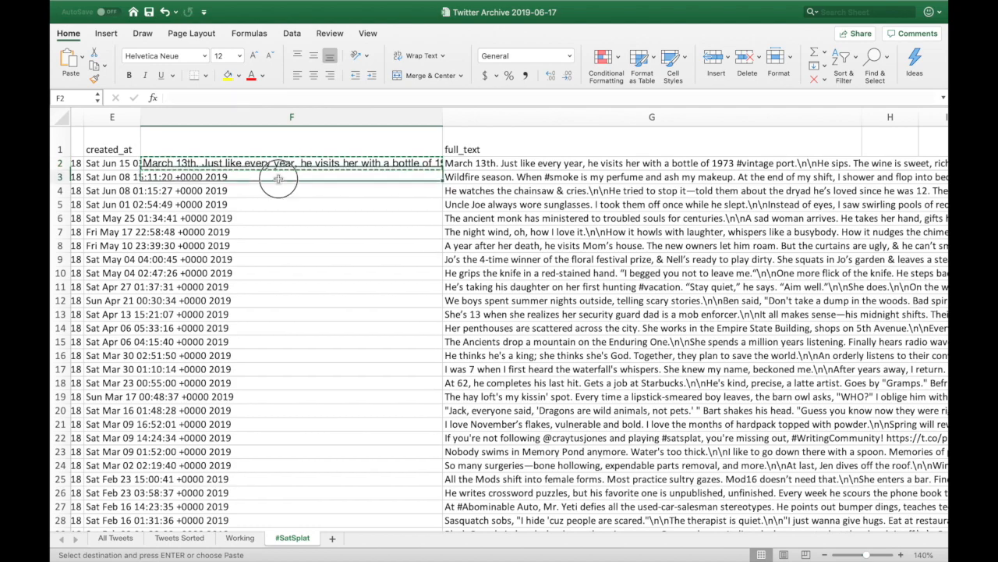
scroll(340, 241, "down", 15)
scroll(347, 250, "left", 5)
scroll(355, 256, "down", 5)
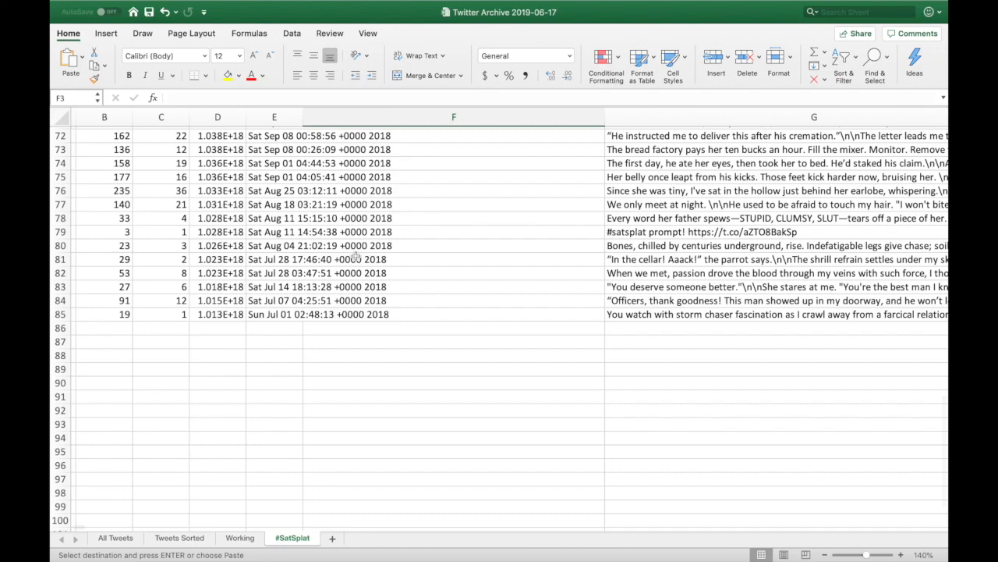
left_click(425, 313, "shift")
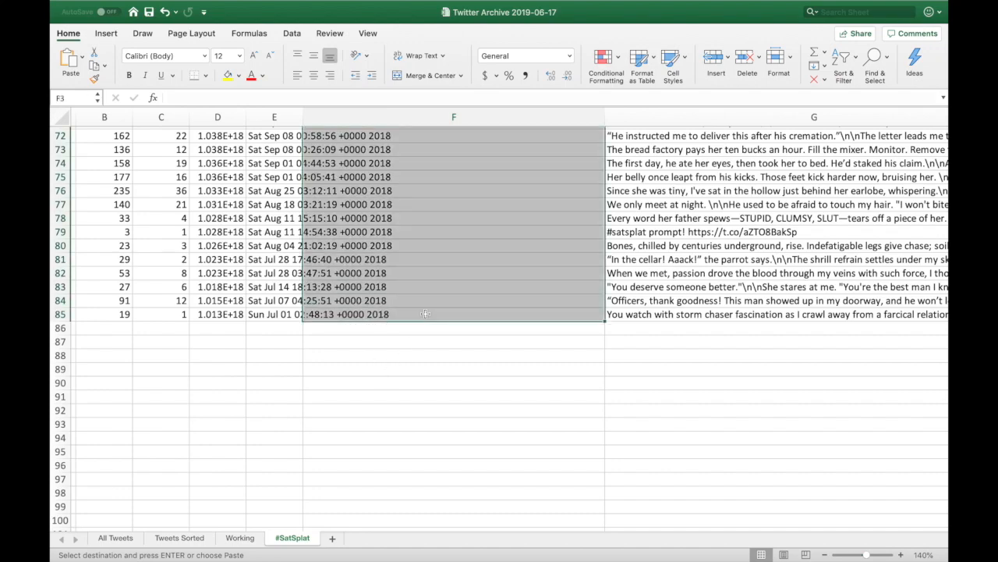
scroll(425, 314, "up", 20)
scroll(425, 313, "down", 12)
scroll(425, 314, "down", 6)
scroll(425, 314, "up", 13)
scroll(425, 314, "right", 2)
scroll(425, 314, "up", 2)
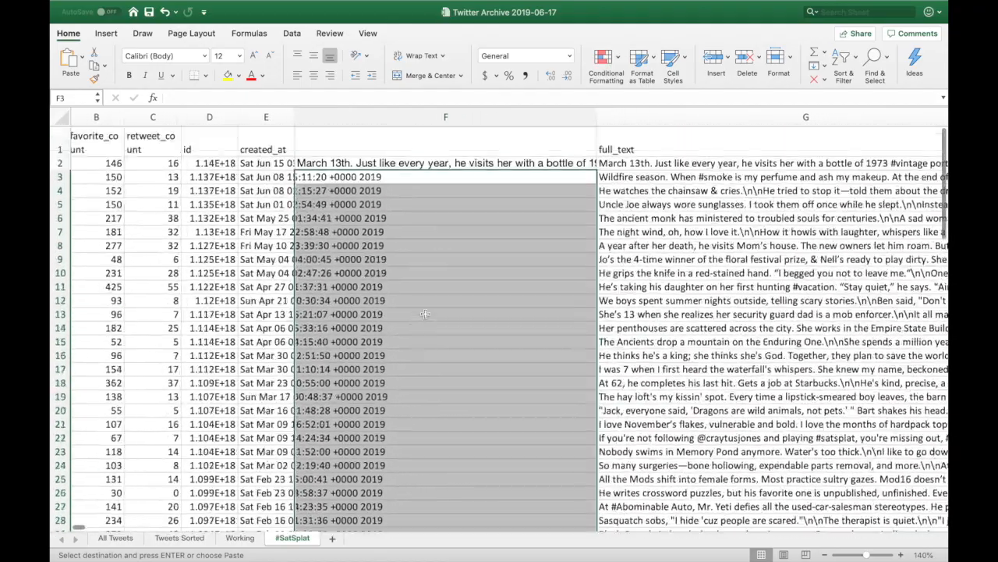
key("ctrl+v")
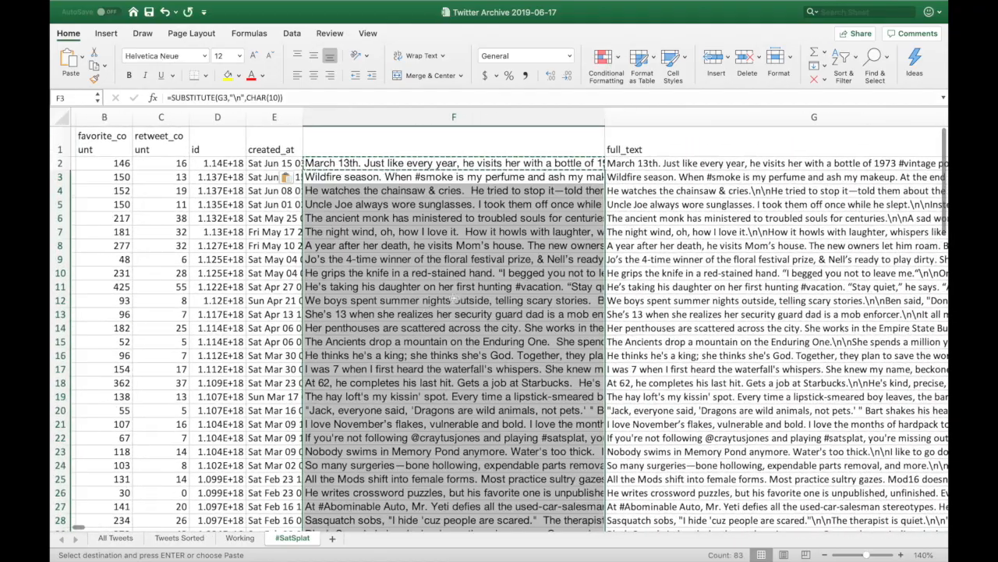
left_click(527, 166)
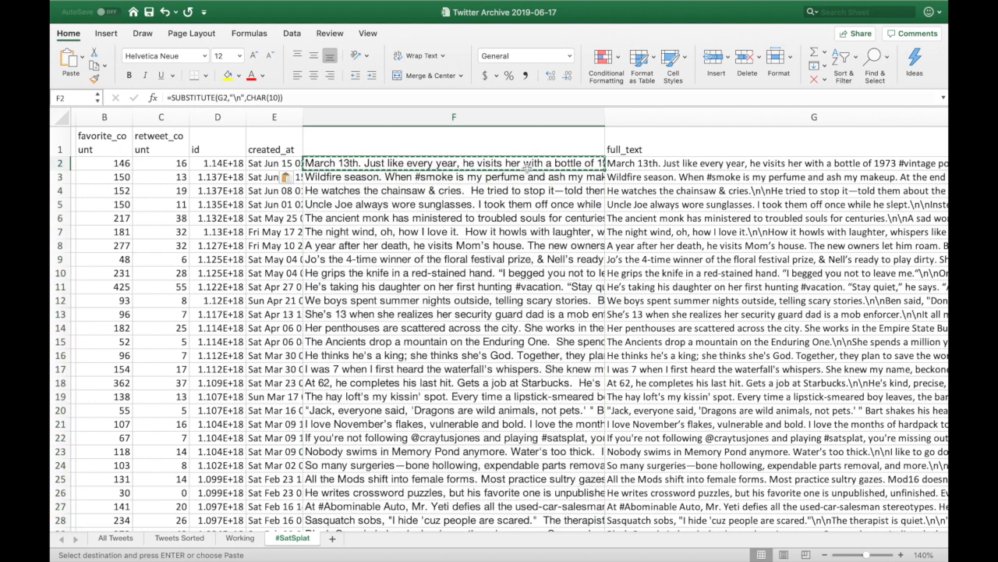
left_click(485, 247)
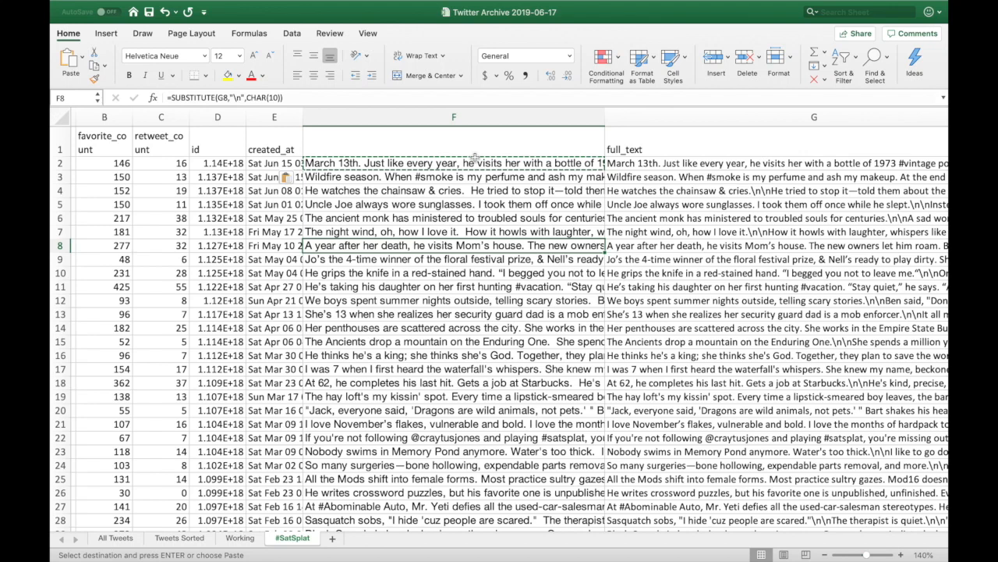
key("Escape")
key("Up")
key("Up")
key("Up")
key("Up")
key("Up")
key("Up")
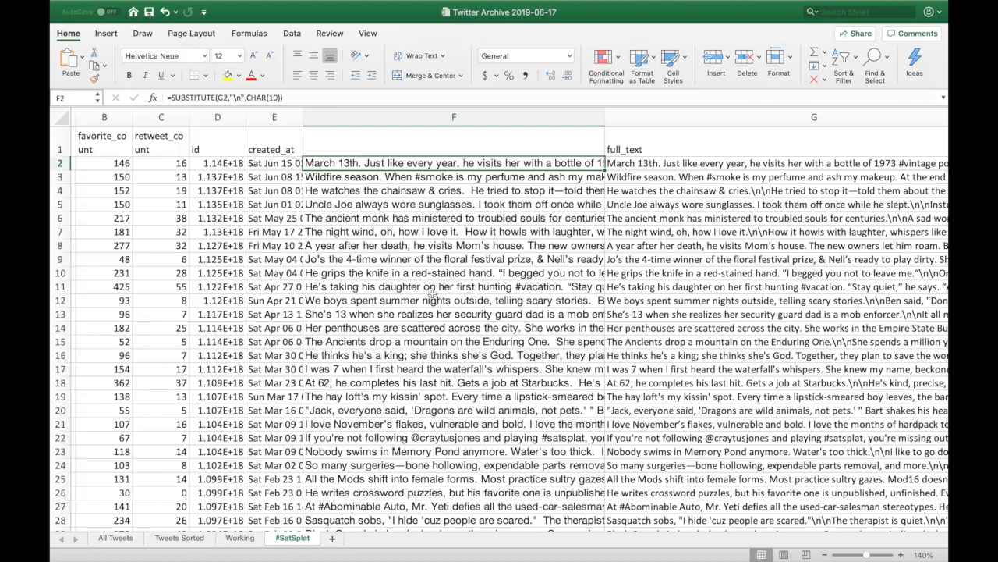
Copy the converted tweet text in F2:F85.
scroll(434, 291, "down", 5)
scroll(434, 290, "left", 2)
scroll(431, 295, "up", 5)
scroll(432, 294, "down", 15)
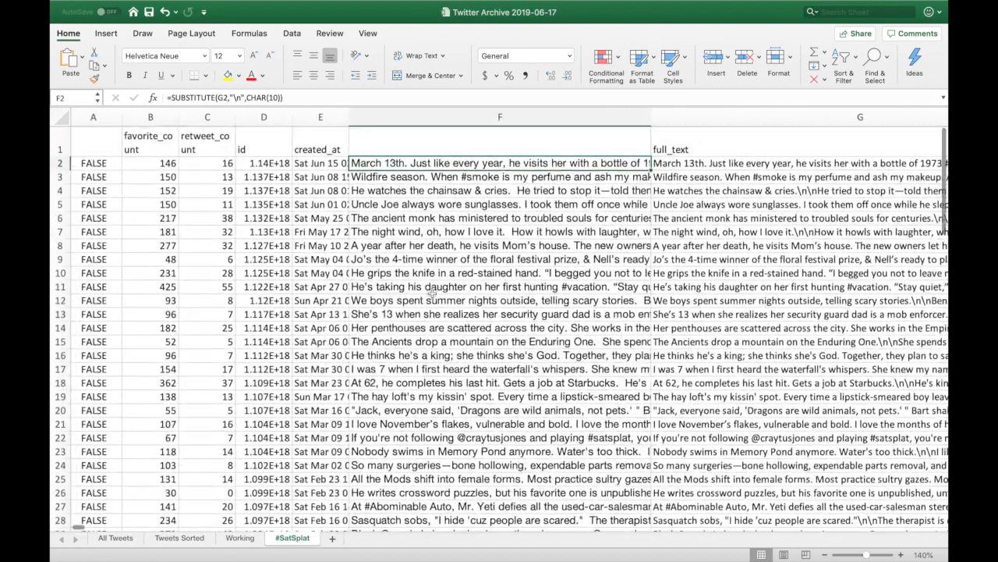
scroll(431, 292, "down", 2)
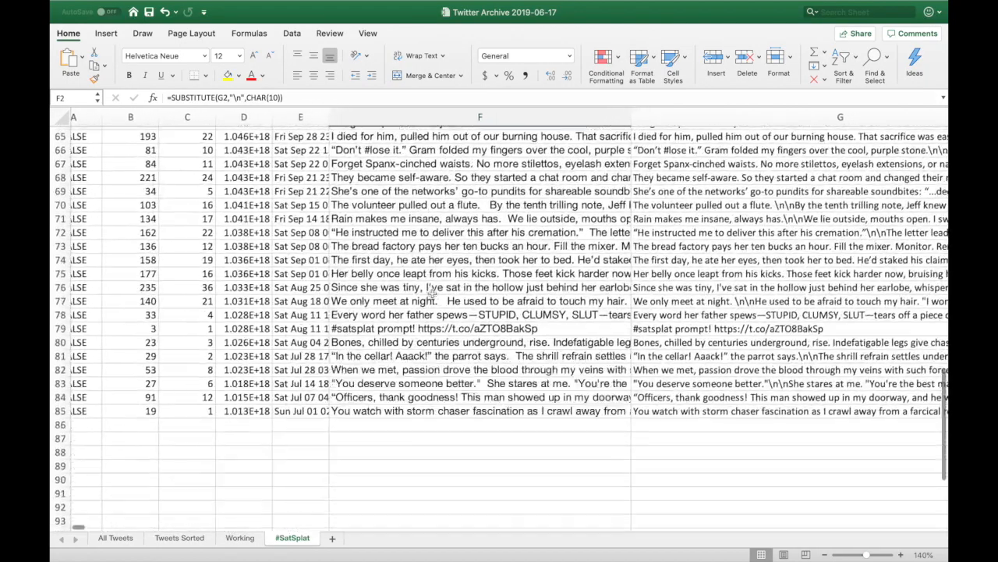
left_click(398, 412, "shift")
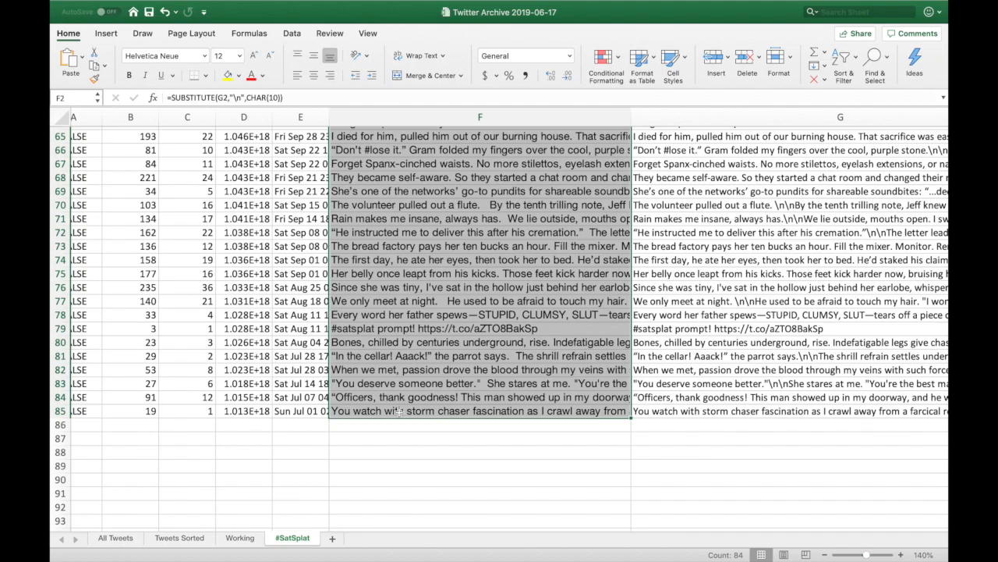
key("super+c")
scroll(398, 412, "up", 20)
scroll(510, 327, "right", 3)
scroll(509, 326, "right", 1)
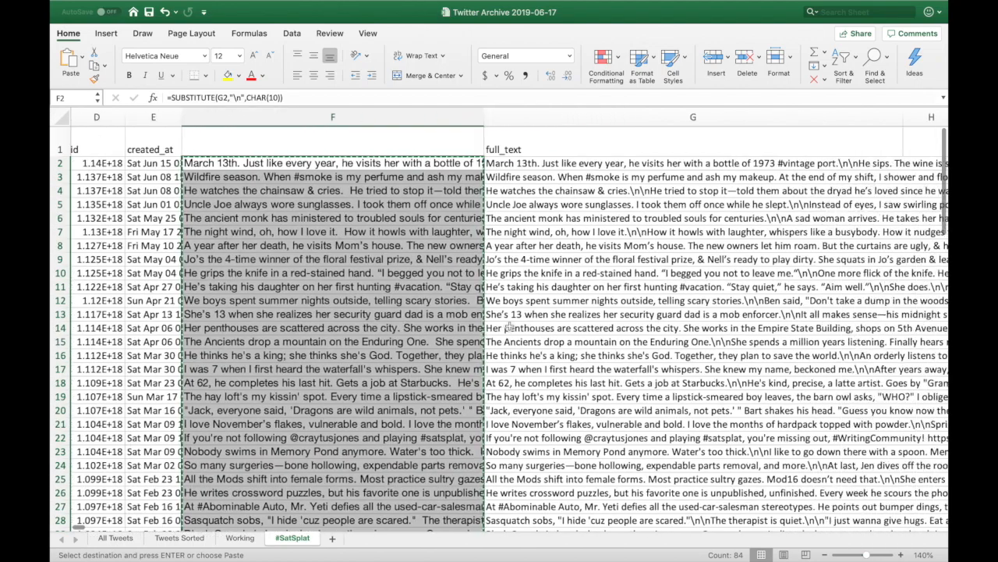
Paste the converted text into full_text starting at G2 as values only via Paste Special.
left_click(544, 164)
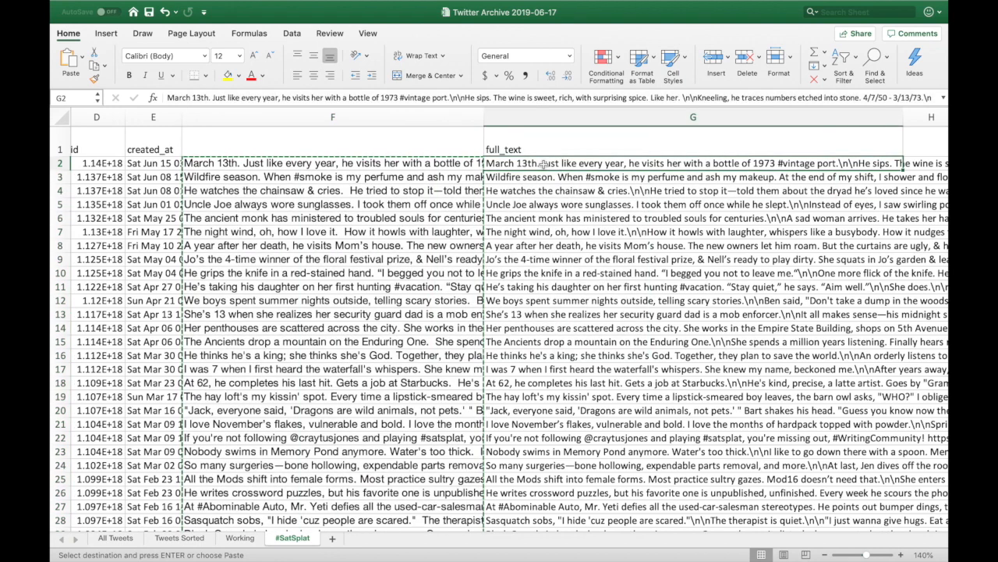
mouse_move(218, 7)
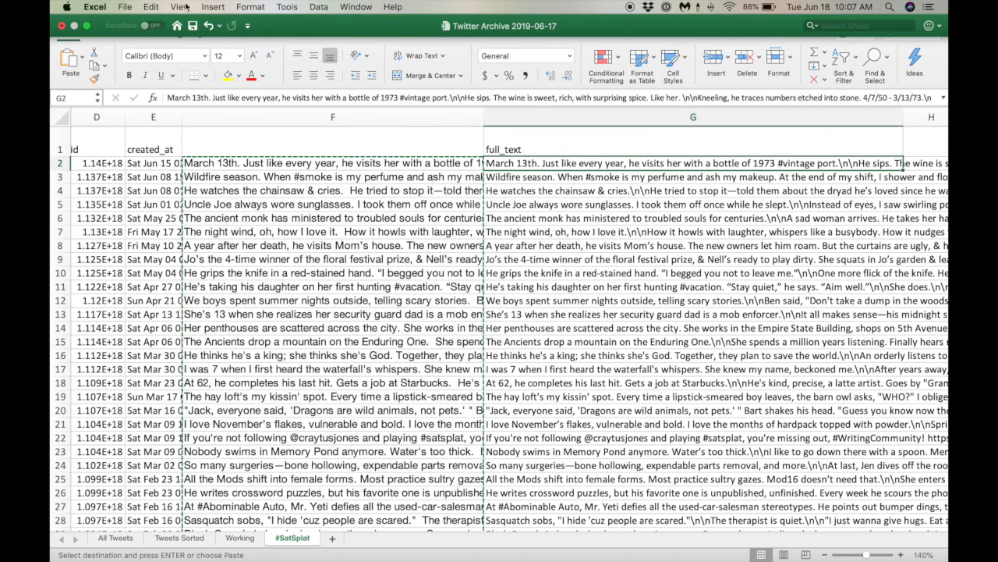
left_click(152, 6)
left_click(172, 98)
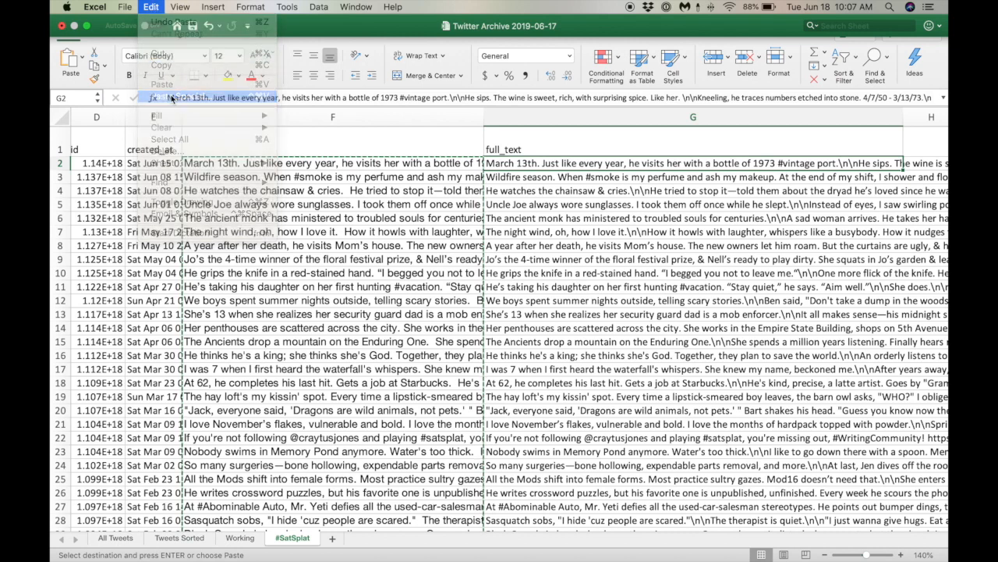
left_click(418, 151)
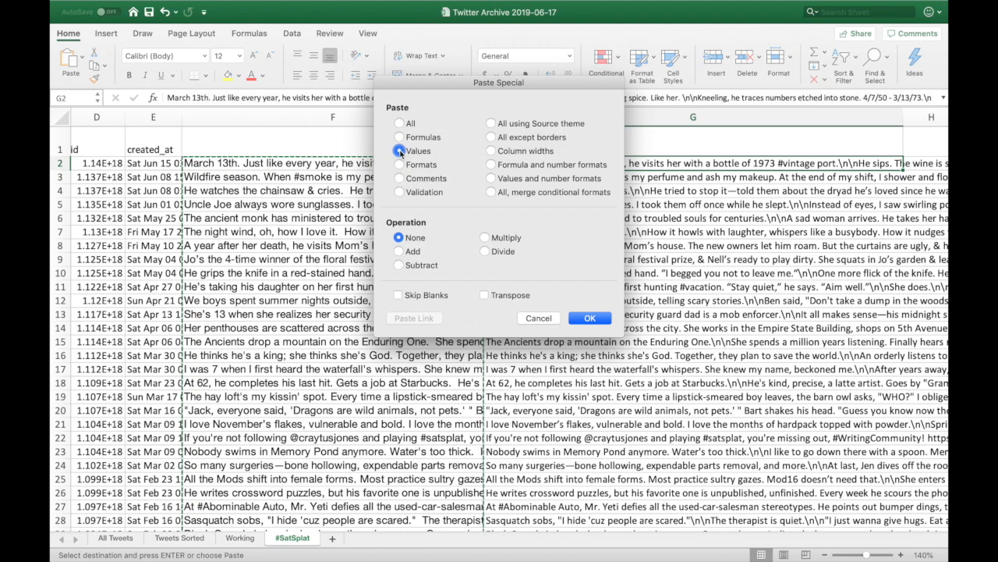
left_click(582, 321)
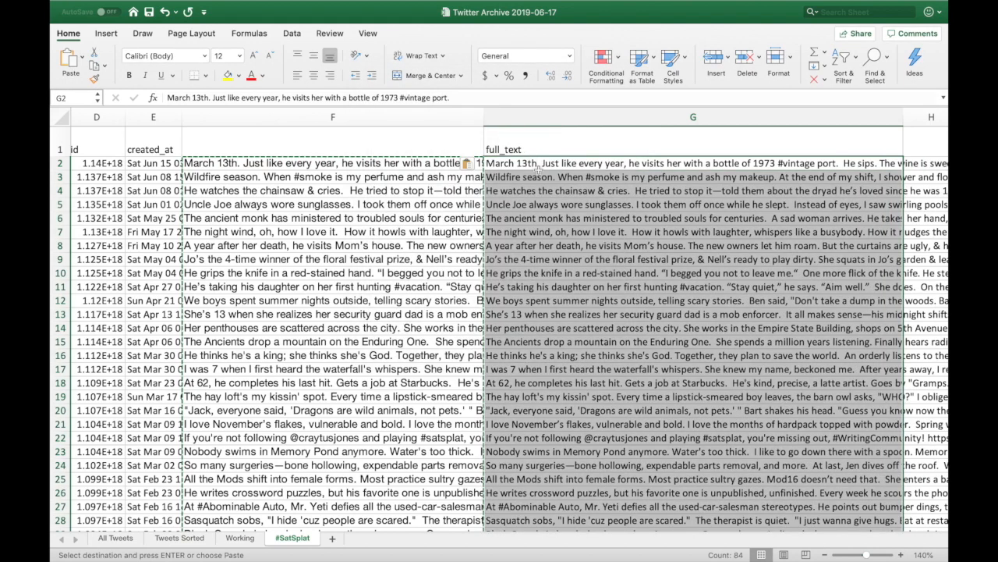
Turn on Wrap Text for the full_text column G and check the wrapped tweet in G2.
scroll(542, 172, "right", 5)
scroll(555, 178, "left", 4)
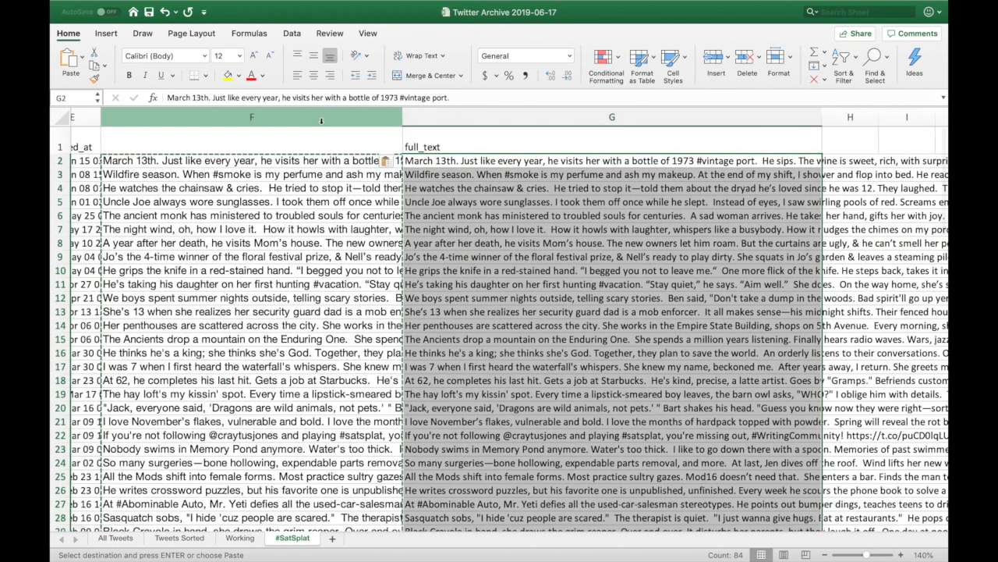
left_click(507, 112)
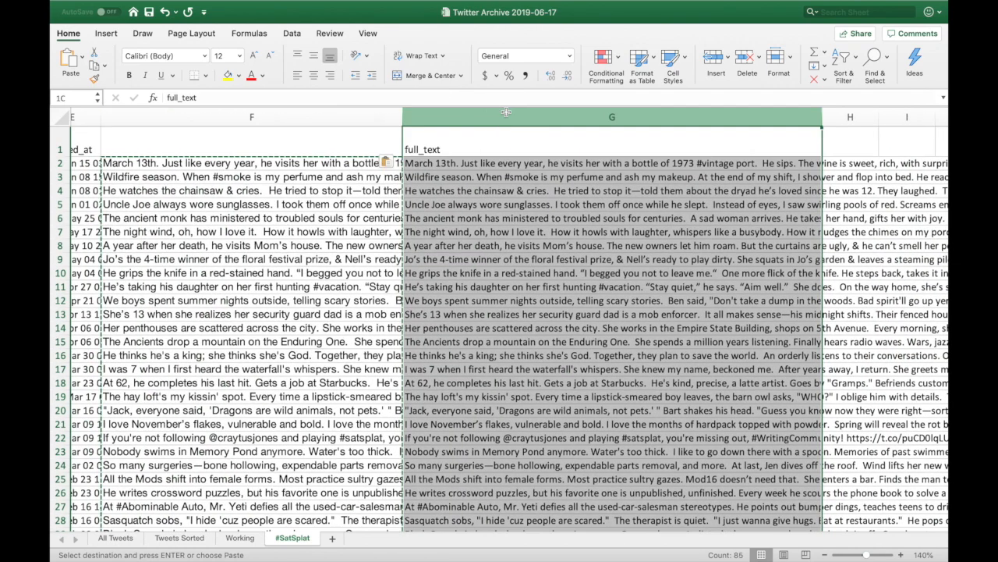
left_click(410, 60)
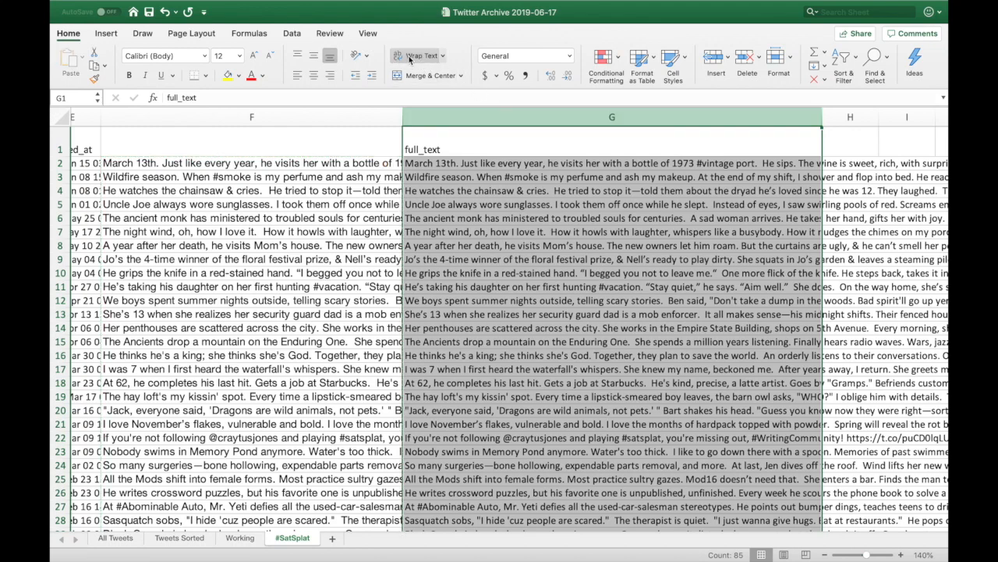
left_click(416, 54)
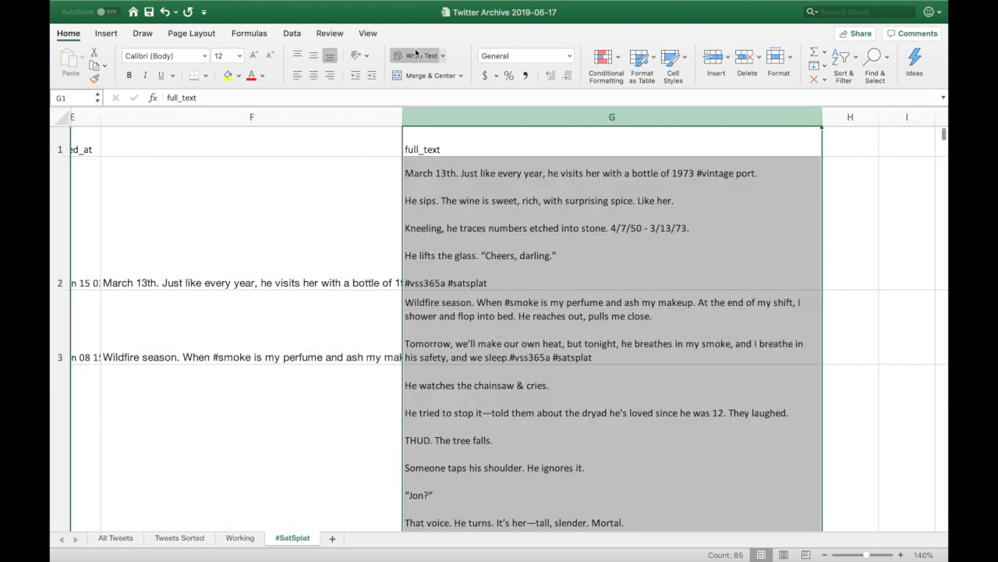
left_click(514, 212)
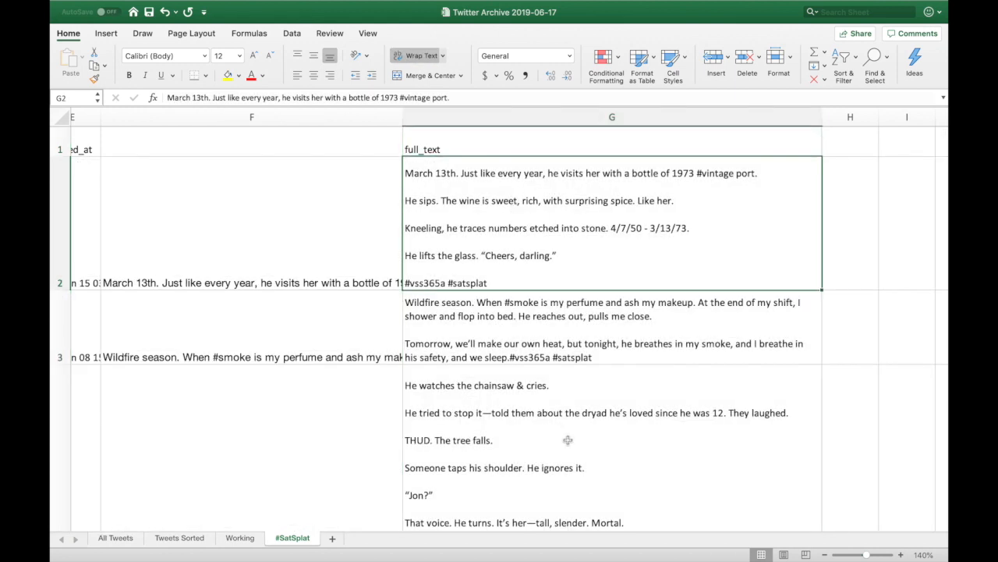
Select the helper column F.
scroll(553, 248, "left", 2)
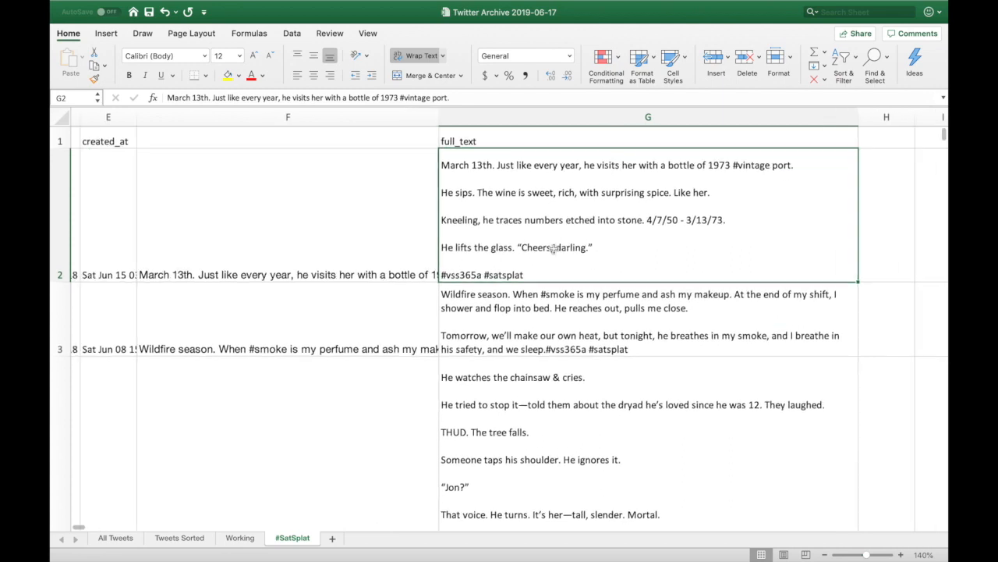
scroll(553, 248, "left", 2)
left_click(354, 118)
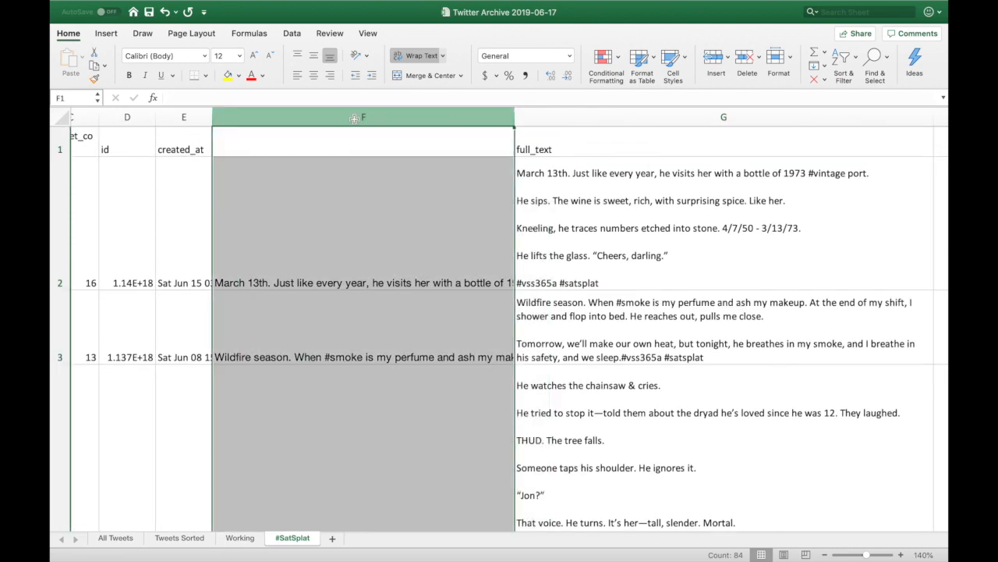
Delete helper column F so full_text shifts into column F, then check the tweet in F2.
right_click(355, 121)
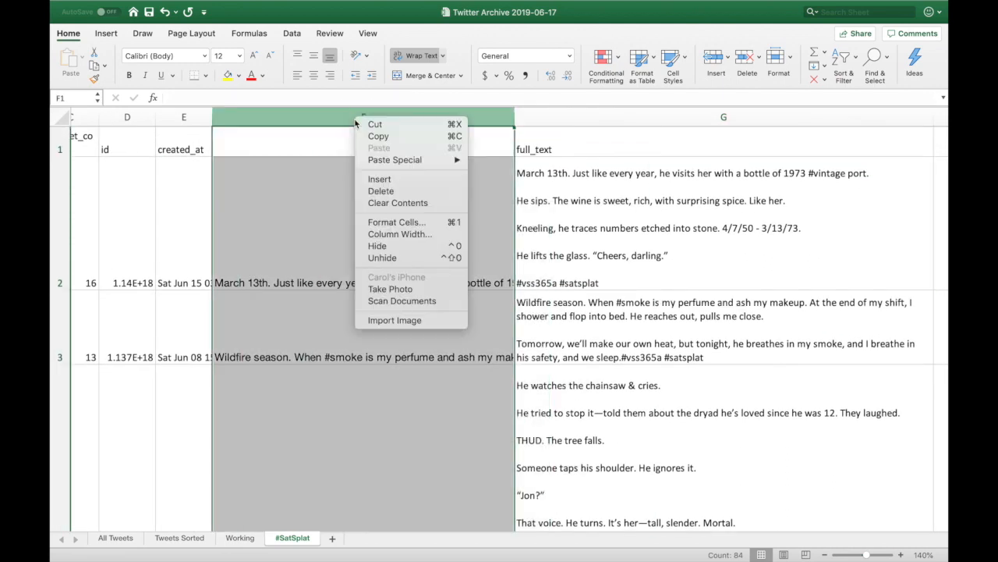
left_click(381, 191)
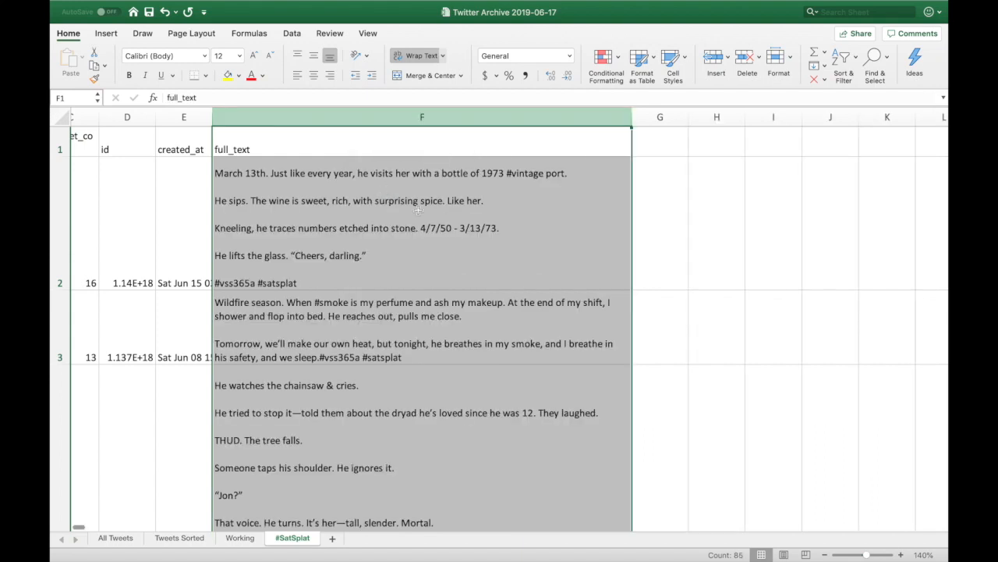
scroll(434, 204, "left", 3)
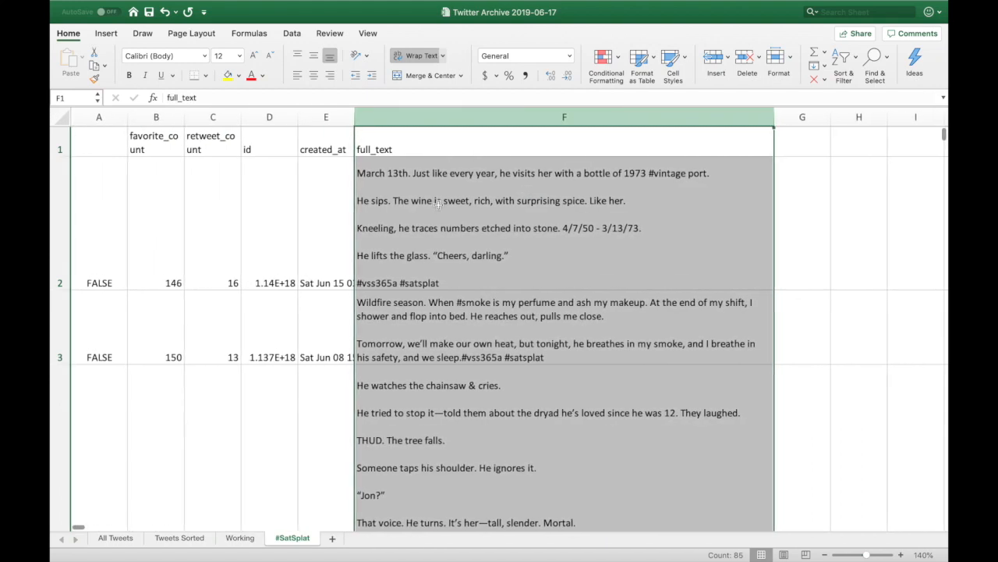
scroll(438, 204, "down", 1)
scroll(439, 203, "up", 1)
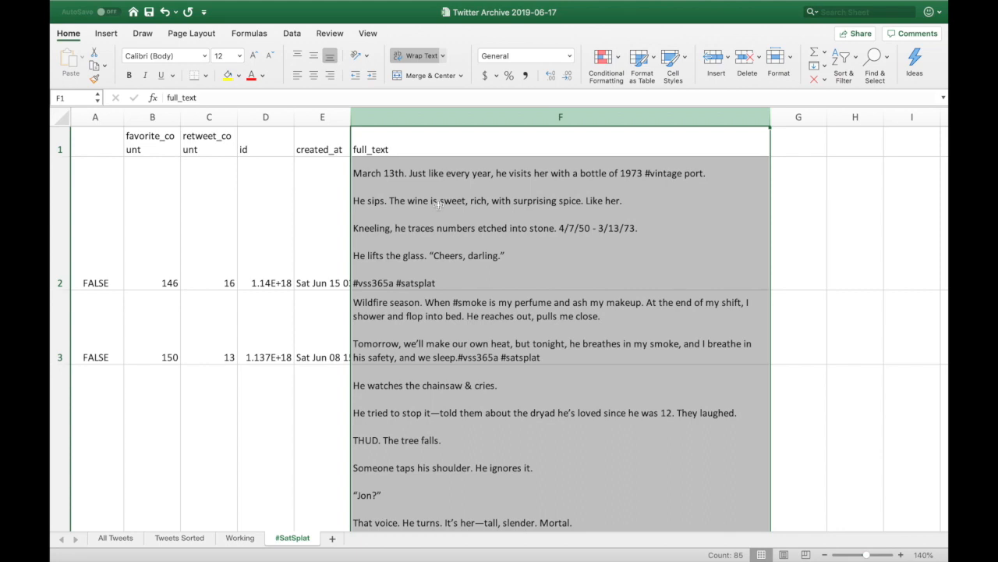
left_click(439, 204)
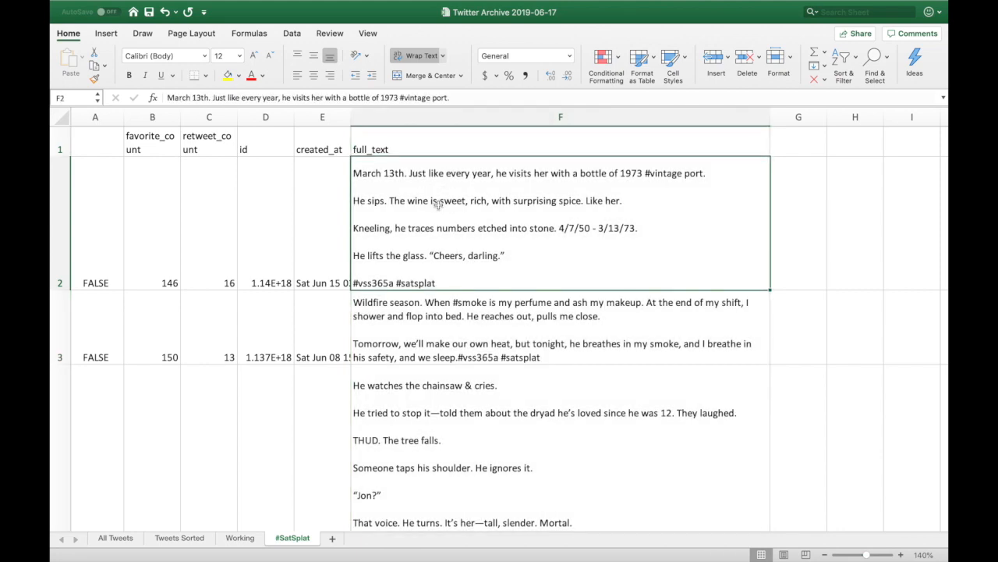